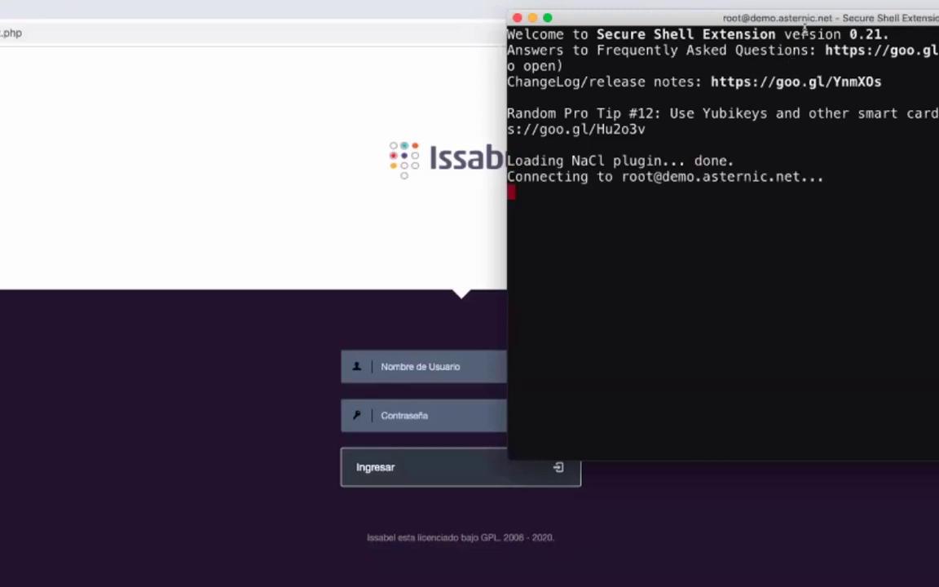
Step: Log in to the PBX server over SSH and maximise the terminal window
{"action": "left_click_drag", "start_coordinate": [804, 29], "coordinate": [517, 77]}
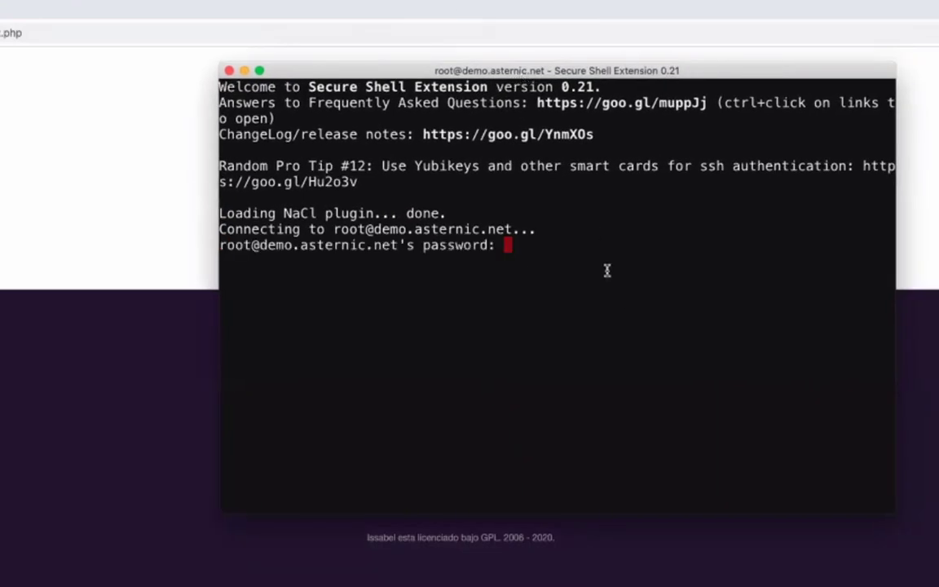
{"action": "key", "text": "Return"}
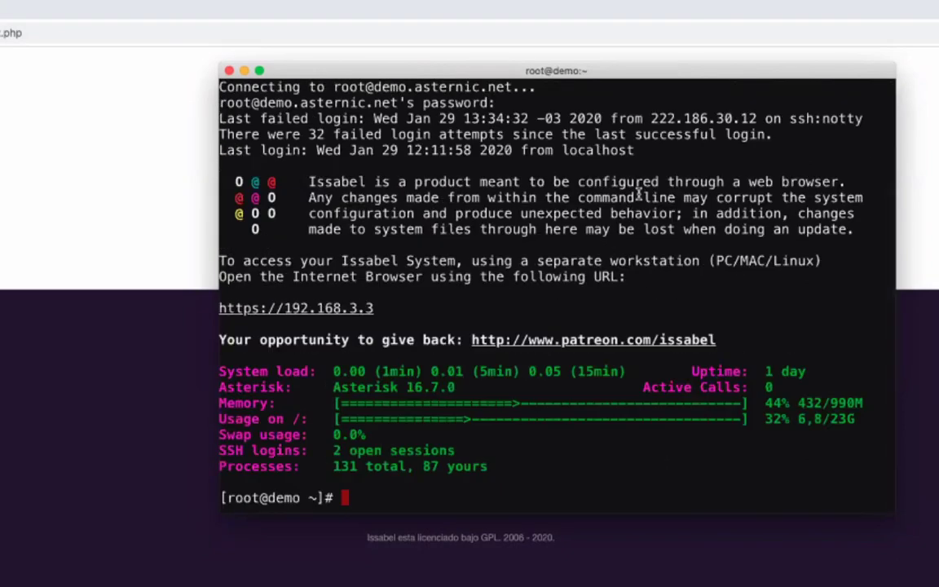
{"action": "double_click", "coordinate": [415, 70]}
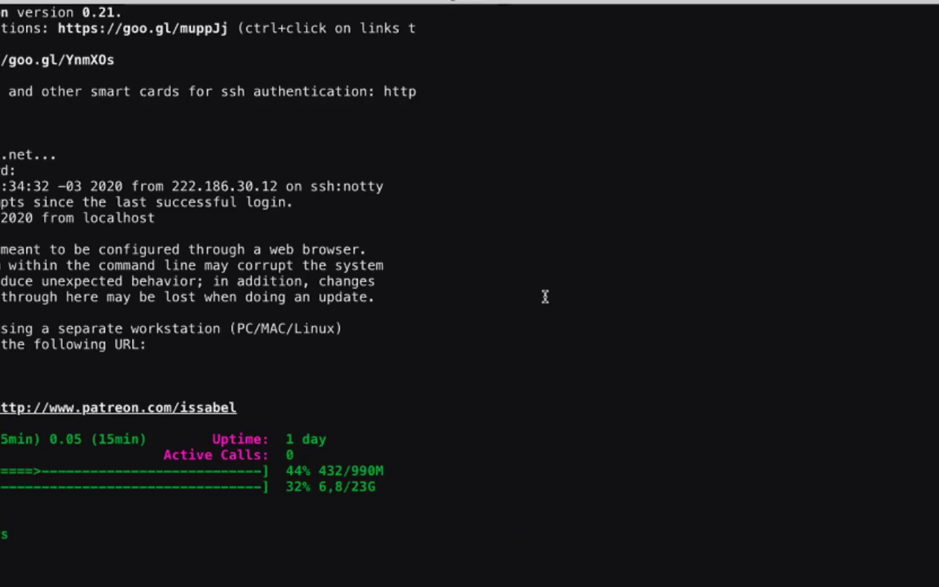
Step: Recall and rerun the earlier 'tail' rbl log-watching command from history
{"action": "key", "text": "ctrl+r"}
{"action": "type", "text": "tail"}
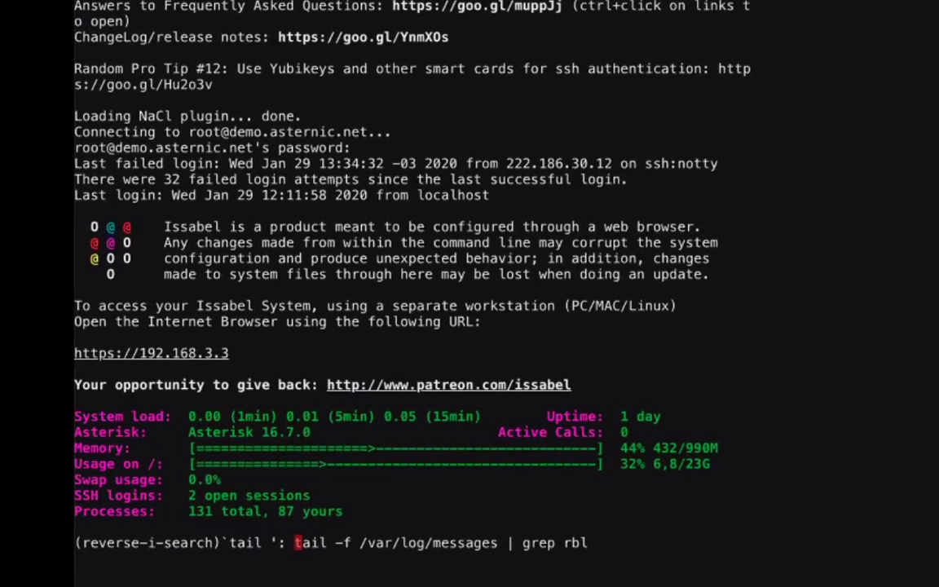
{"action": "key", "text": "Return"}
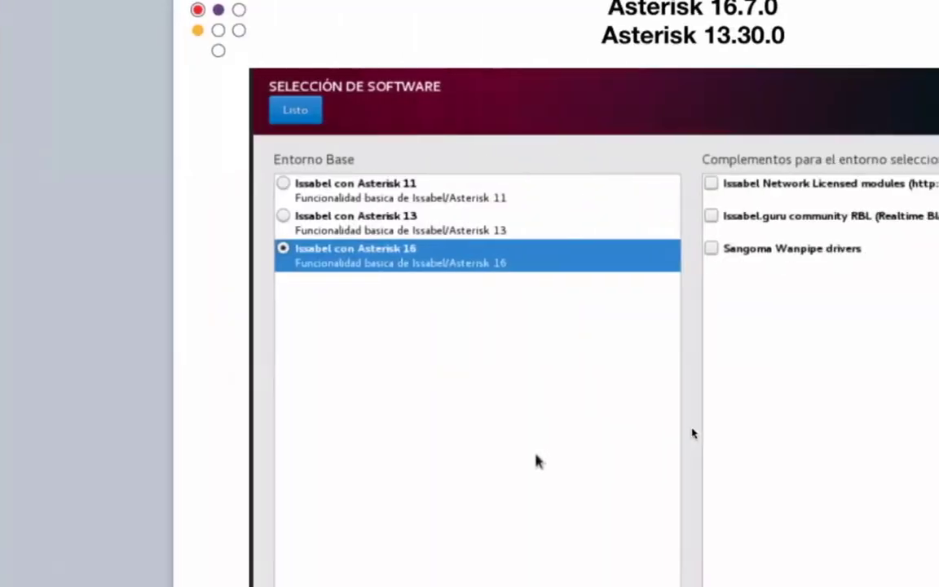
Step: Advance the presentation through the login-banner hardware info and WebRTC extension slides
{"action": "left_click", "coordinate": [691, 433]}
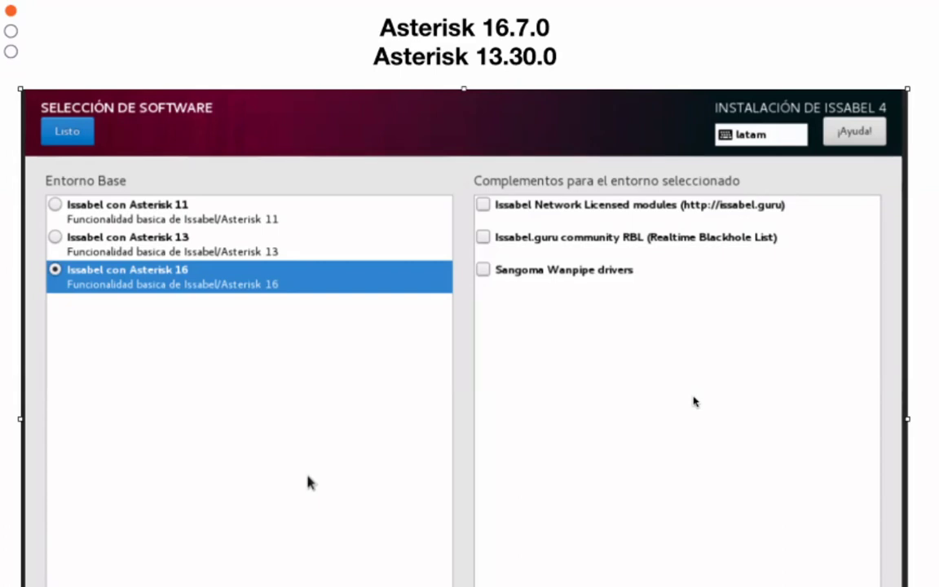
{"action": "key", "text": "Right"}
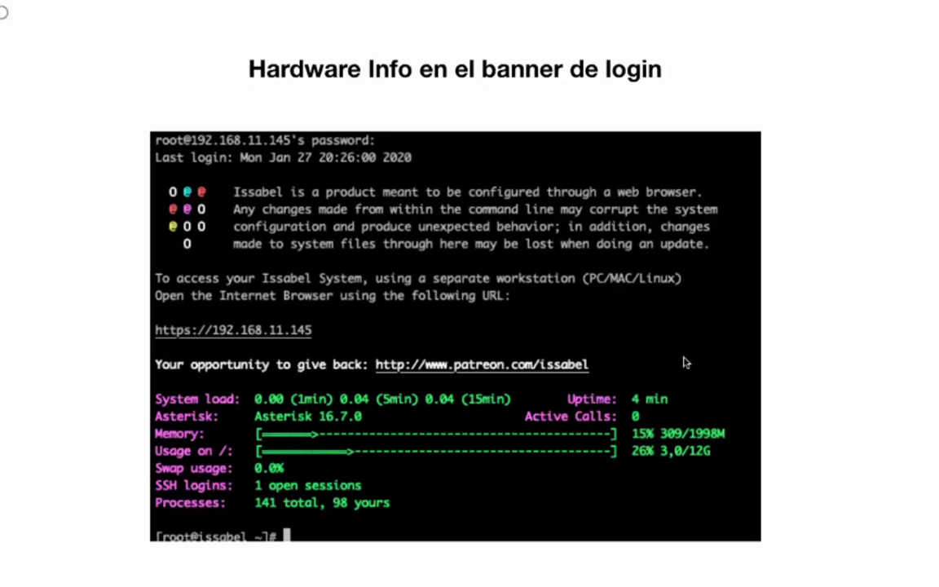
{"action": "key", "text": "Right"}
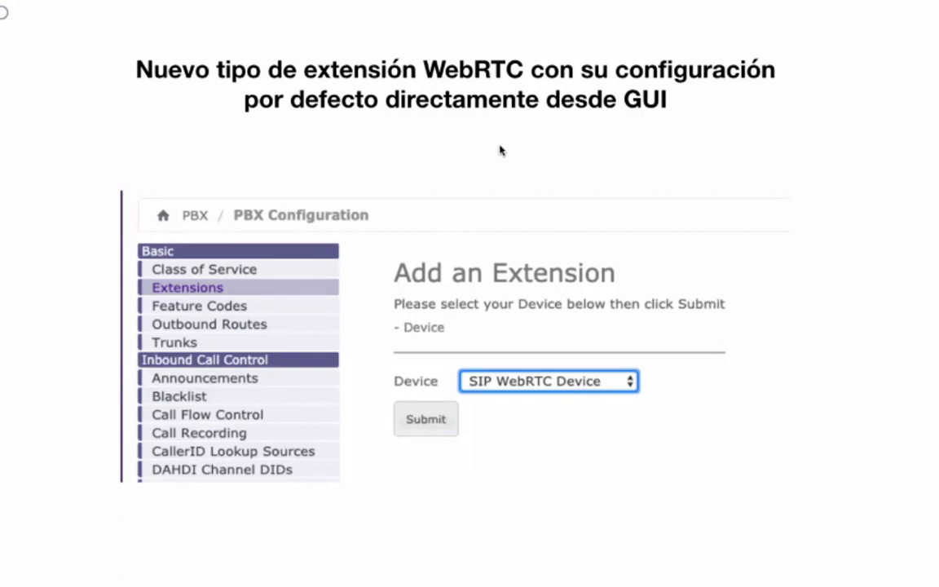
Step: Switch from the slides desktop over to the browser desktop
{"action": "key", "text": "ctrl+Left"}
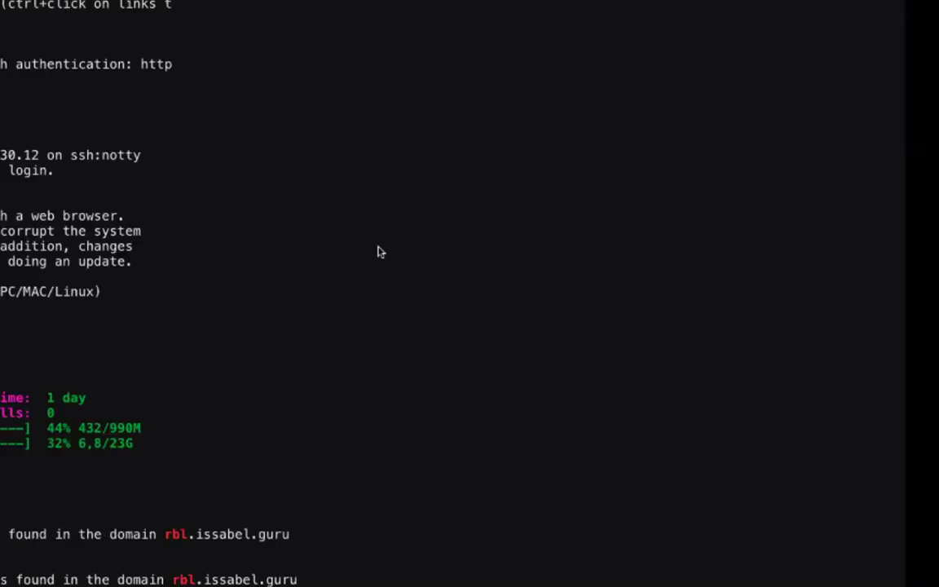
{"action": "key", "text": "ctrl+Right"}
{"action": "key", "text": "ctrl+Left"}
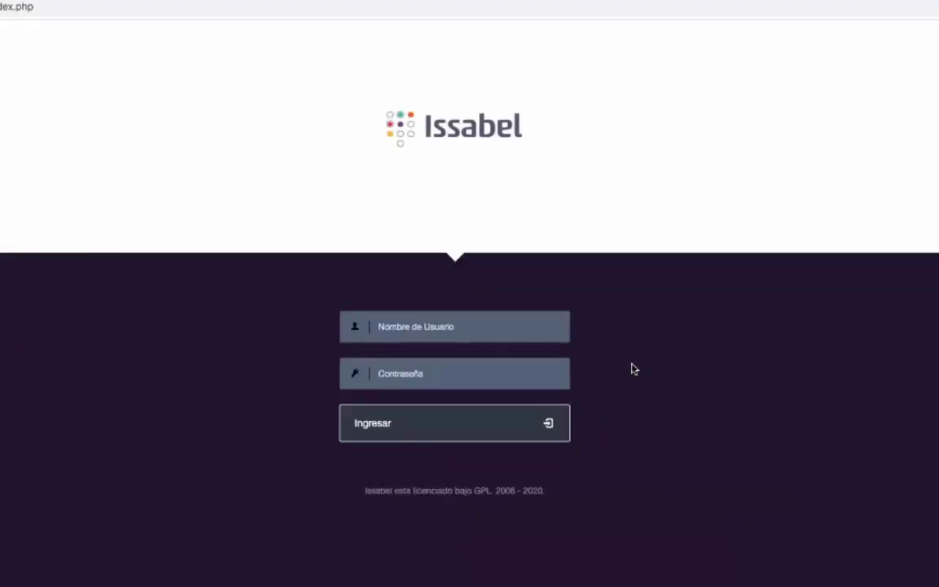
Step: Sign in to the Issabel web panel as admin with the account password
{"action": "left_click", "coordinate": [447, 329]}
{"action": "type", "text": "admin"}
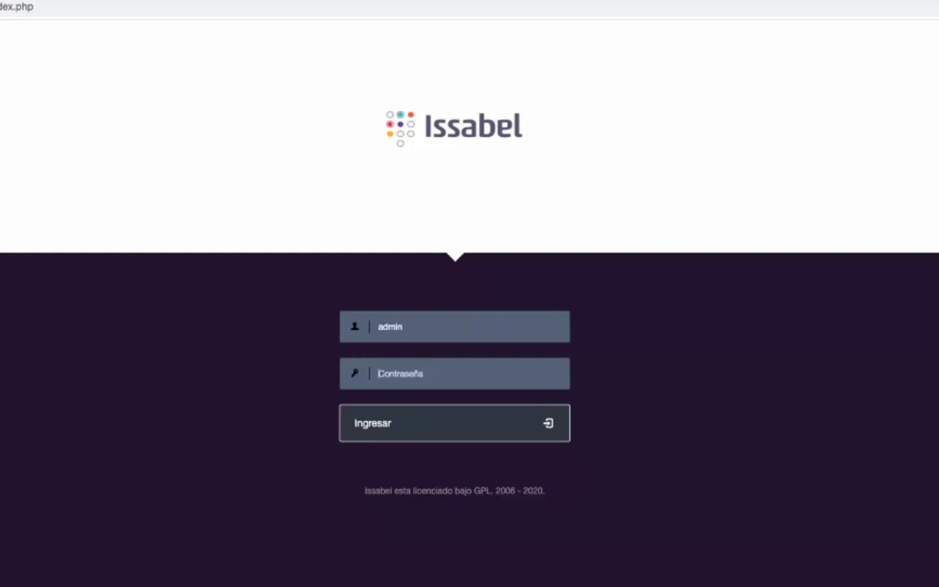
{"action": "left_click", "coordinate": [391, 374]}
{"action": "type", "text": "*******"}
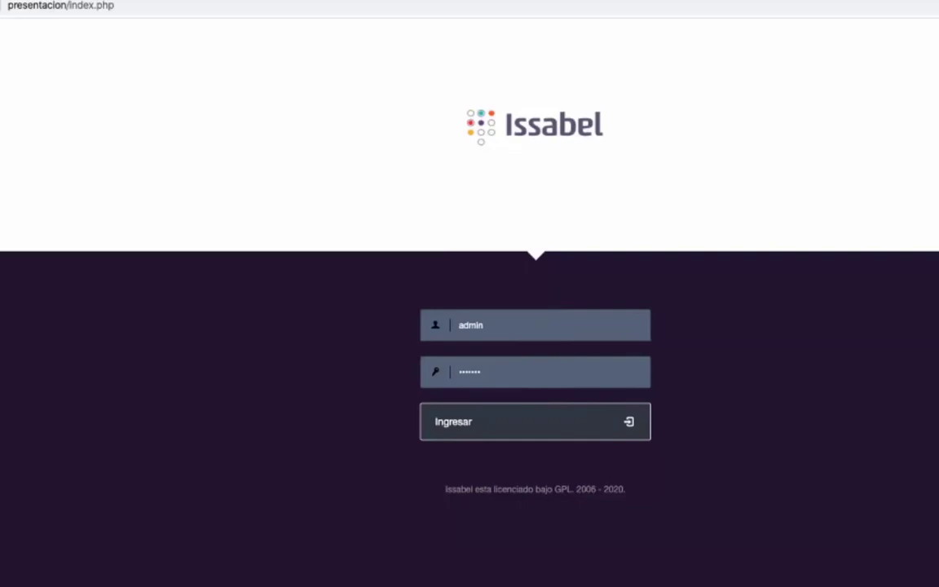
{"action": "key", "text": "Return"}
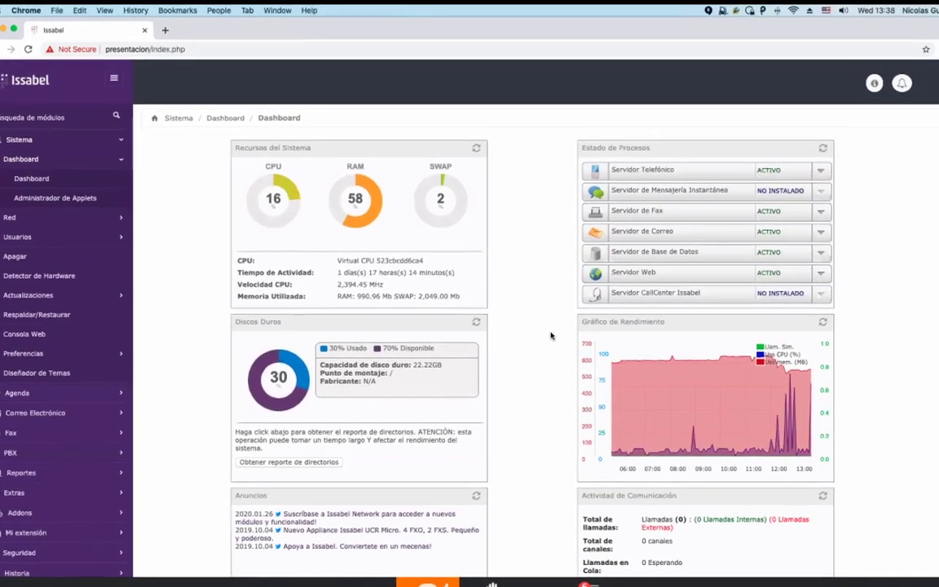
Step: Collapse Sistema in the sidebar, expand PBX and open Configuración PBX
{"action": "scroll", "coordinate": [549, 337], "scroll_direction": "down", "scroll_amount": 2}
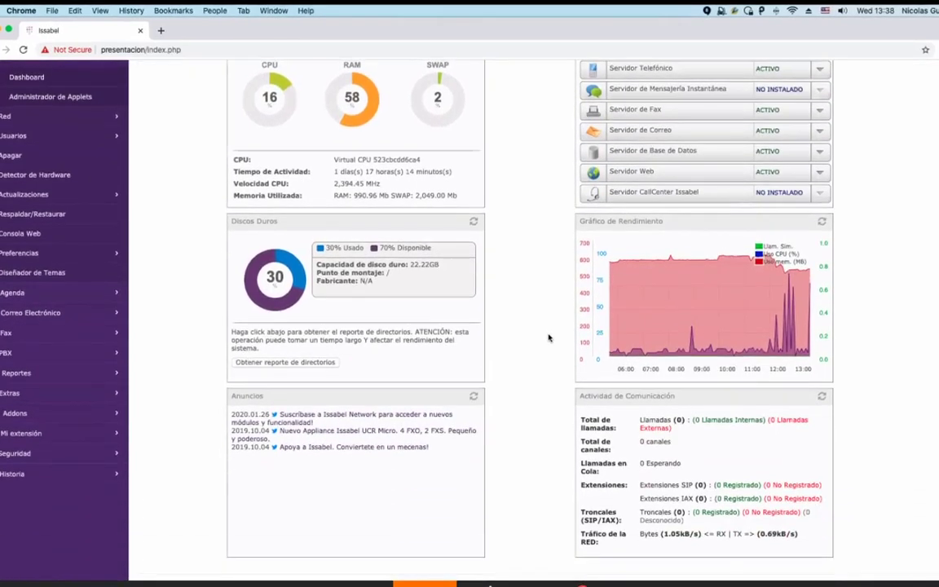
{"action": "scroll", "coordinate": [549, 338], "scroll_direction": "up", "scroll_amount": 3}
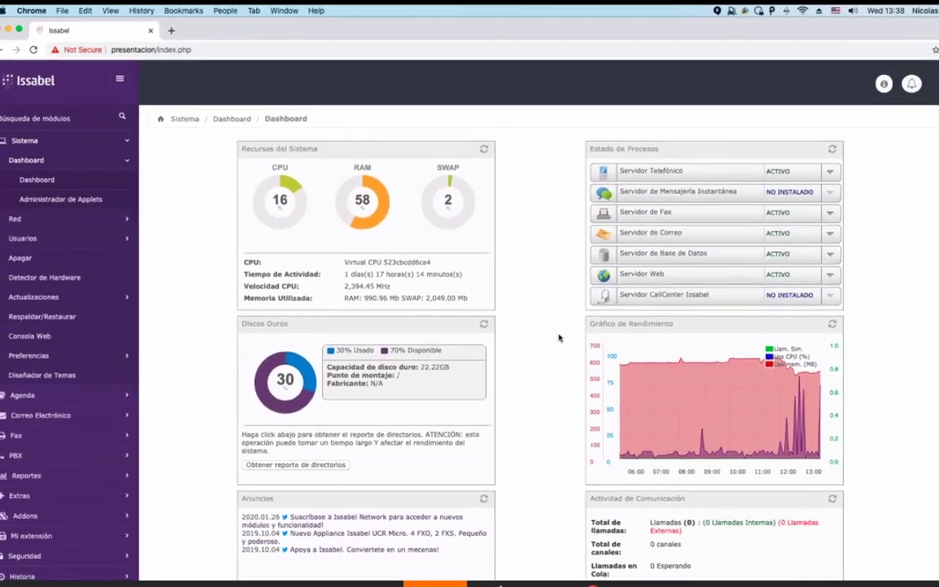
{"action": "left_click", "coordinate": [49, 162]}
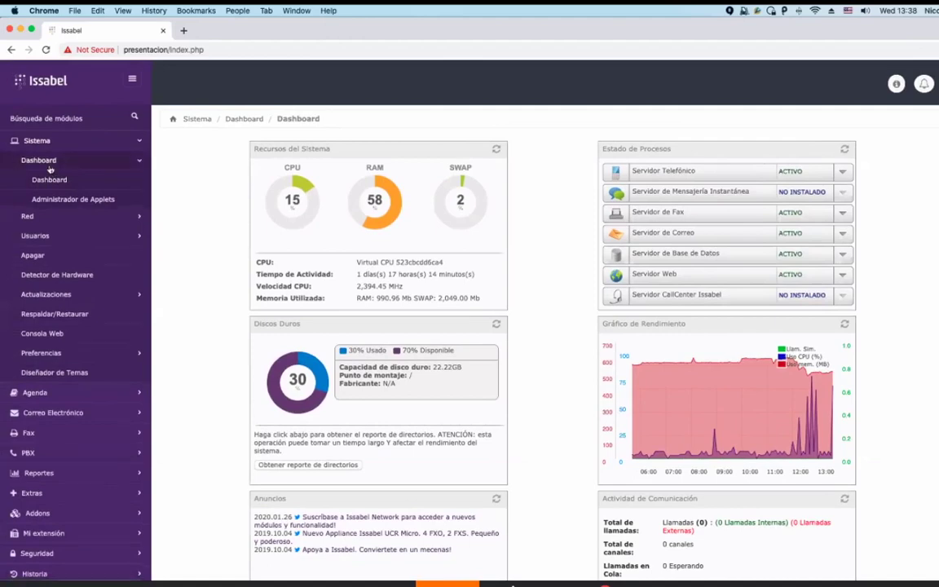
{"action": "left_click", "coordinate": [47, 144]}
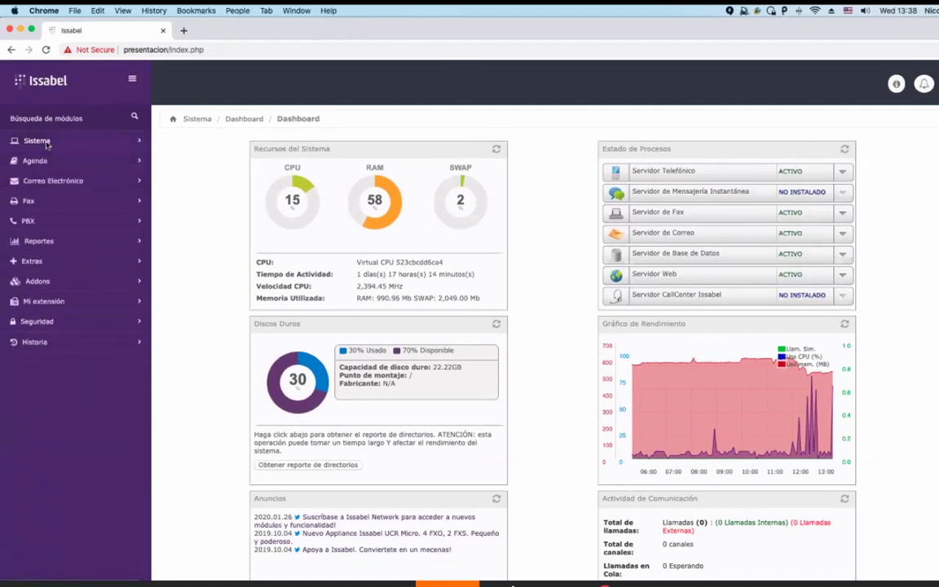
{"action": "left_click", "coordinate": [32, 220]}
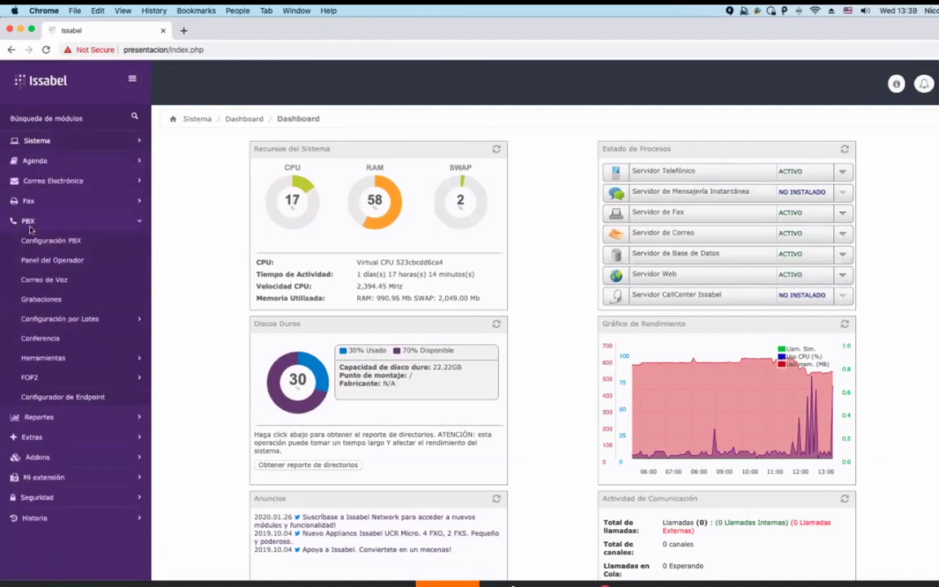
{"action": "left_click", "coordinate": [58, 243]}
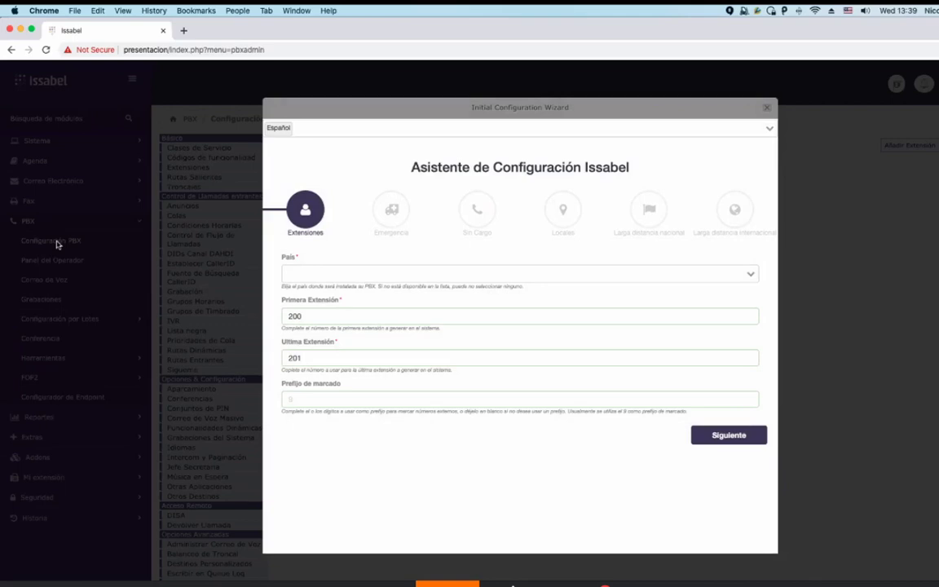
Step: Select Argentina as the wizard's country, keeping extensions 200–201 and an empty dial prefix
{"action": "left_click", "coordinate": [418, 274]}
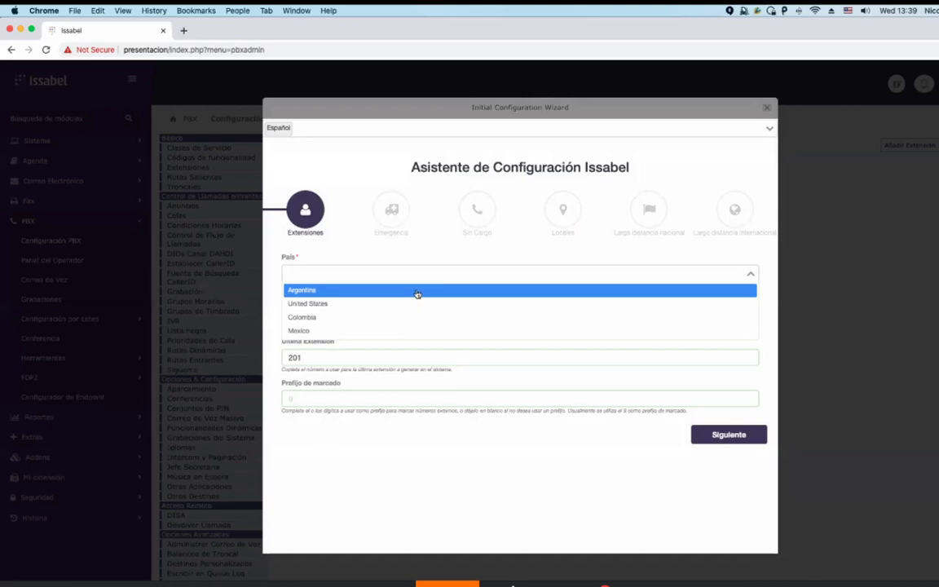
{"action": "left_click", "coordinate": [416, 292]}
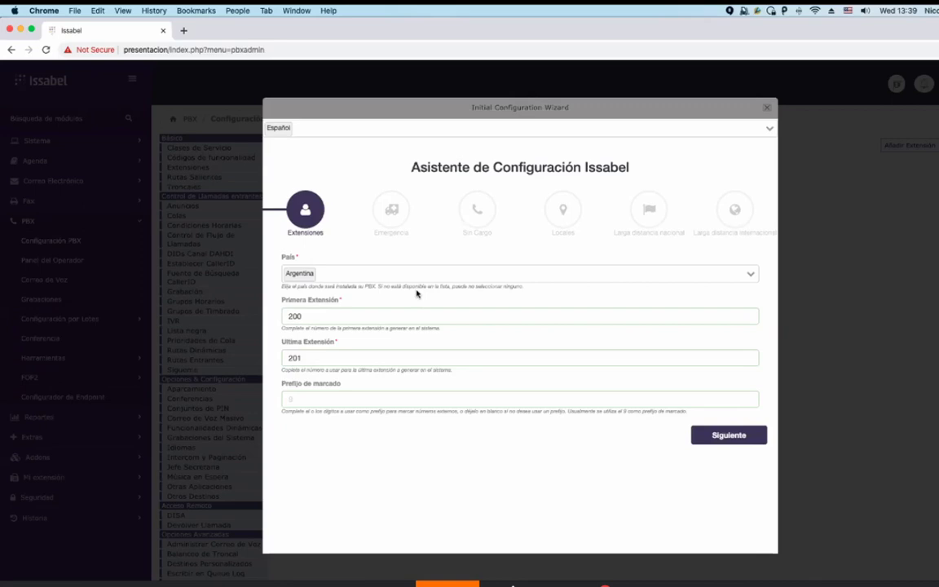
{"action": "left_click", "coordinate": [419, 275]}
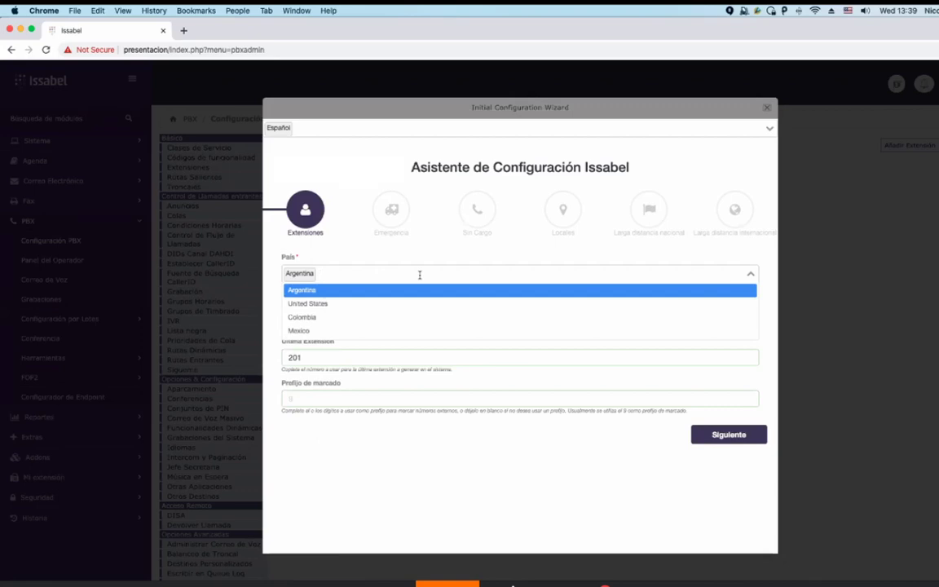
{"action": "left_click", "coordinate": [356, 252]}
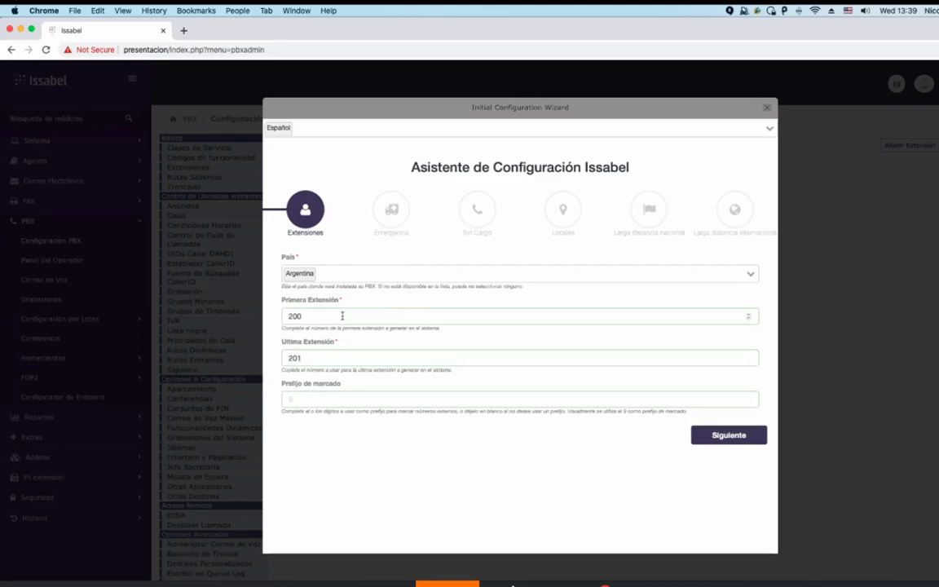
{"action": "left_click", "coordinate": [301, 358]}
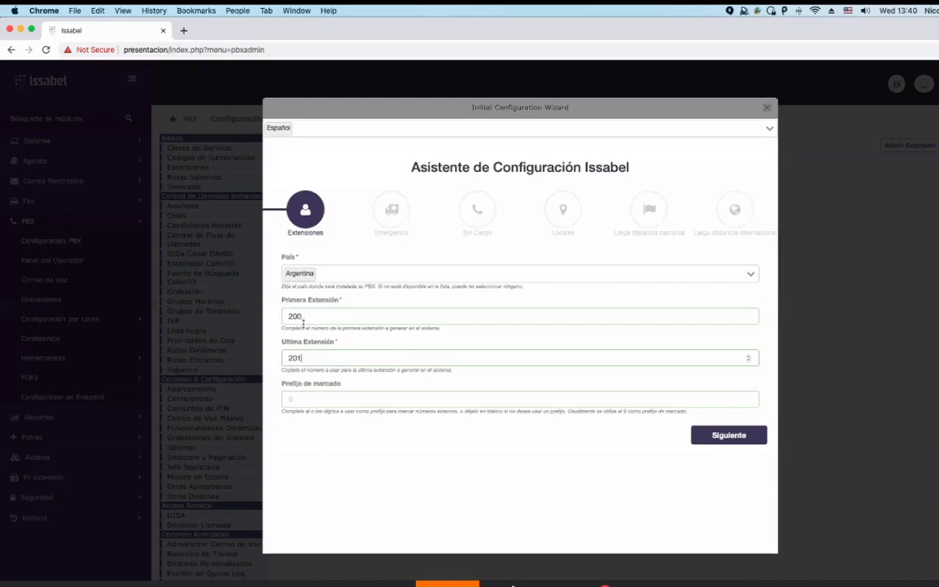
{"action": "left_click", "coordinate": [324, 397]}
{"action": "type", "text": "9"}
{"action": "key", "text": "BackSpace"}
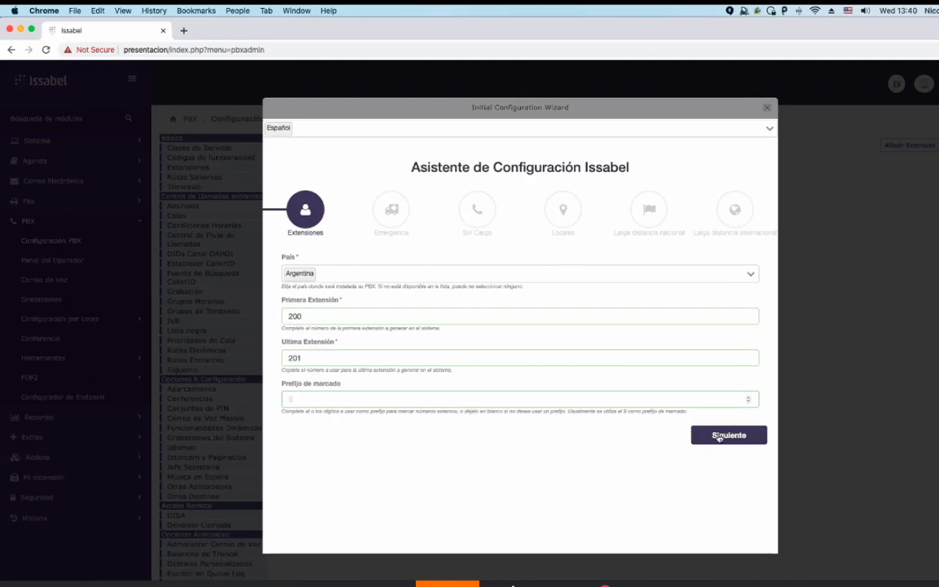
Step: Remove emergency number 103 and advance to the toll-free prefixes step
{"action": "left_click", "coordinate": [722, 437]}
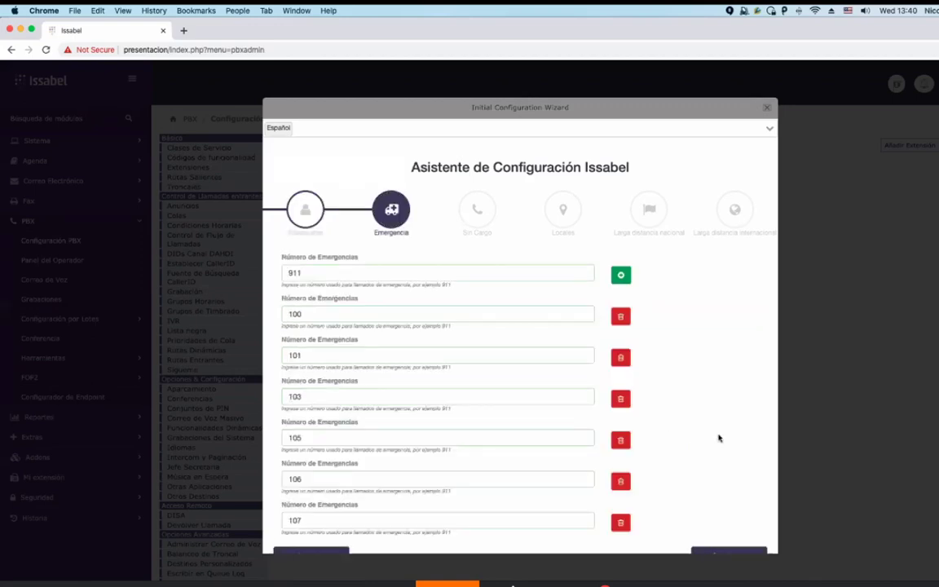
{"action": "scroll", "coordinate": [718, 438], "scroll_direction": "down", "scroll_amount": 1}
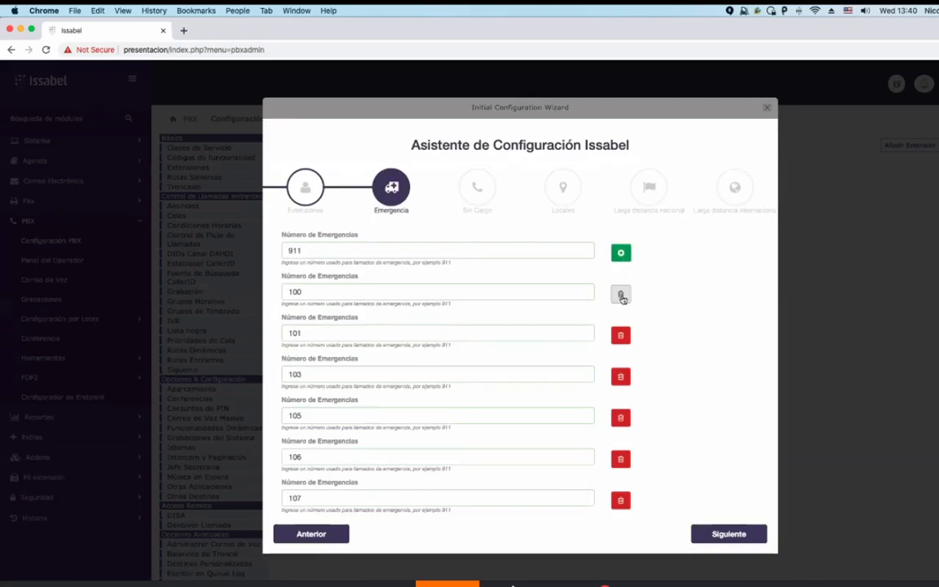
{"action": "left_click", "coordinate": [622, 378]}
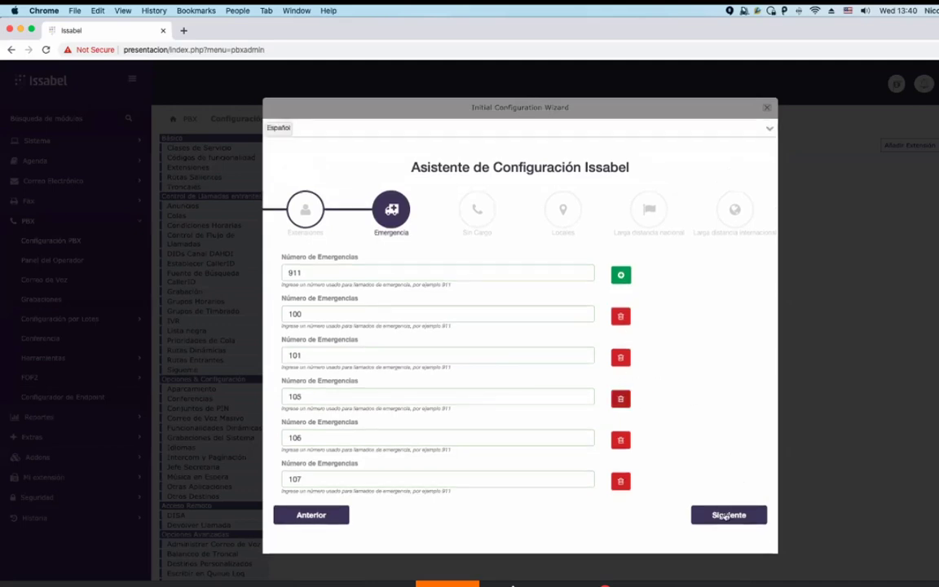
{"action": "left_click", "coordinate": [725, 516]}
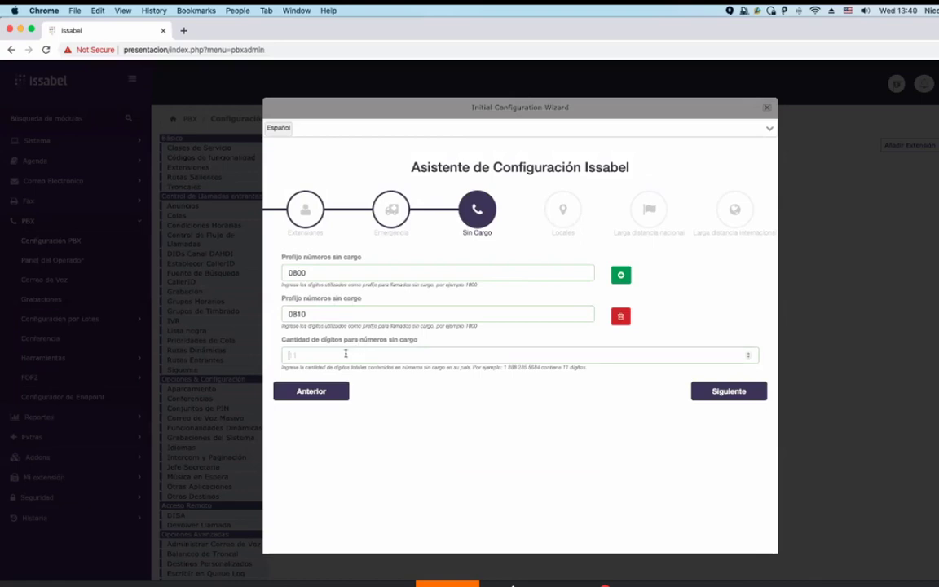
Step: Enter 11 as the toll-free digit count and move on to the Locales step
{"action": "left_click", "coordinate": [346, 353]}
{"action": "type", "text": "11"}
{"action": "key", "text": "BackSpace"}
{"action": "key", "text": "BackSpace"}
{"action": "type", "text": "11"}
{"action": "left_click", "coordinate": [716, 398]}
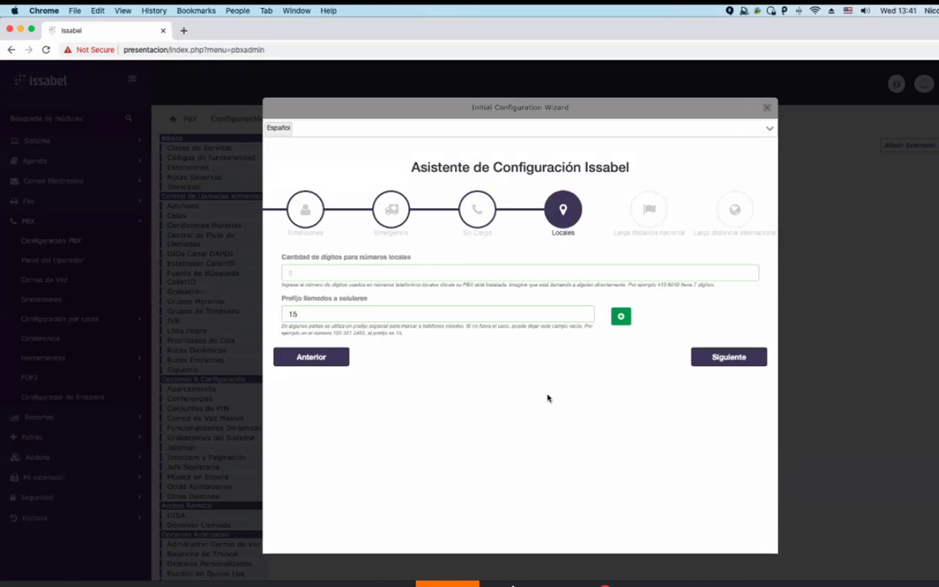
Step: Enter 8 as the local number length and move on to national long distance
{"action": "left_click", "coordinate": [401, 273]}
{"action": "type", "text": "8"}
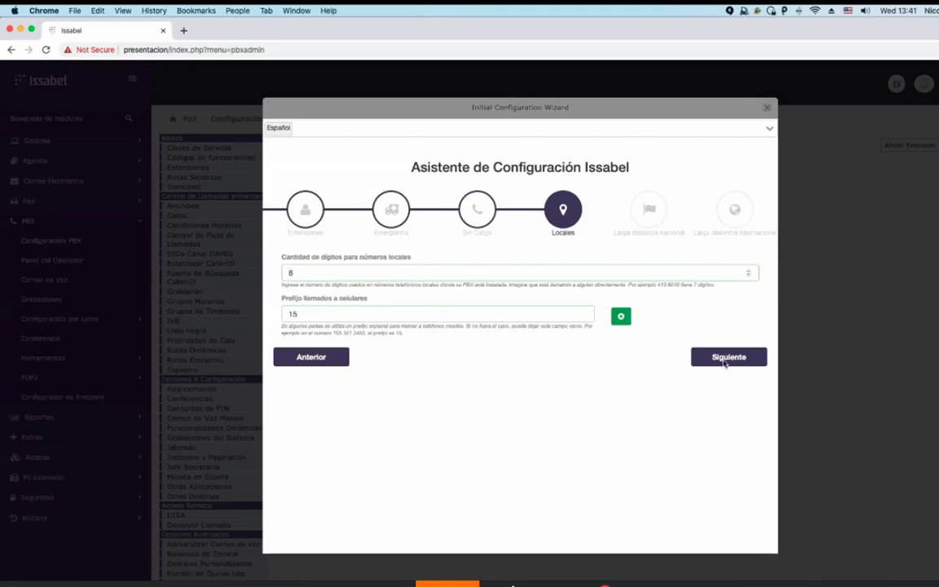
{"action": "left_click", "coordinate": [724, 359]}
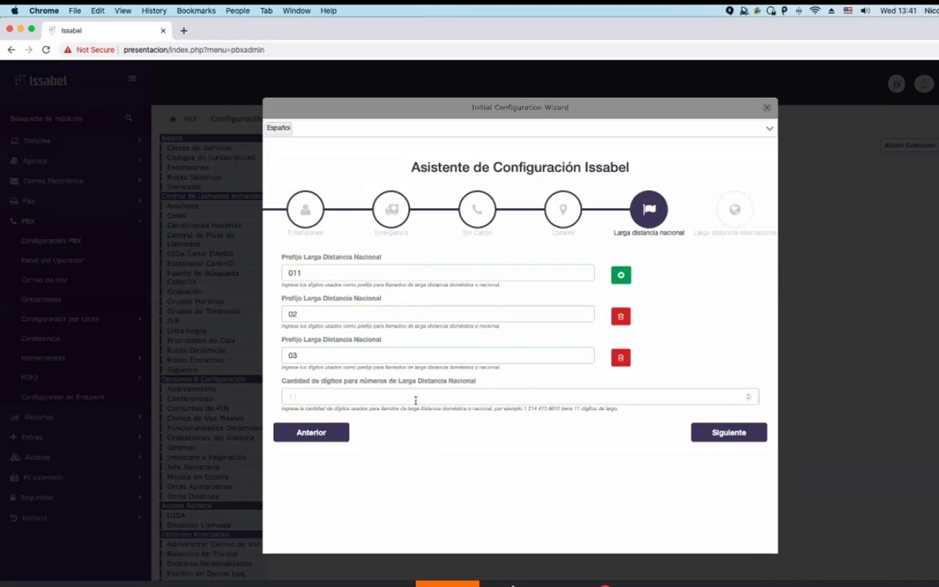
Step: Keep national prefixes 011, 02, 03, set international prefix 00 and finish the wizard
{"action": "left_click", "coordinate": [728, 432]}
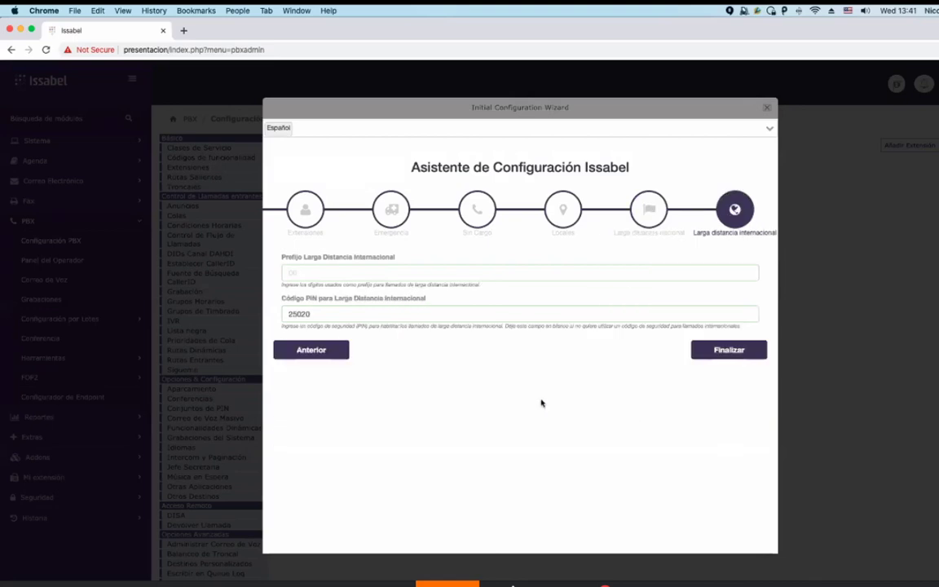
{"action": "left_click", "coordinate": [326, 269]}
{"action": "type", "text": "00"}
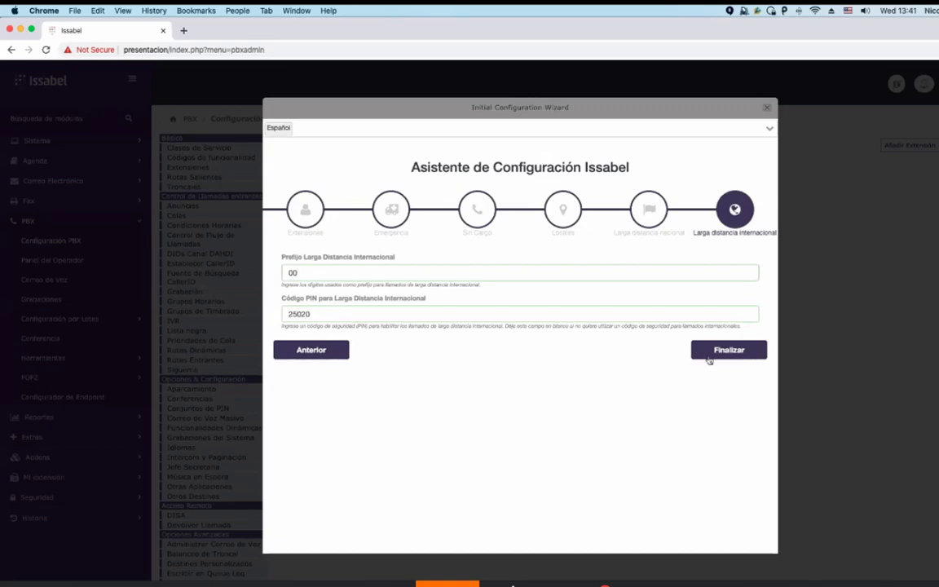
{"action": "left_click", "coordinate": [724, 349]}
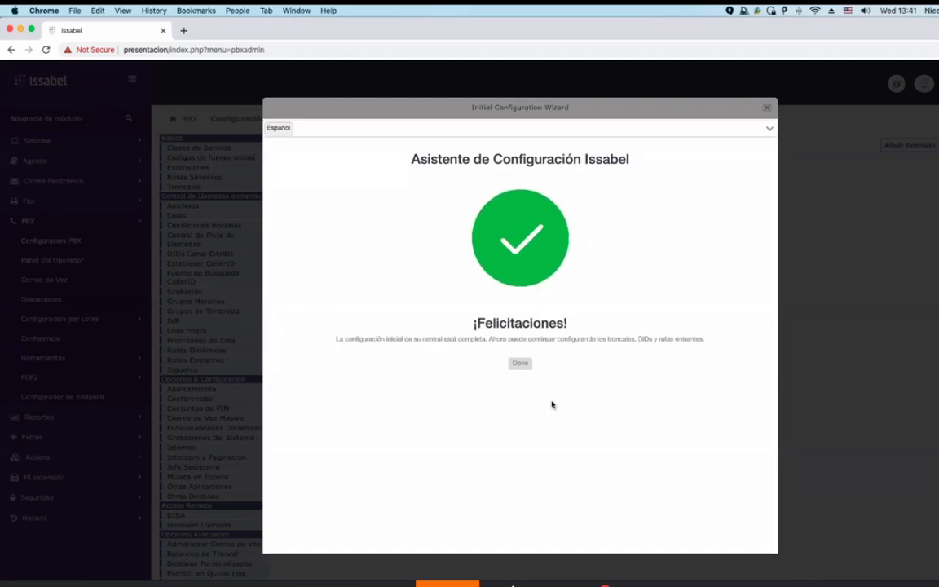
{"action": "left_click", "coordinate": [521, 364]}
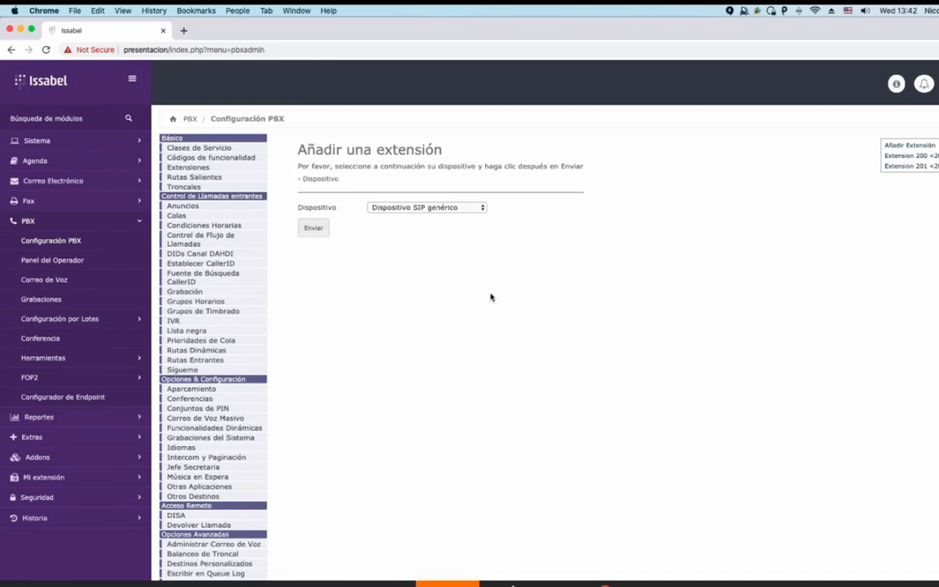
{"action": "left_click", "coordinate": [189, 166]}
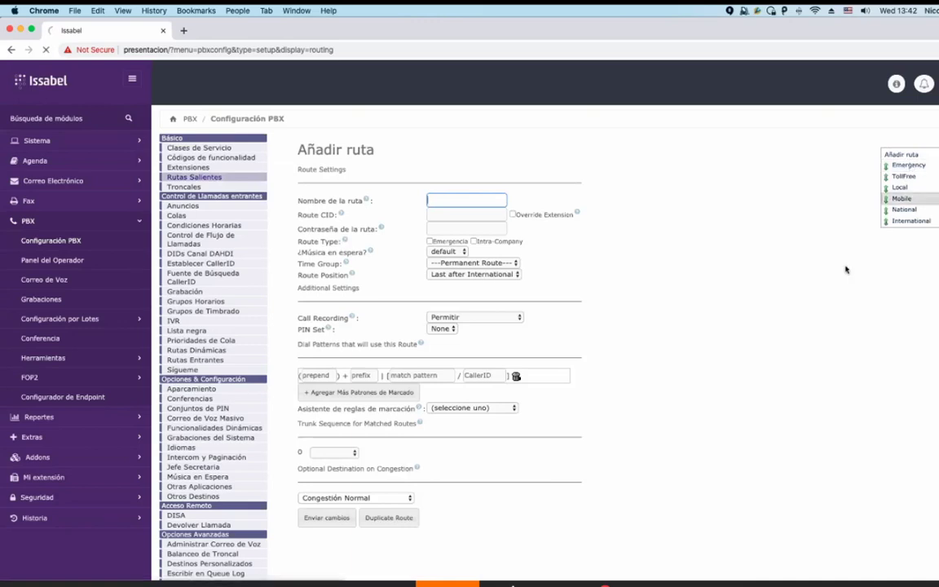
{"action": "left_click", "coordinate": [902, 198]}
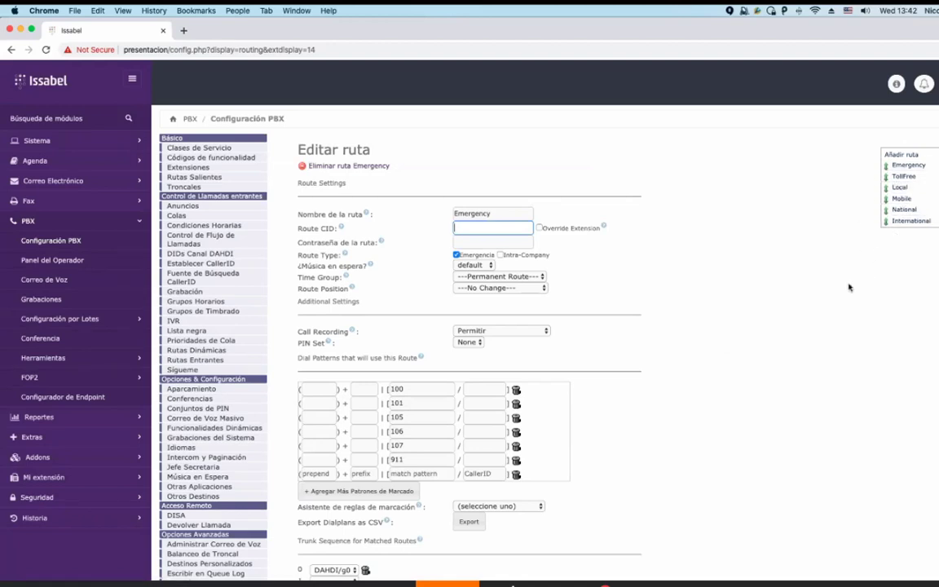
{"action": "scroll", "coordinate": [849, 287], "scroll_direction": "down", "scroll_amount": 2}
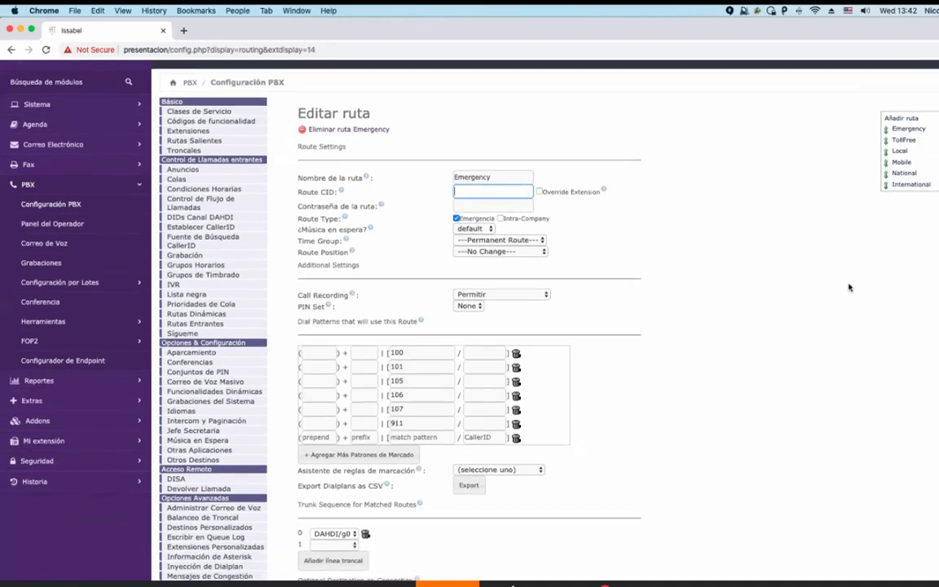
{"action": "scroll", "coordinate": [848, 287], "scroll_direction": "down", "scroll_amount": 3}
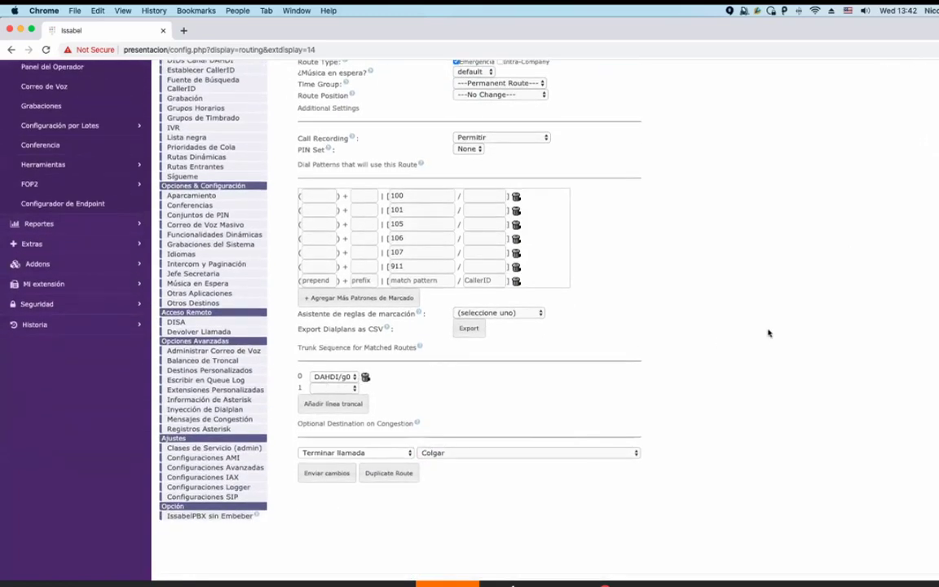
{"action": "scroll", "coordinate": [768, 333], "scroll_direction": "up", "scroll_amount": 5}
{"action": "scroll", "coordinate": [571, 382], "scroll_direction": "down", "scroll_amount": 5}
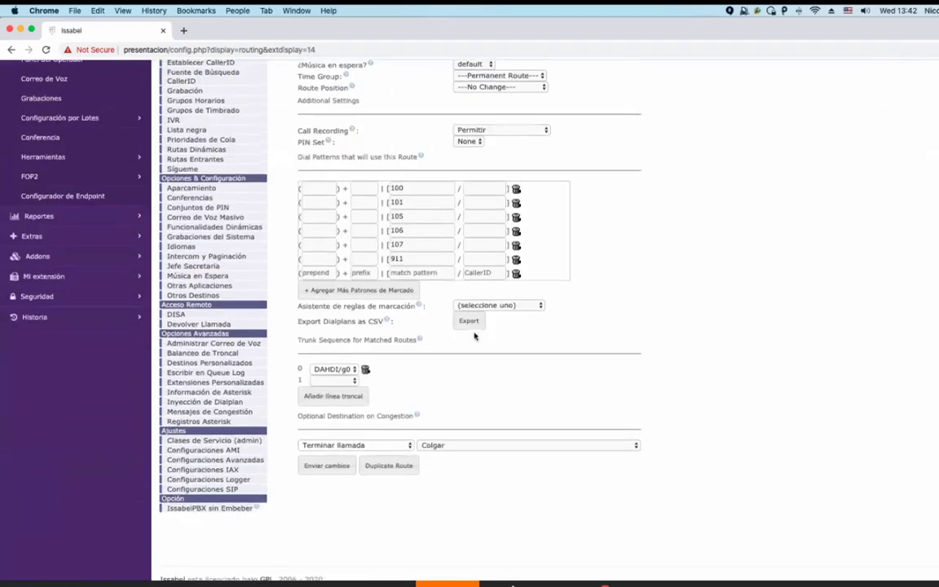
{"action": "scroll", "coordinate": [765, 366], "scroll_direction": "up", "scroll_amount": 5}
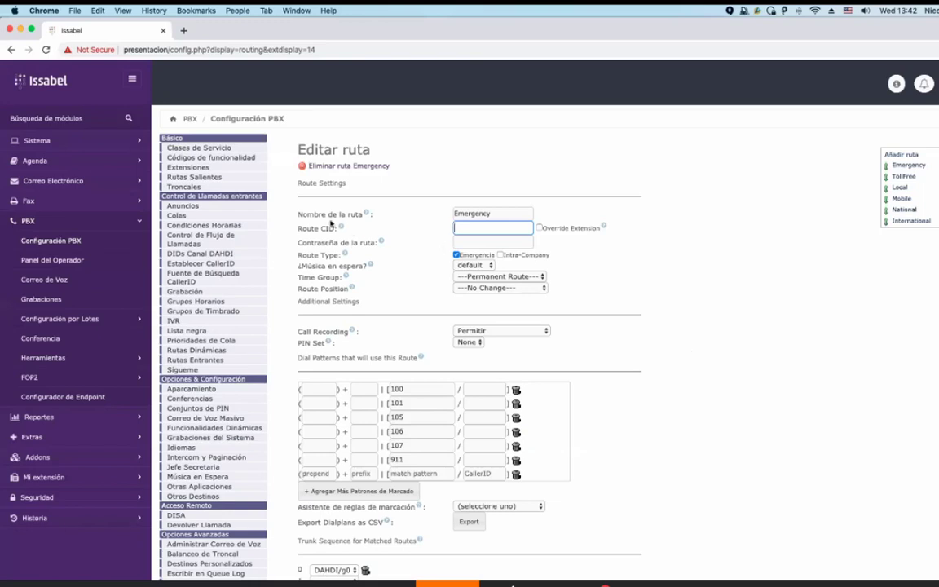
{"action": "left_click", "coordinate": [187, 167]}
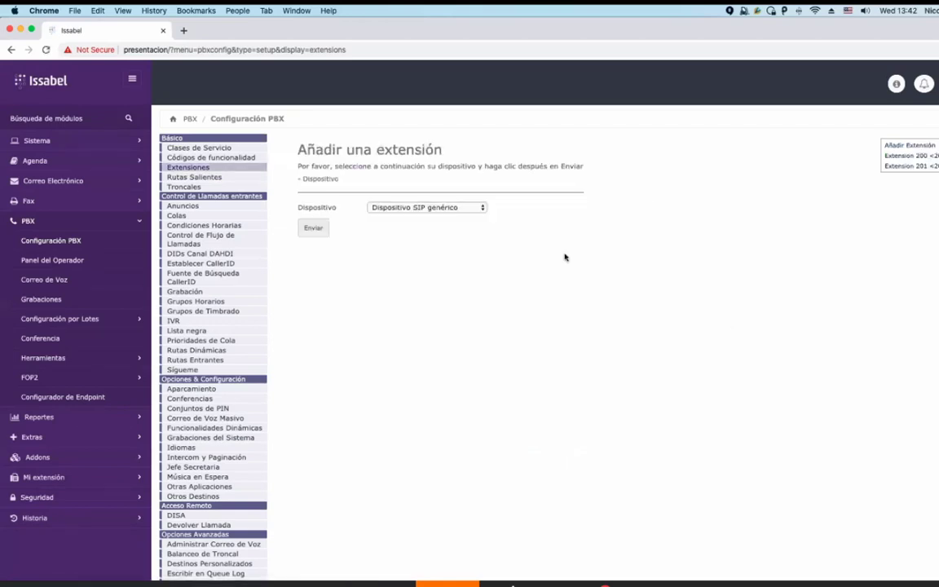
Step: Add a SIP WebRTC device extension 202 with display name WebRTC and save it
{"action": "left_click", "coordinate": [449, 208]}
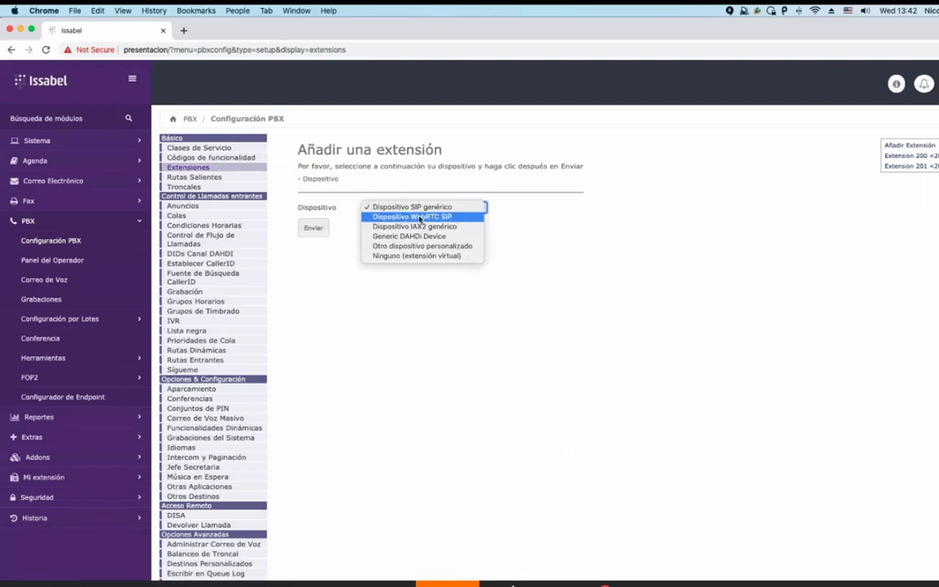
{"action": "left_click", "coordinate": [420, 217]}
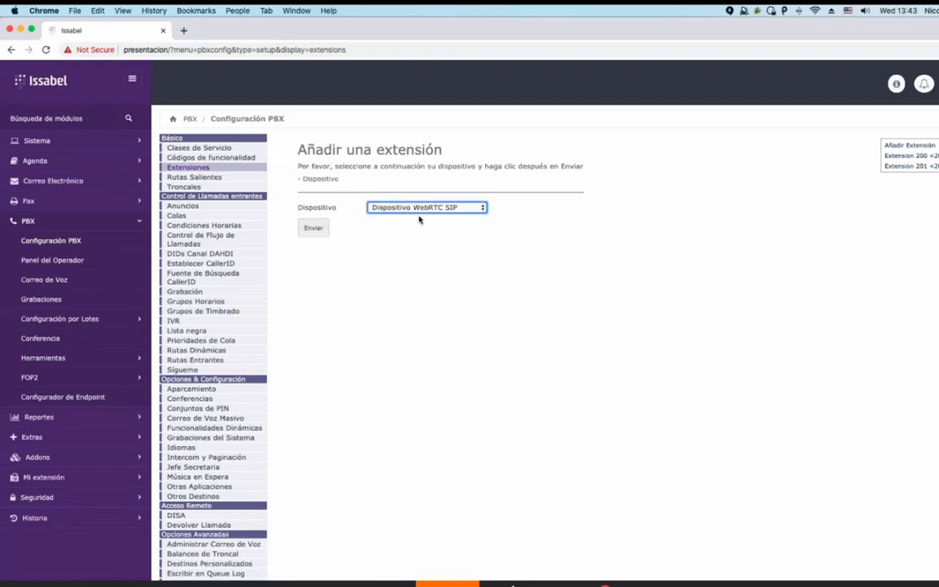
{"action": "left_click", "coordinate": [314, 229]}
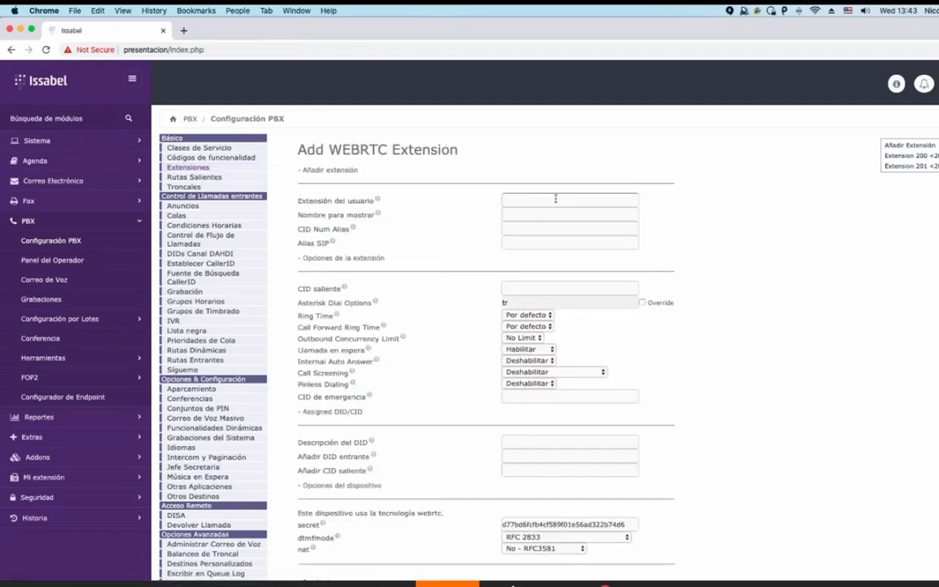
{"action": "left_click", "coordinate": [555, 198]}
{"action": "type", "text": "202"}
{"action": "key", "text": "Tab"}
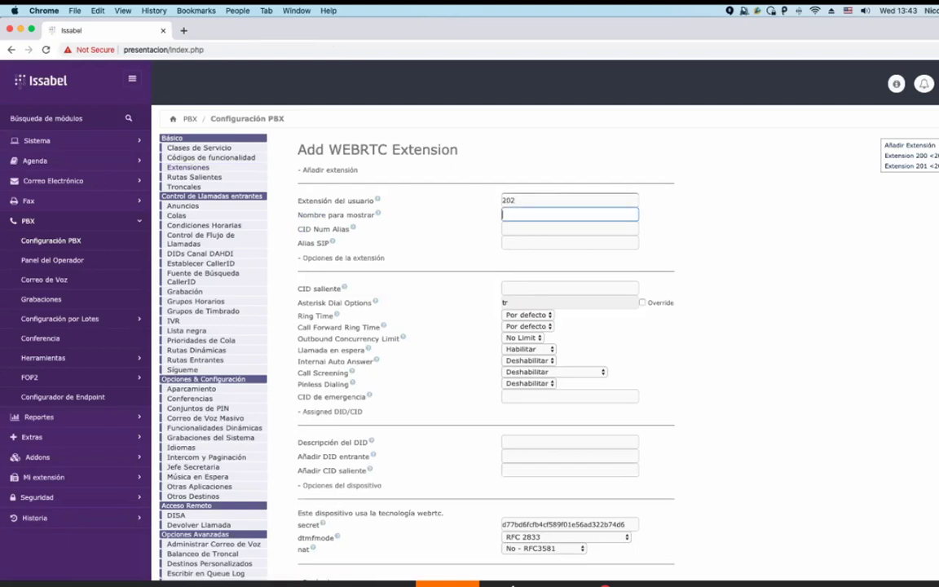
{"action": "type", "text": "WebRTC"}
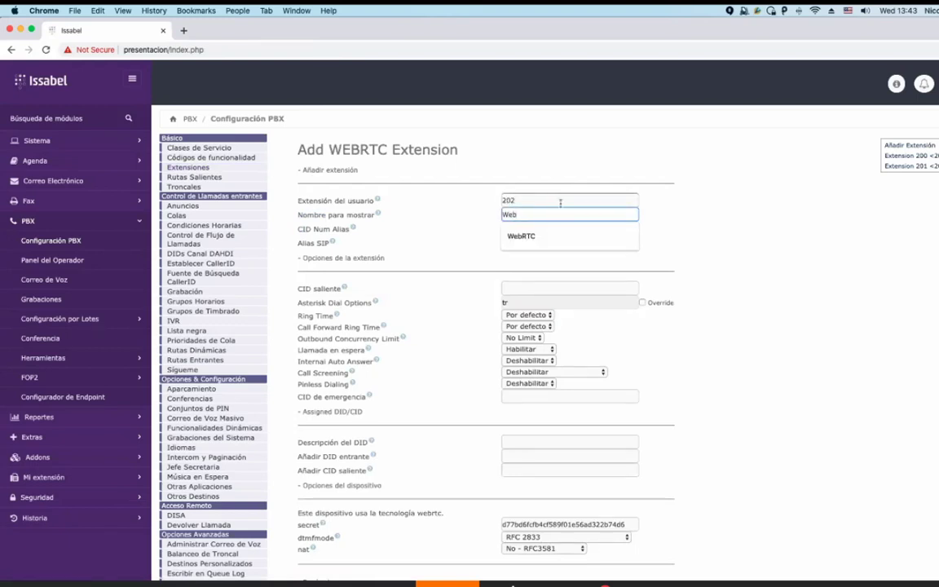
{"action": "left_click", "coordinate": [578, 237]}
{"action": "scroll", "coordinate": [742, 456], "scroll_direction": "down", "scroll_amount": 15}
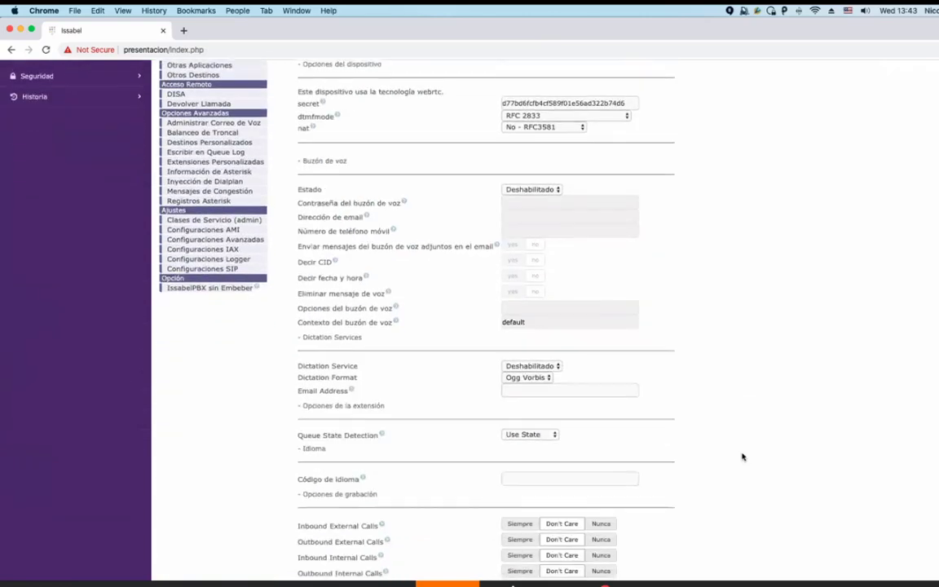
{"action": "left_click", "coordinate": [314, 497]}
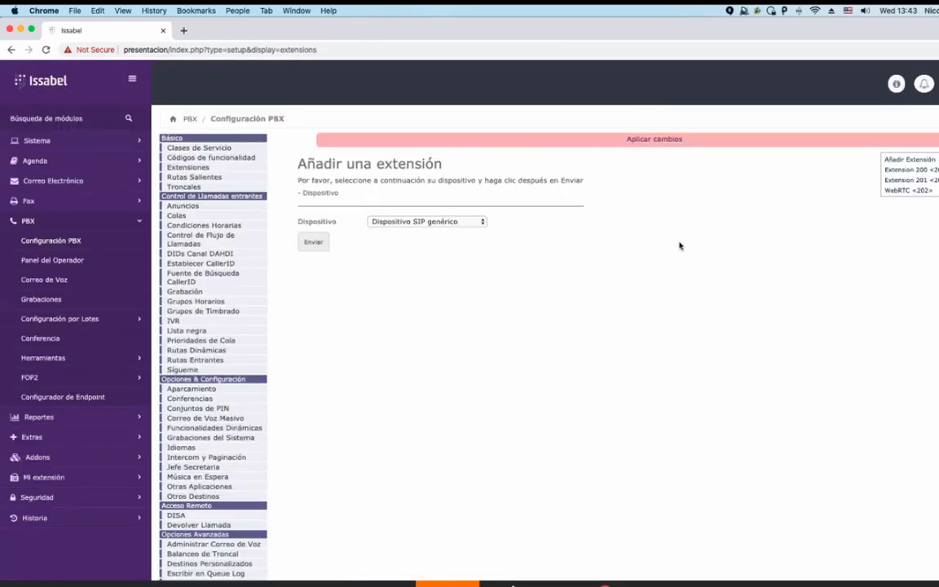
Step: Apply the pending changes to commit extensions 200, 201 and WebRTC 202, then return to the browser
{"action": "left_click", "coordinate": [643, 141]}
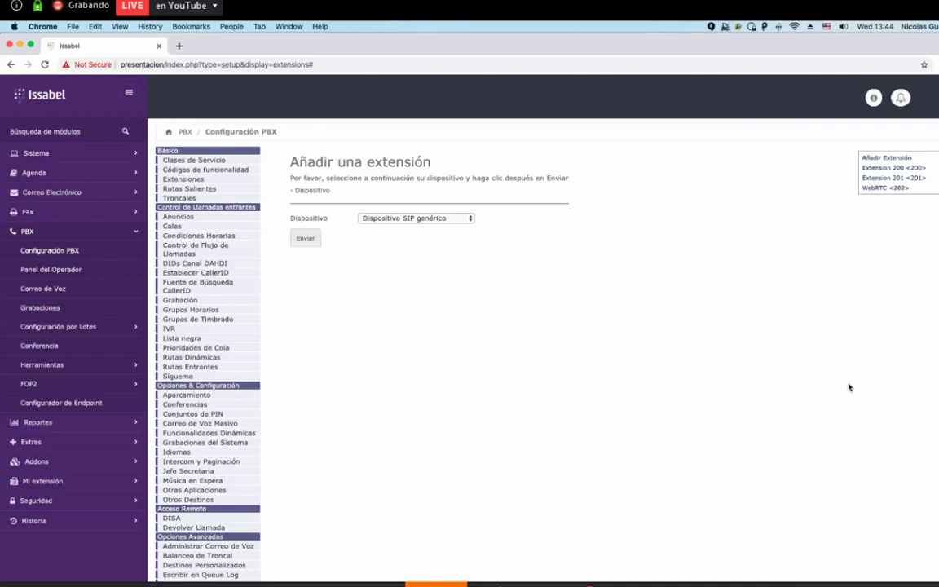
{"action": "key", "text": "ctrl+Up"}
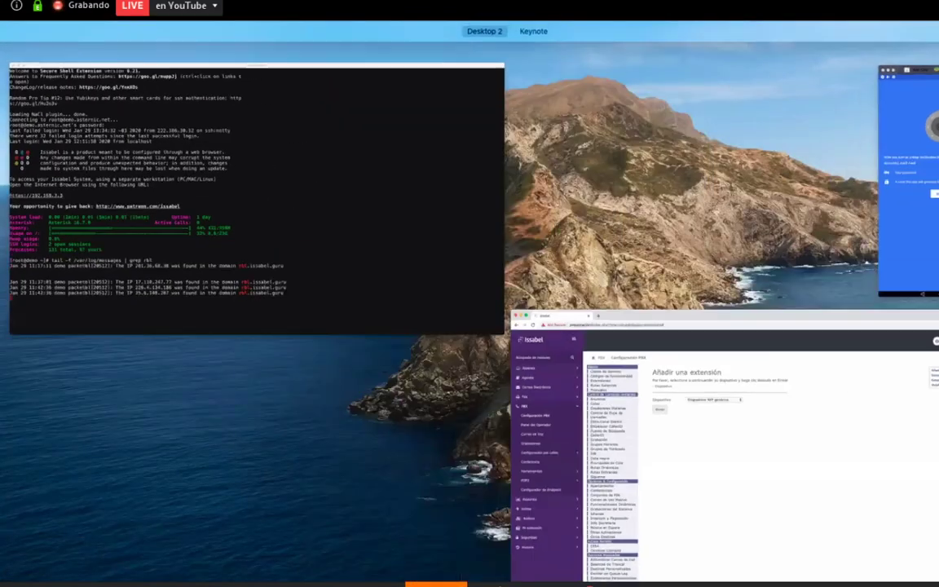
{"action": "left_click", "coordinate": [849, 389]}
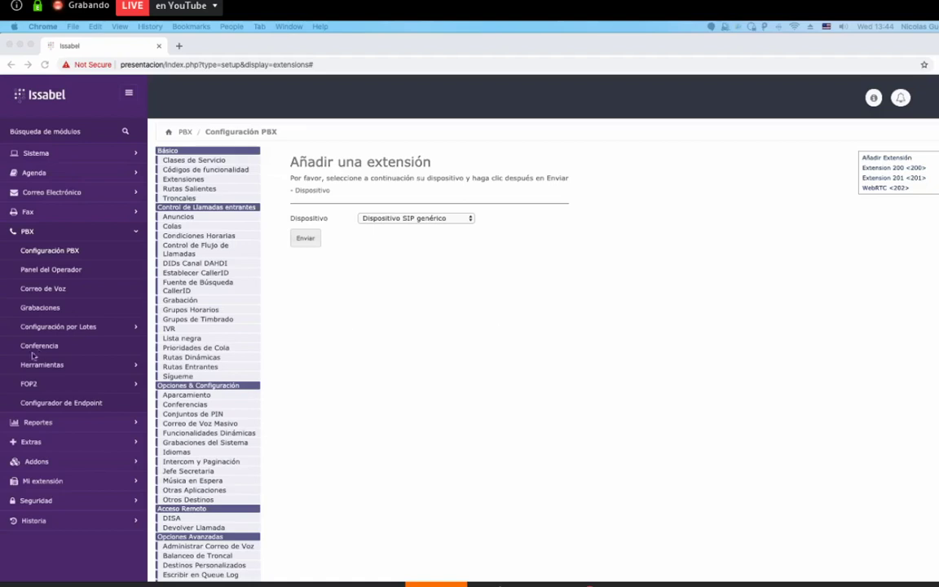
Step: In FOP2 Manager's Usuarios list, load user 202 WebRTC for editing
{"action": "left_click", "coordinate": [31, 385]}
{"action": "left_click", "coordinate": [31, 384]}
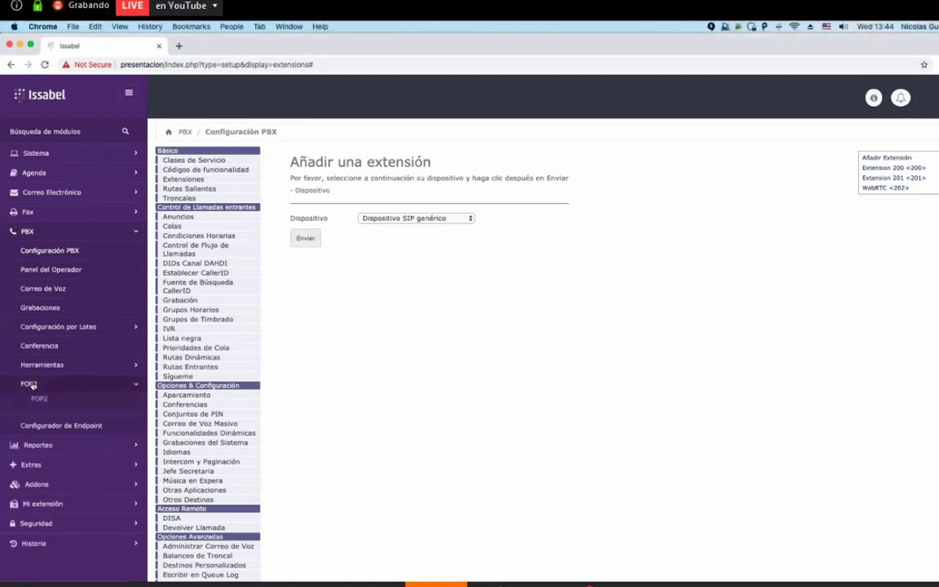
{"action": "left_click", "coordinate": [64, 423]}
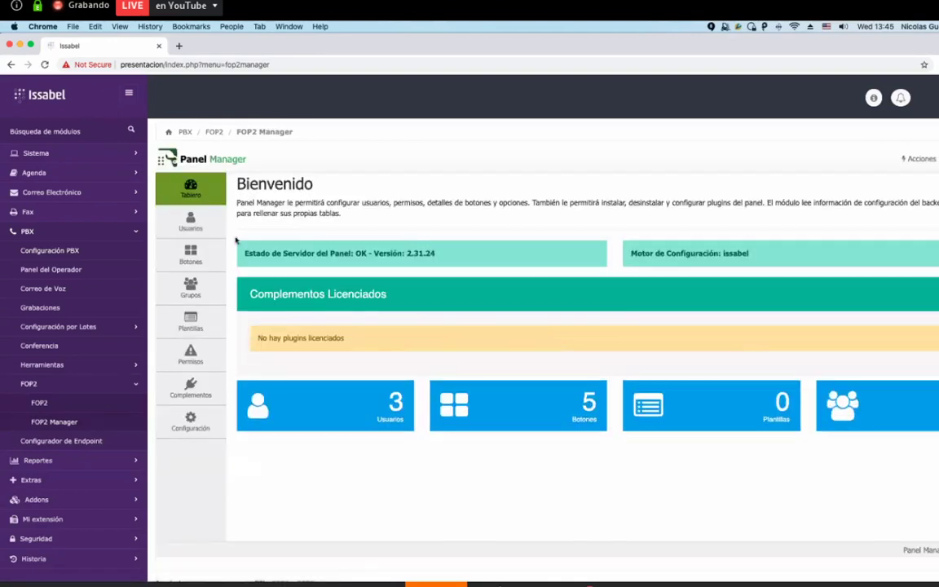
{"action": "left_click", "coordinate": [194, 218]}
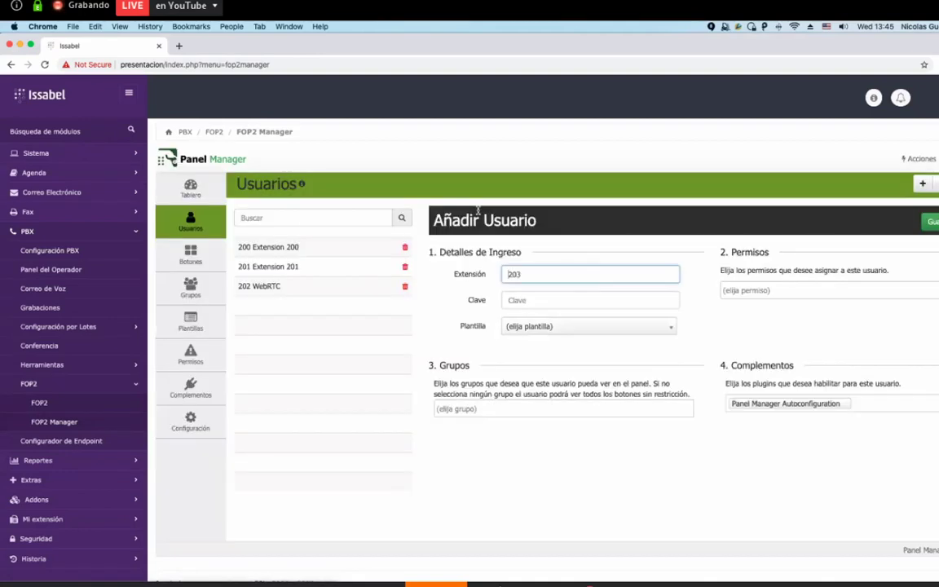
{"action": "left_click", "coordinate": [276, 287]}
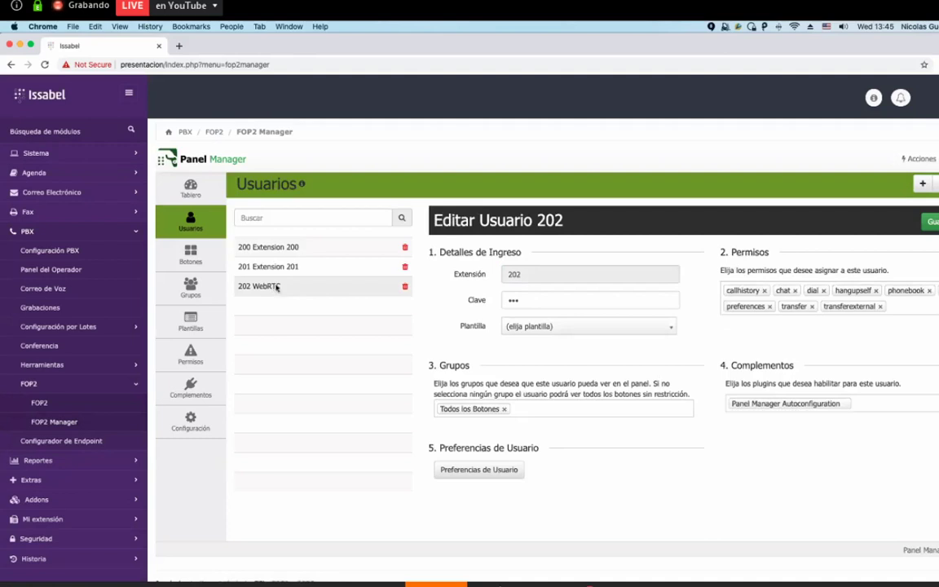
Step: Grant user 202 the 'phone' permission and the 'WebRTC Browser Phone' plugin
{"action": "left_click", "coordinate": [909, 308]}
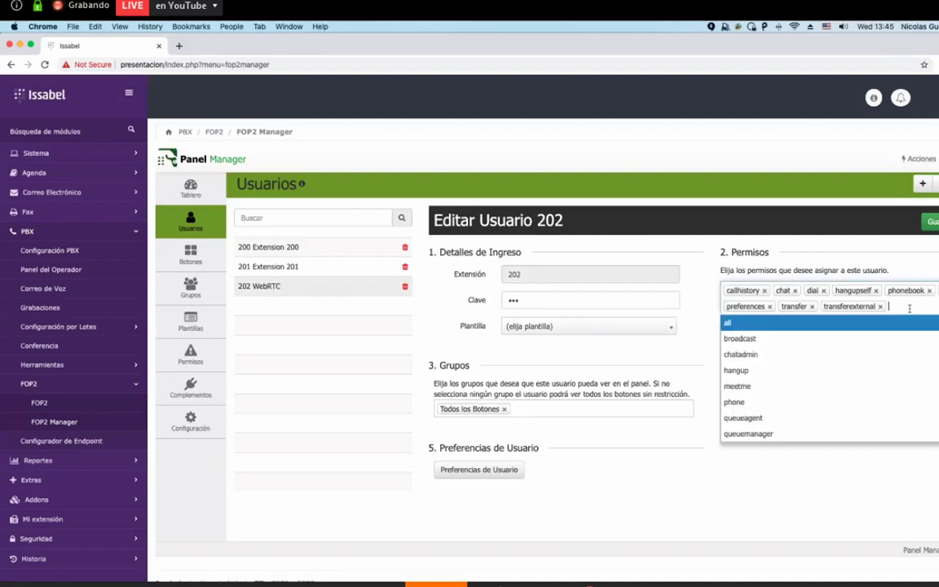
{"action": "left_click", "coordinate": [778, 401]}
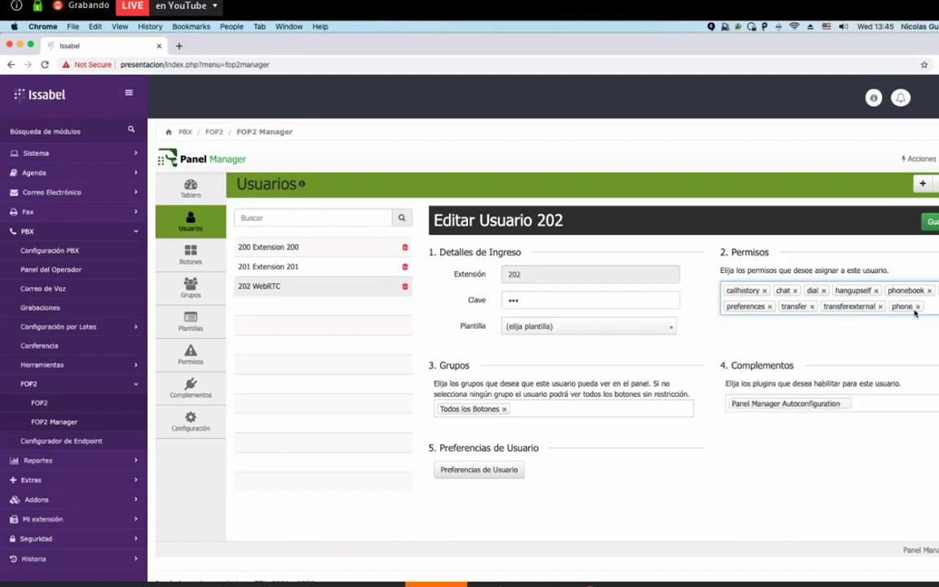
{"action": "left_click", "coordinate": [901, 403]}
{"action": "left_click", "coordinate": [796, 419]}
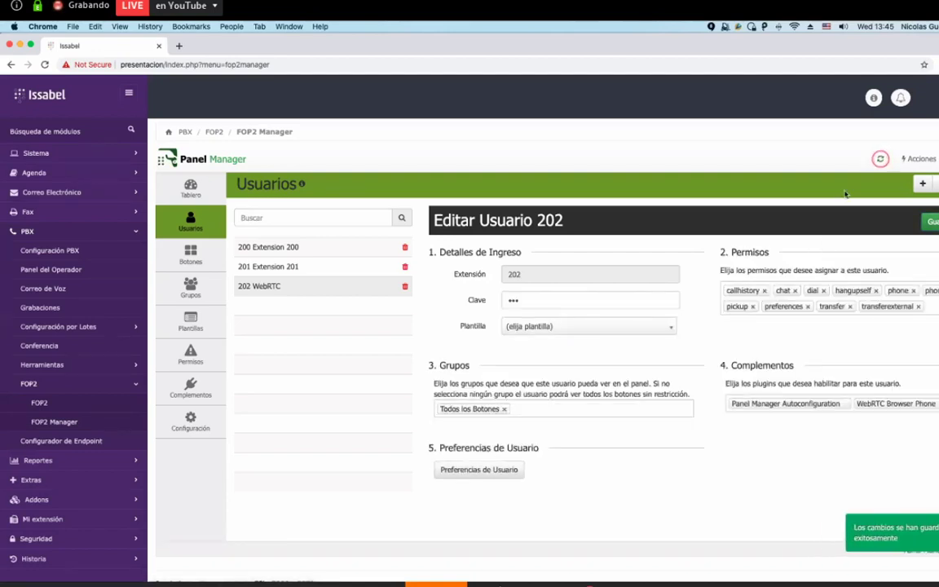
Step: Reload the FOP2 panel and confirm with Aceptar
{"action": "left_click", "coordinate": [878, 161]}
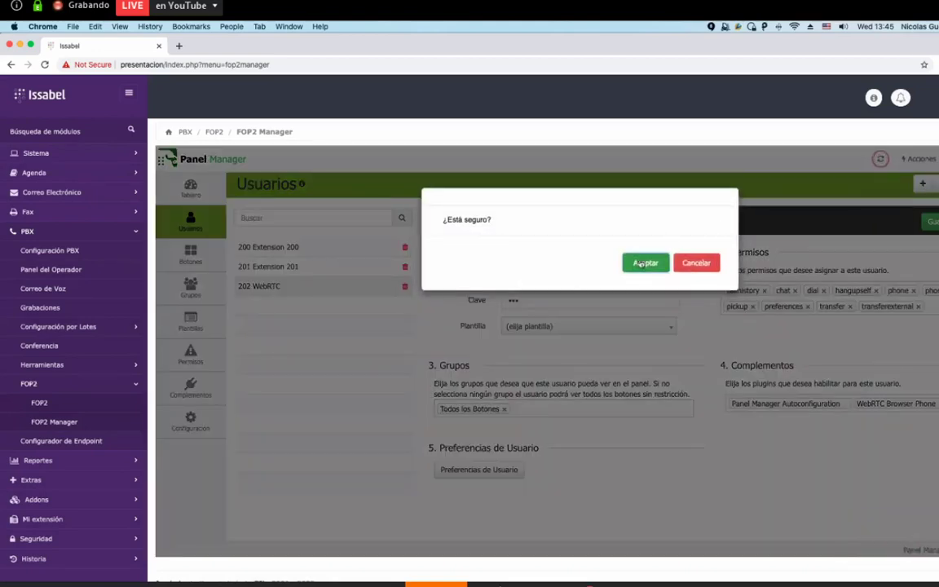
{"action": "left_click", "coordinate": [640, 265]}
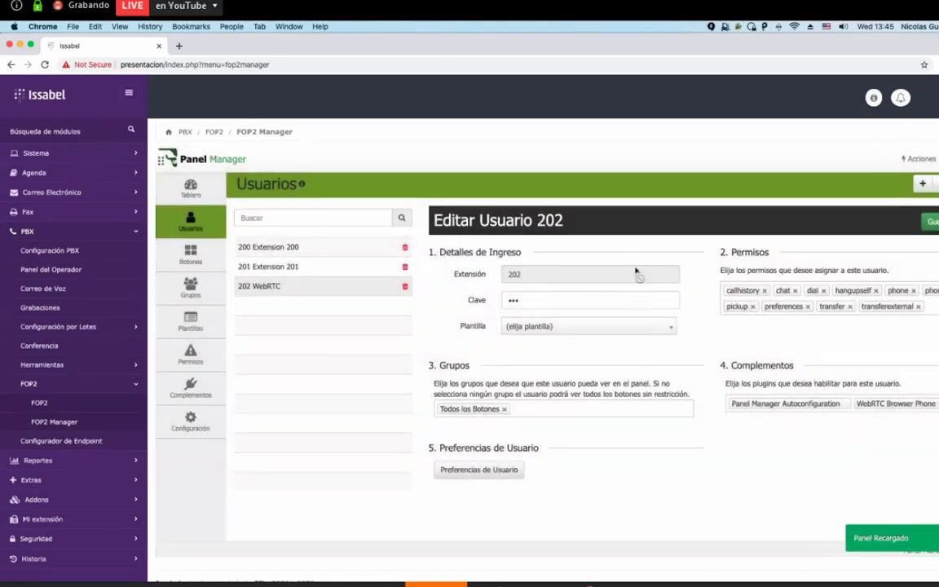
{"action": "left_click", "coordinate": [39, 403]}
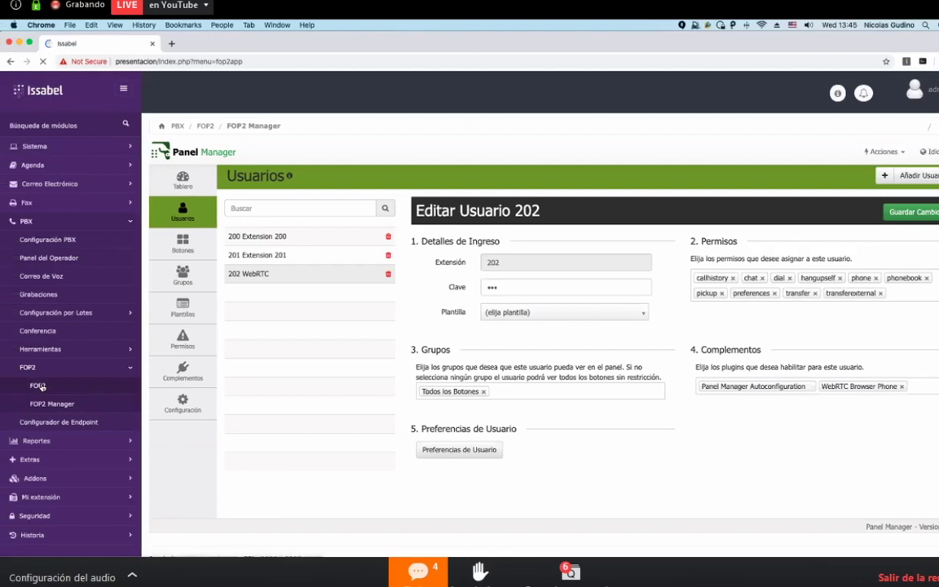
Step: Log into the FOP2 operator panel as extension 202 with its password
{"action": "left_click", "coordinate": [6, 387]}
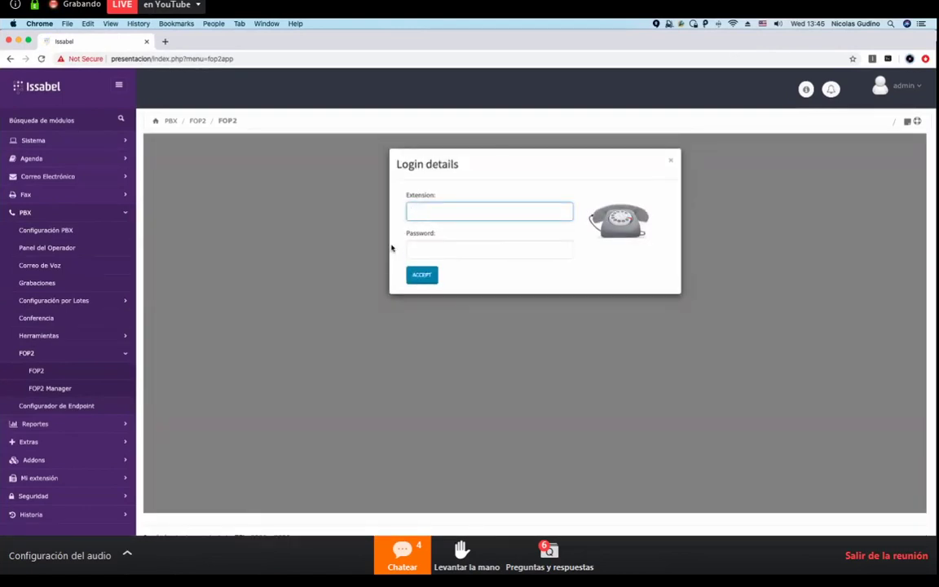
{"action": "type", "text": "202"}
{"action": "key", "text": "Tab"}
{"action": "type", "text": "2"}
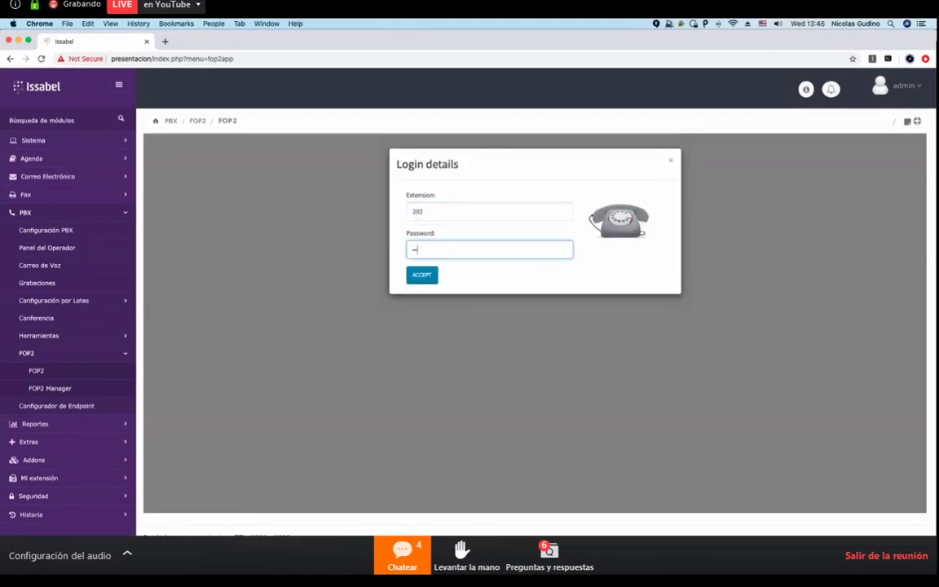
{"action": "key", "text": "Return"}
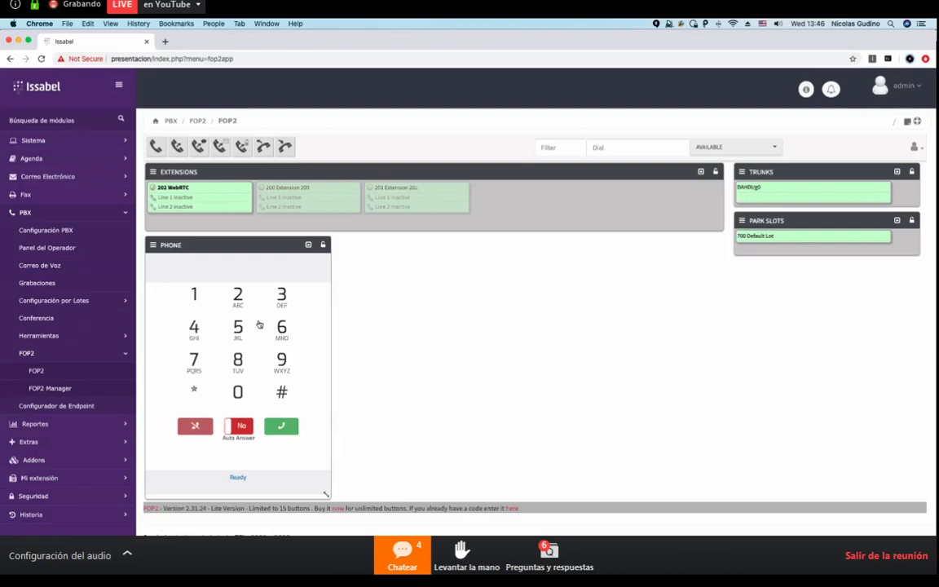
Step: Dial 7777 on the built-in phone keypad and place the call
{"action": "left_click", "coordinate": [195, 364]}
{"action": "left_click", "coordinate": [195, 365]}
{"action": "left_click", "coordinate": [195, 367]}
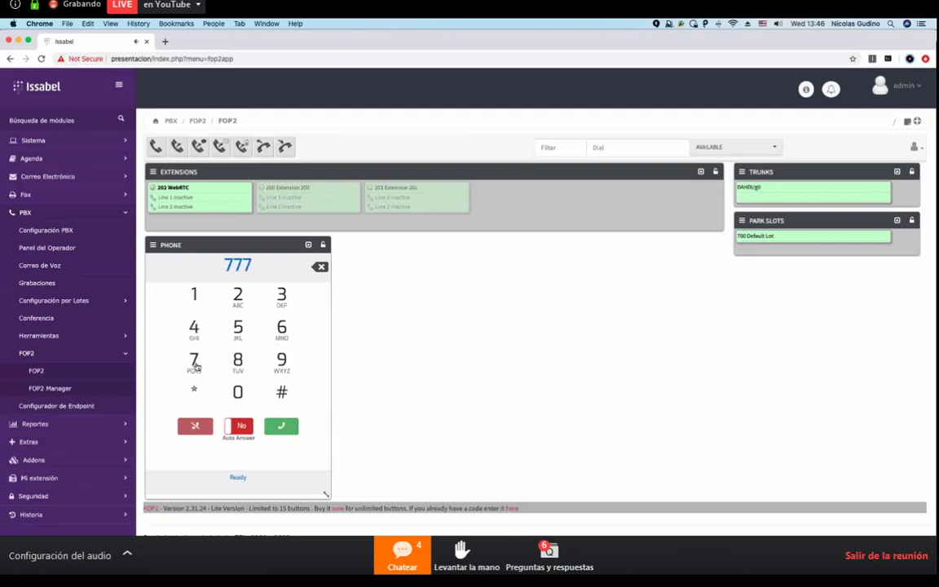
{"action": "left_click", "coordinate": [196, 368]}
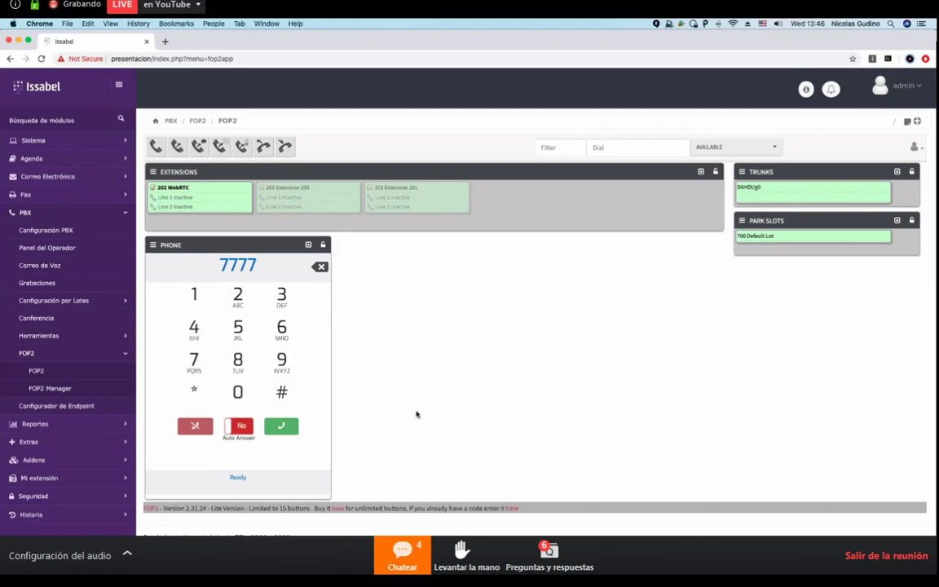
{"action": "left_click", "coordinate": [278, 429]}
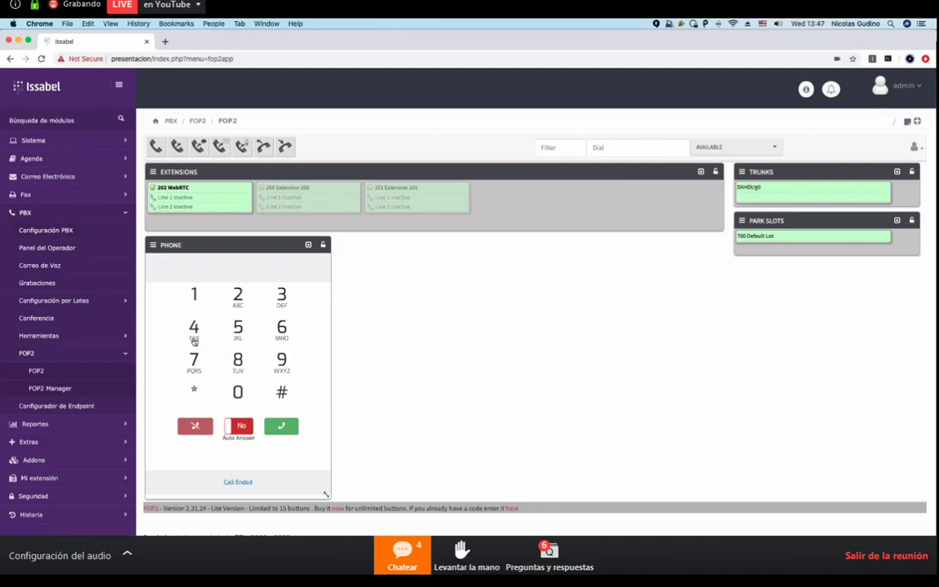
Step: Leave the operator panel for Configuración PBX and open the Anuncios module
{"action": "left_click", "coordinate": [65, 232]}
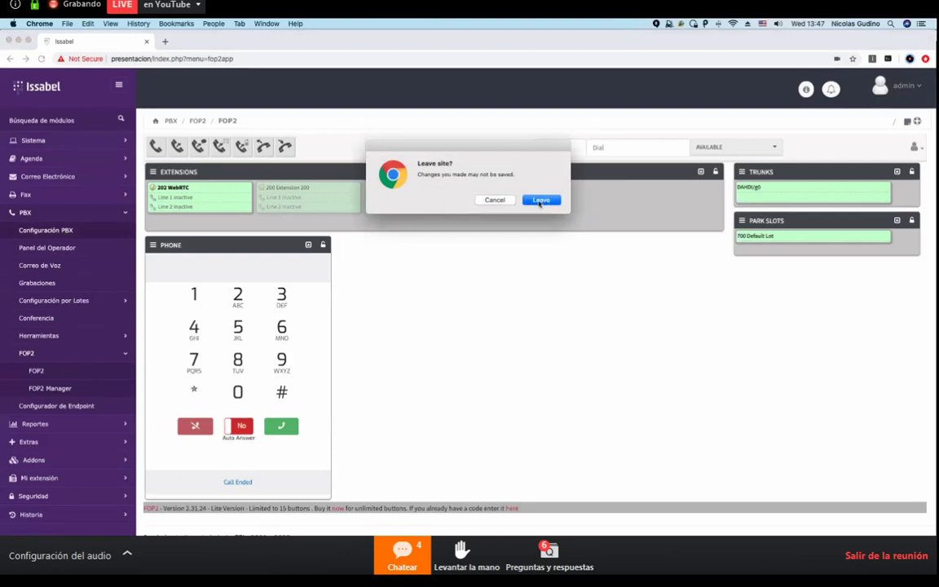
{"action": "left_click", "coordinate": [539, 201]}
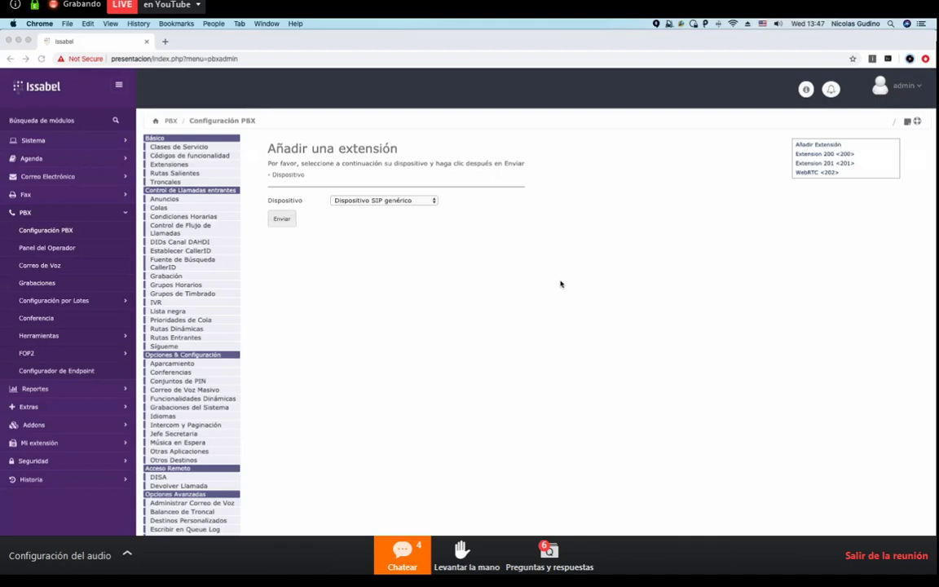
{"action": "left_click", "coordinate": [166, 199]}
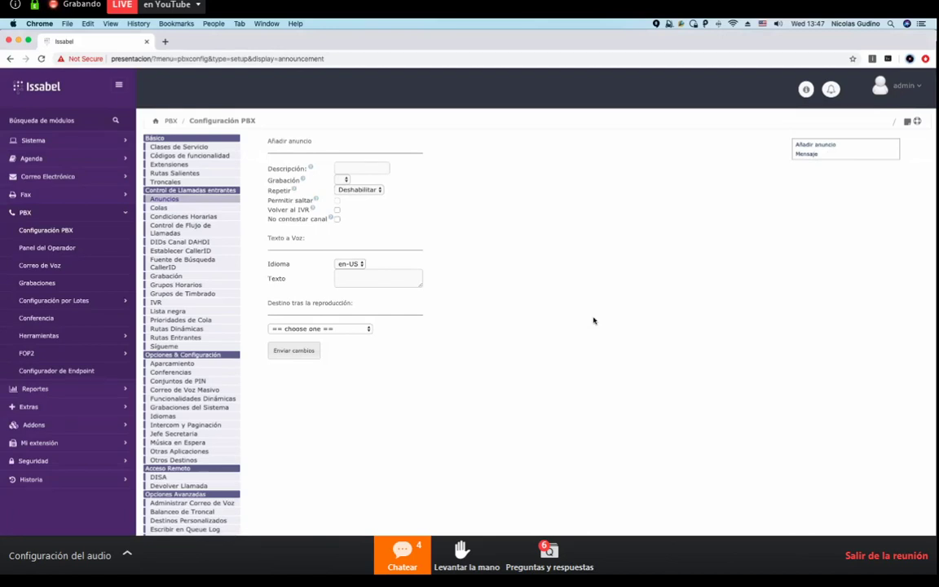
Step: Open the Mensaje announcement, widen its Texto box, and review TTS languages keeping es-ES
{"action": "left_click", "coordinate": [805, 155]}
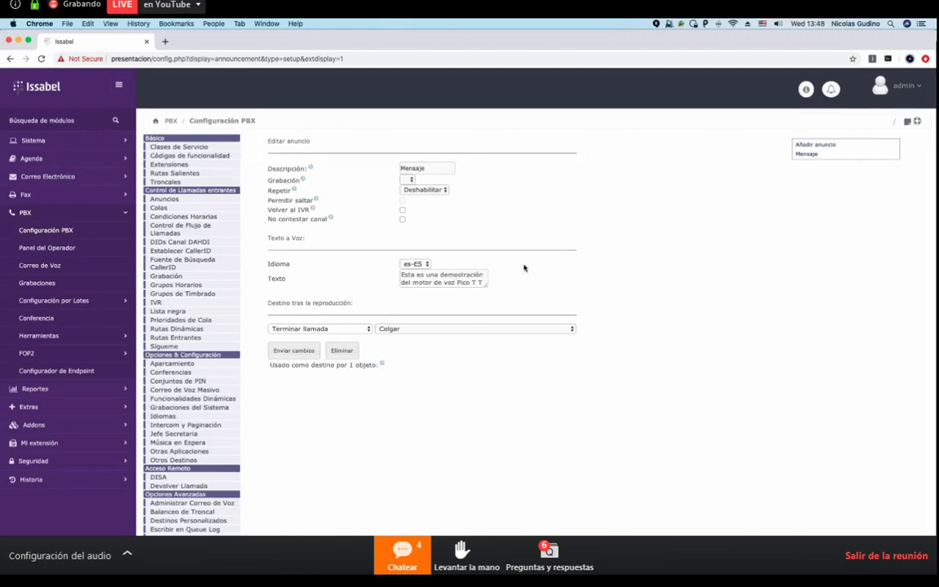
{"action": "left_click_drag", "start_coordinate": [484, 287], "coordinate": [531, 308]}
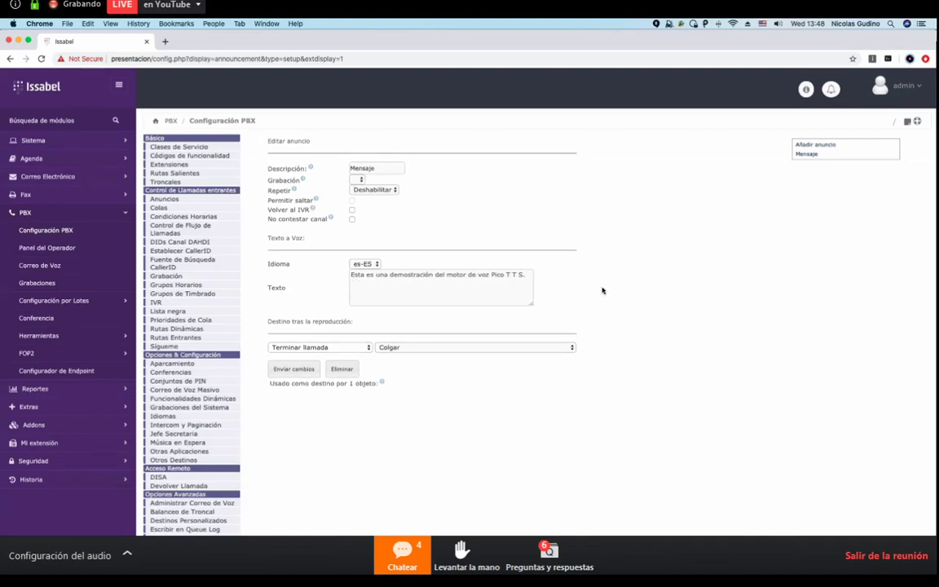
{"action": "left_click", "coordinate": [368, 264]}
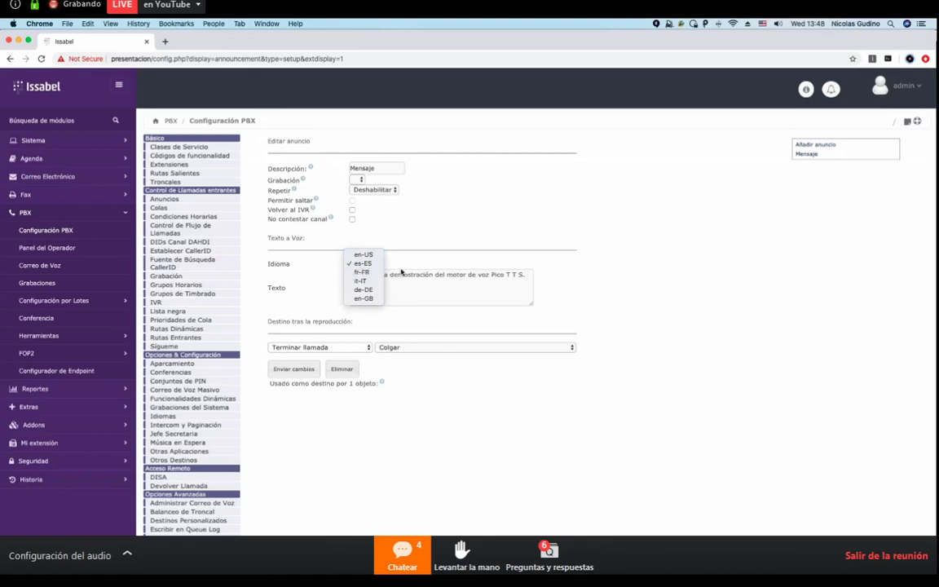
{"action": "left_click", "coordinate": [597, 275]}
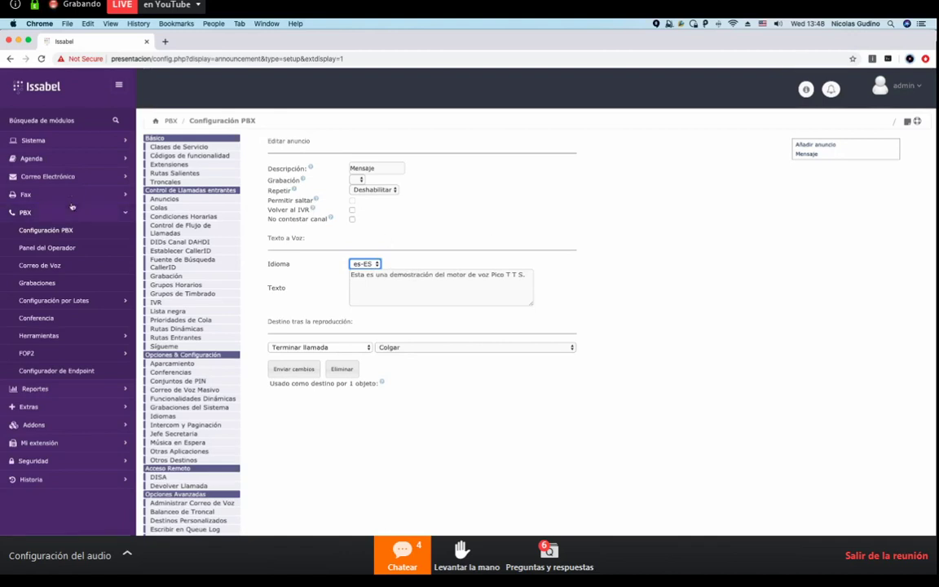
{"action": "left_click", "coordinate": [31, 158]}
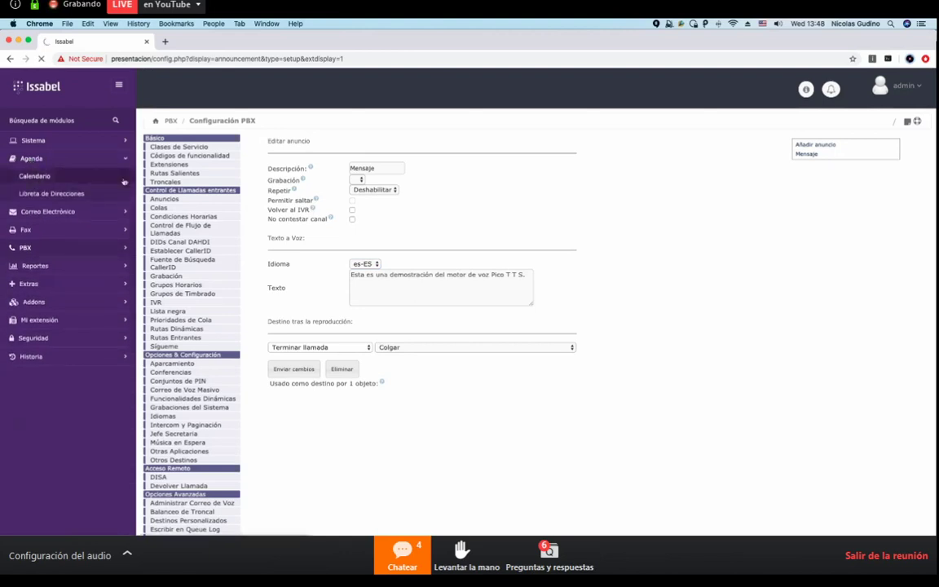
Step: Open Agenda > Calendario, then go to PBX > Herramientas > Texto a Wav
{"action": "left_click", "coordinate": [35, 176]}
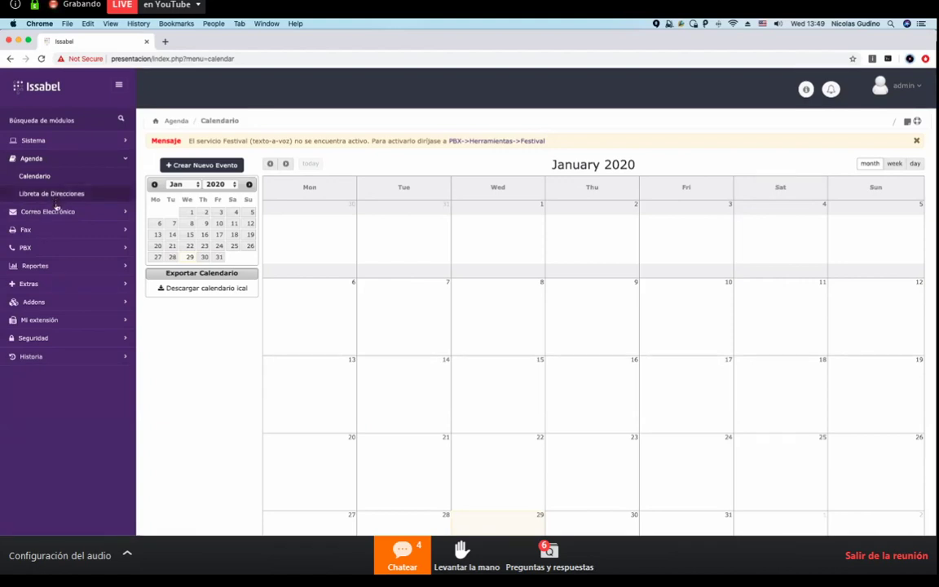
{"action": "left_click", "coordinate": [36, 248]}
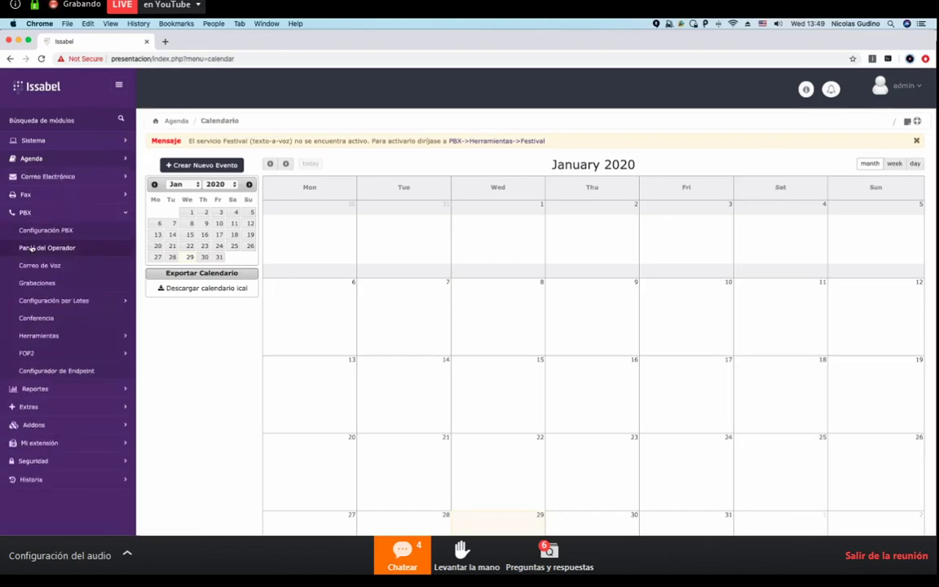
{"action": "left_click", "coordinate": [39, 335]}
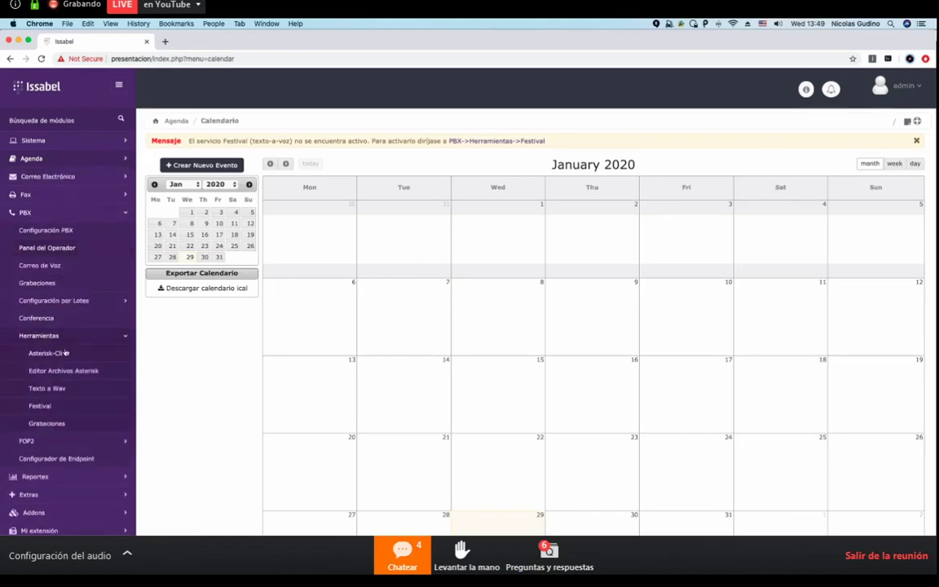
{"action": "left_click", "coordinate": [51, 388]}
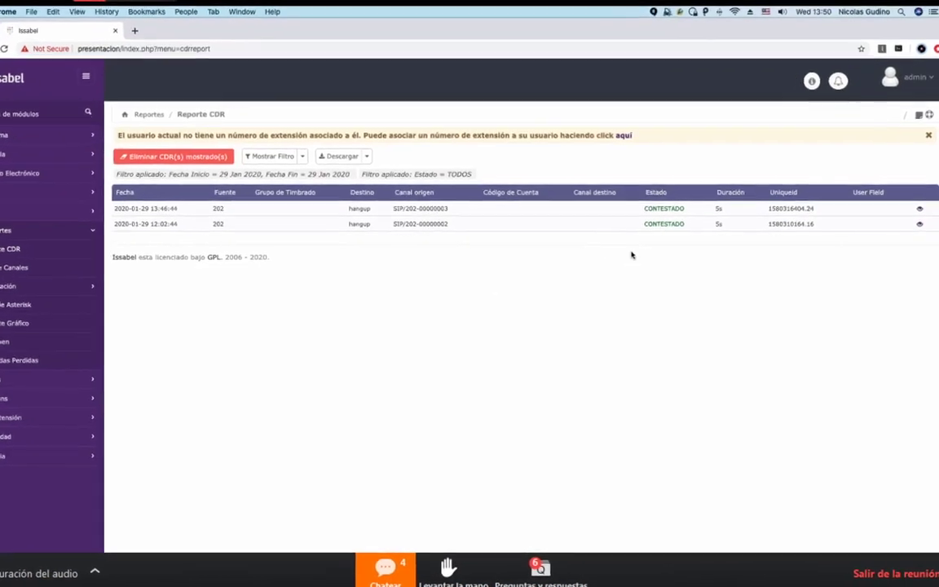
{"action": "left_click", "coordinate": [919, 205]}
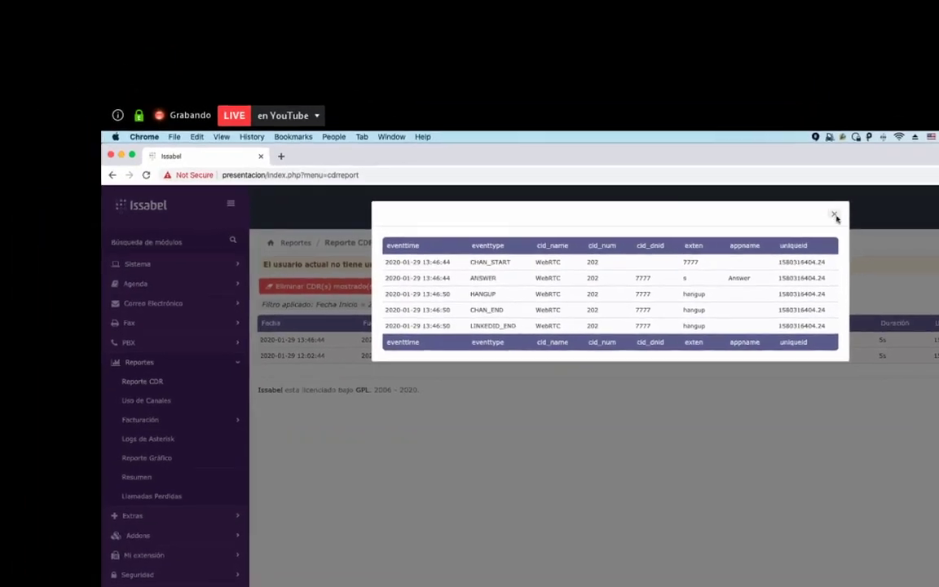
{"action": "left_click", "coordinate": [806, 165]}
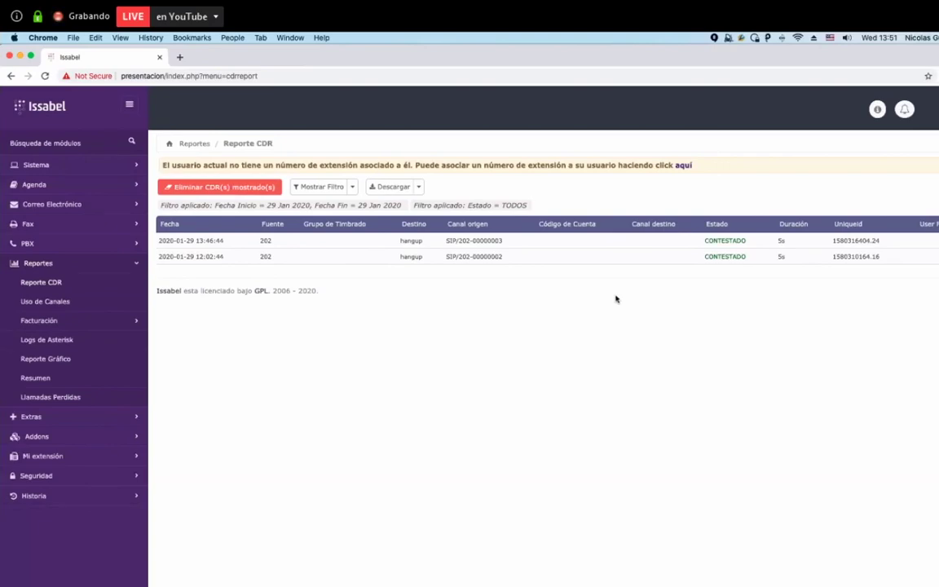
{"action": "key", "text": "ctrl+Right"}
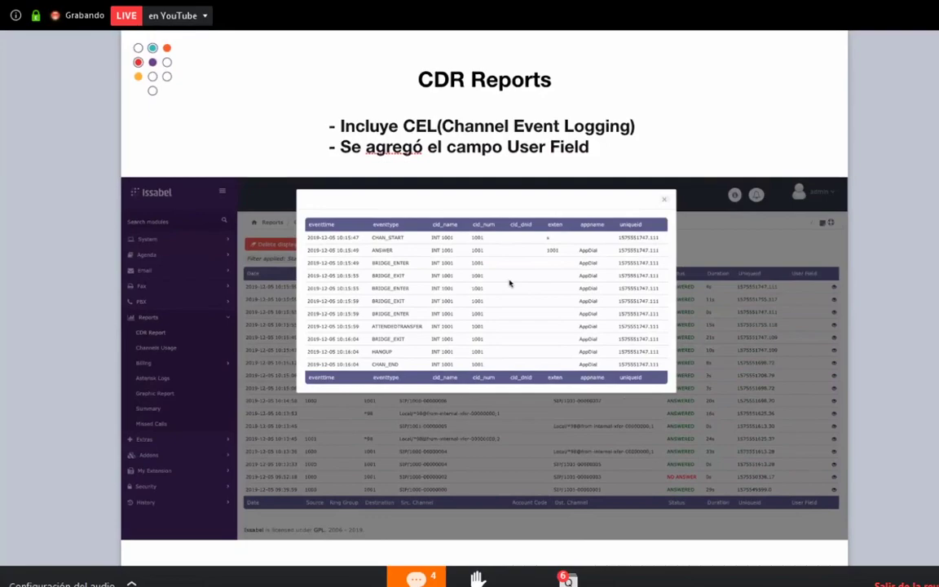
{"action": "key", "text": "ctrl+Left"}
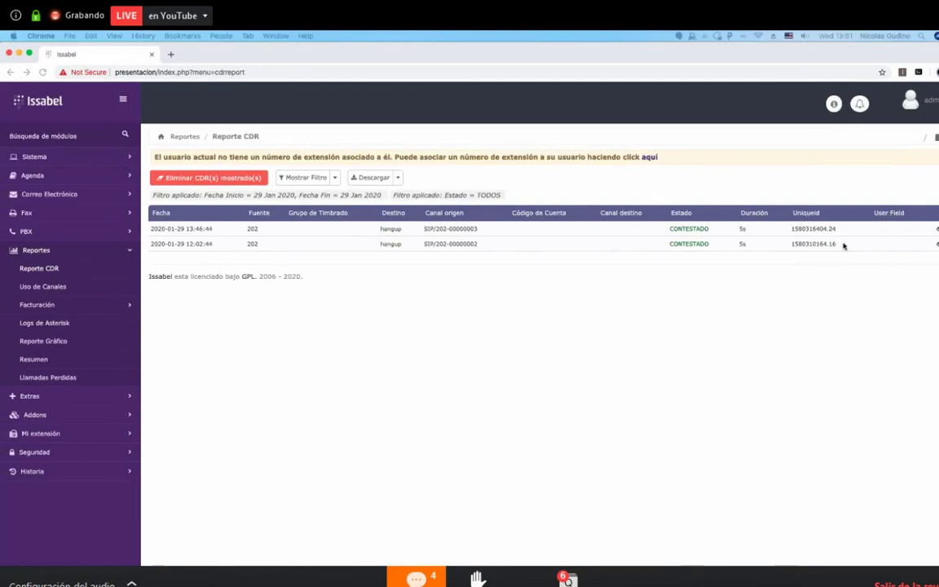
Step: Switch back to the browser and open Configuración PBX from the PBX menu
{"action": "key", "text": "ctrl+Right"}
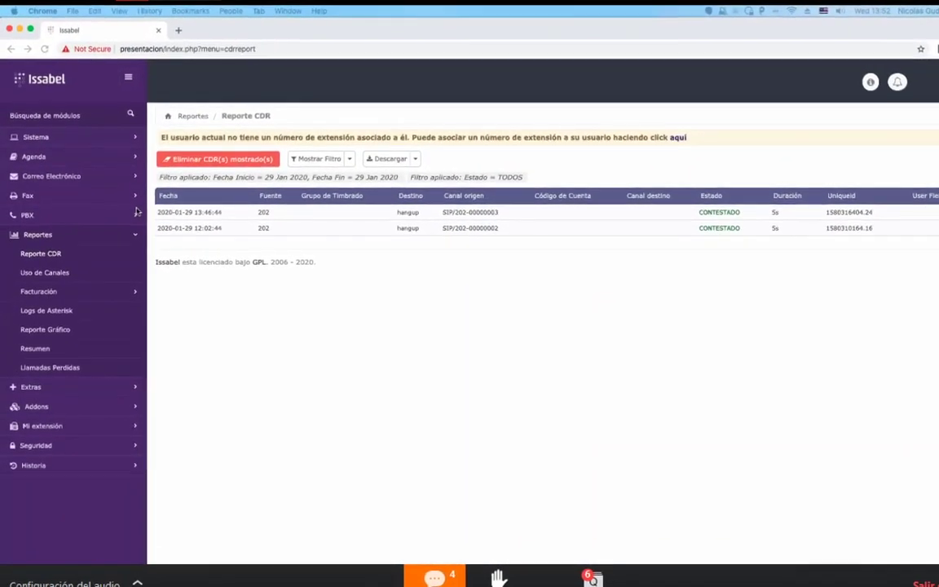
{"action": "left_click", "coordinate": [27, 215]}
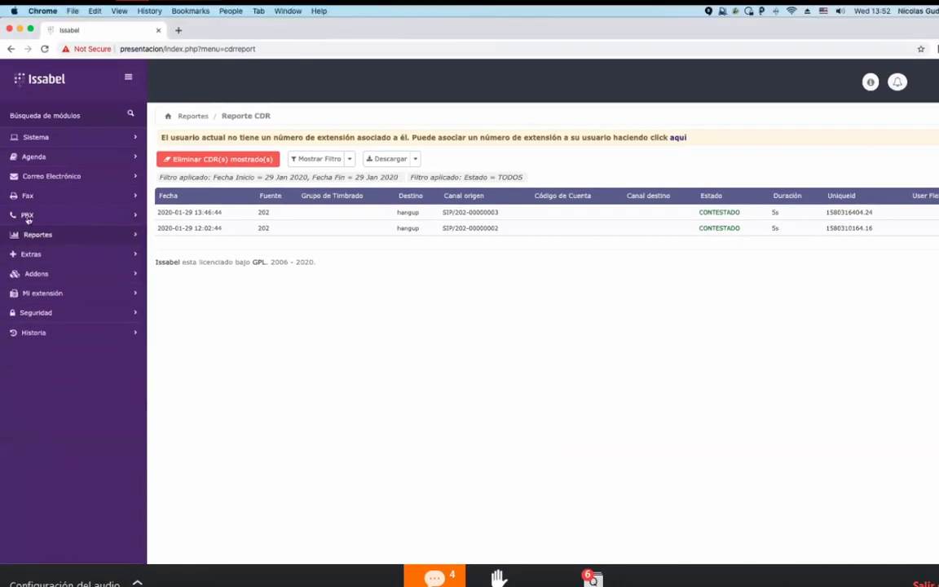
{"action": "left_click", "coordinate": [49, 234]}
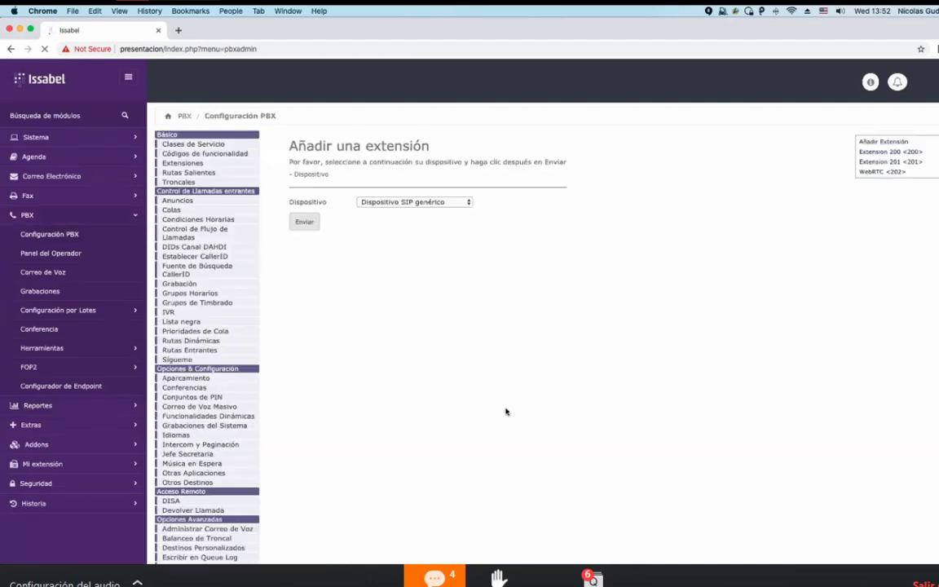
Step: Save time condition 'feriados' with matches to announcement Mensaje and non-matches to Colgar
{"action": "left_click", "coordinate": [214, 220]}
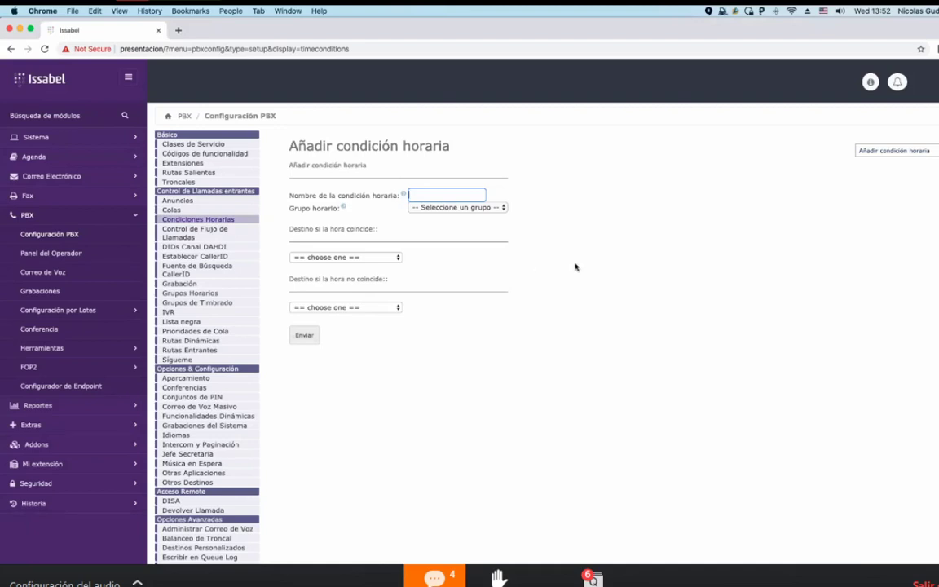
{"action": "type", "text": "feriados"}
{"action": "left_click", "coordinate": [355, 256]}
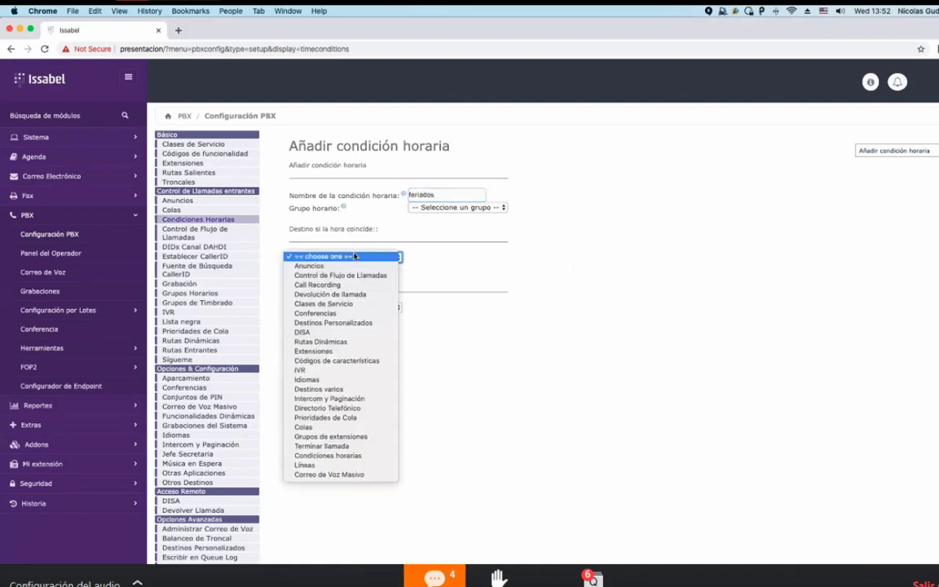
{"action": "left_click", "coordinate": [349, 267]}
{"action": "left_click", "coordinate": [352, 307]}
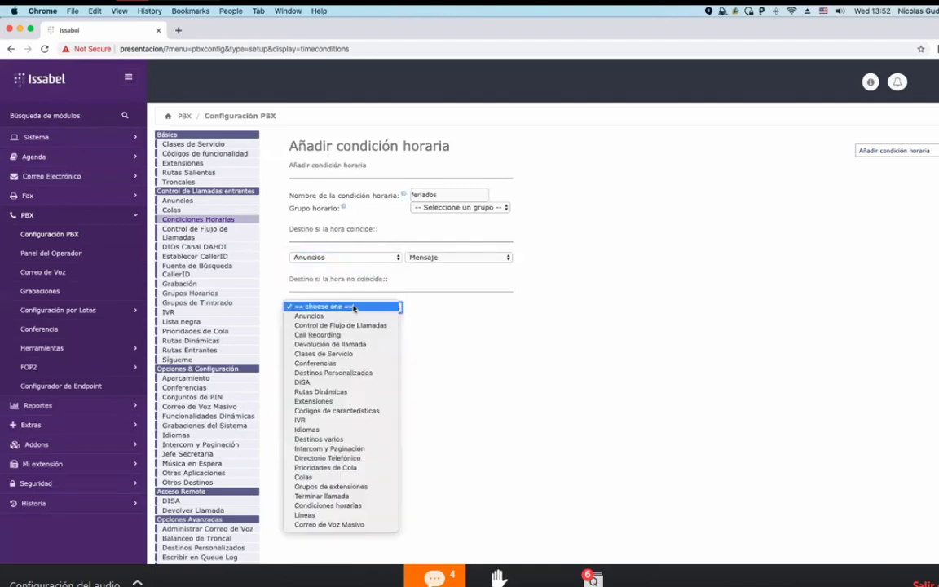
{"action": "left_click", "coordinate": [326, 495]}
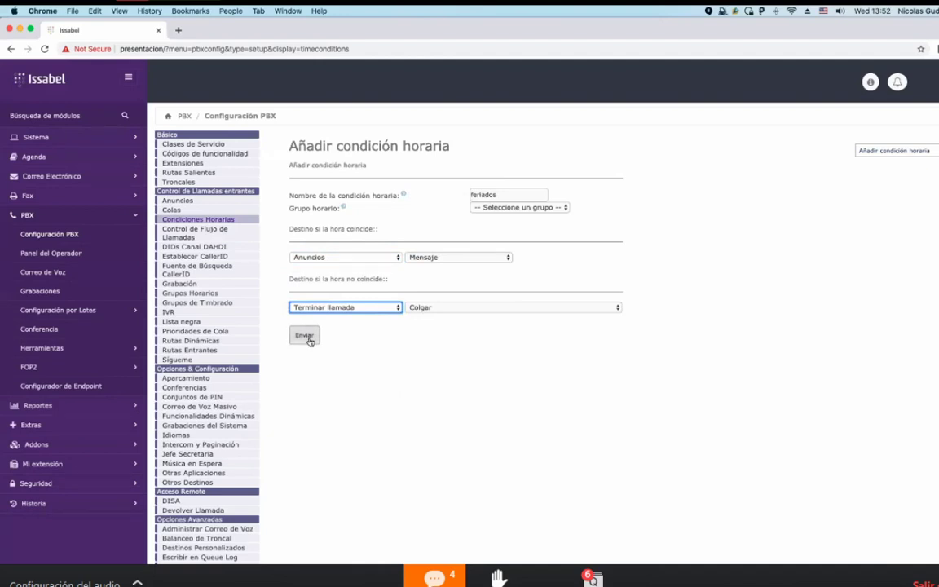
{"action": "left_click", "coordinate": [310, 341]}
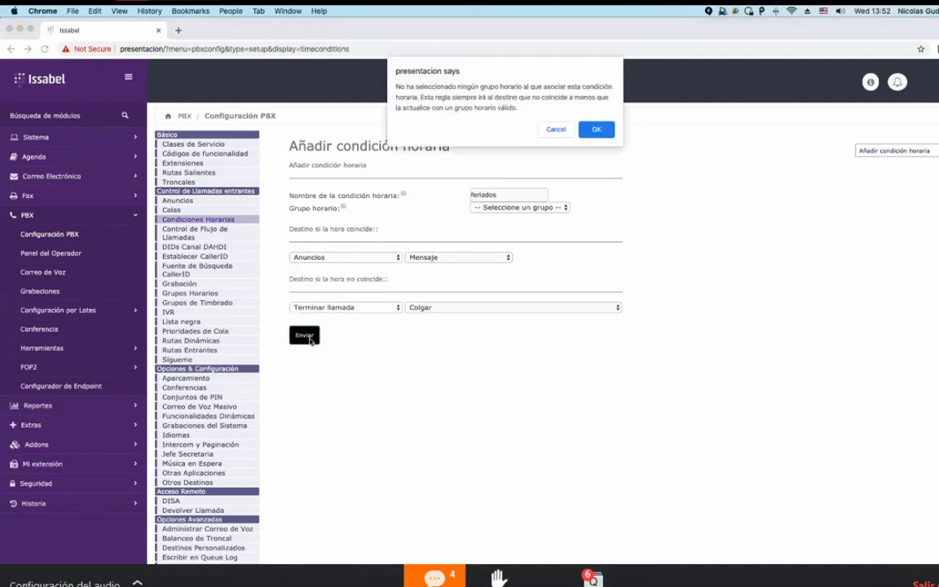
{"action": "left_click", "coordinate": [596, 130]}
{"action": "left_click", "coordinate": [506, 207]}
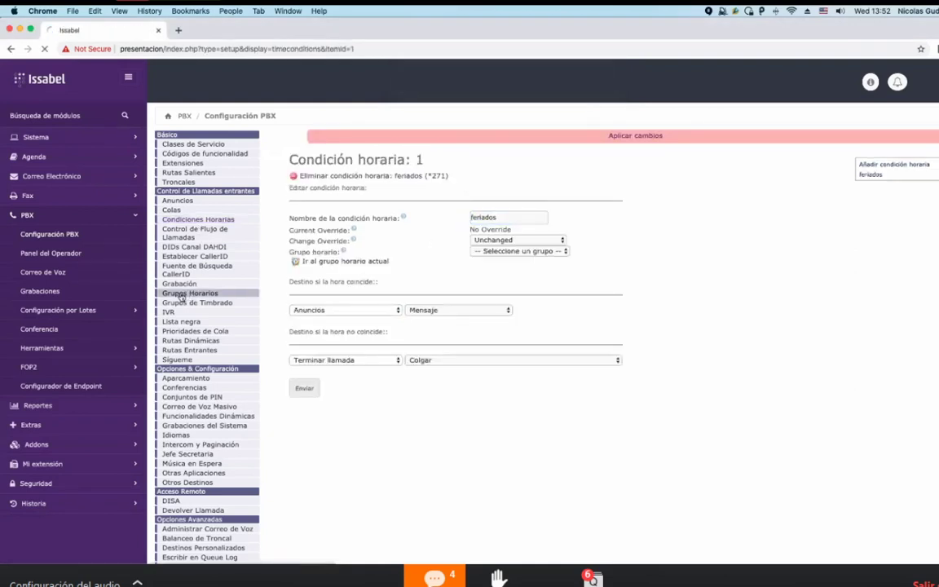
{"action": "left_click", "coordinate": [183, 295]}
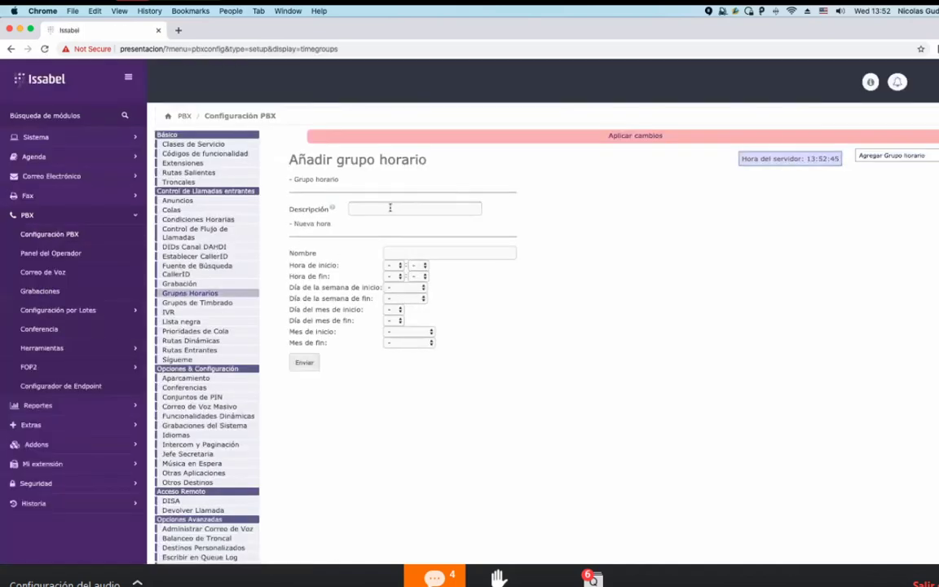
Step: Save a new time group with the description 'Feriados'
{"action": "left_click", "coordinate": [389, 208]}
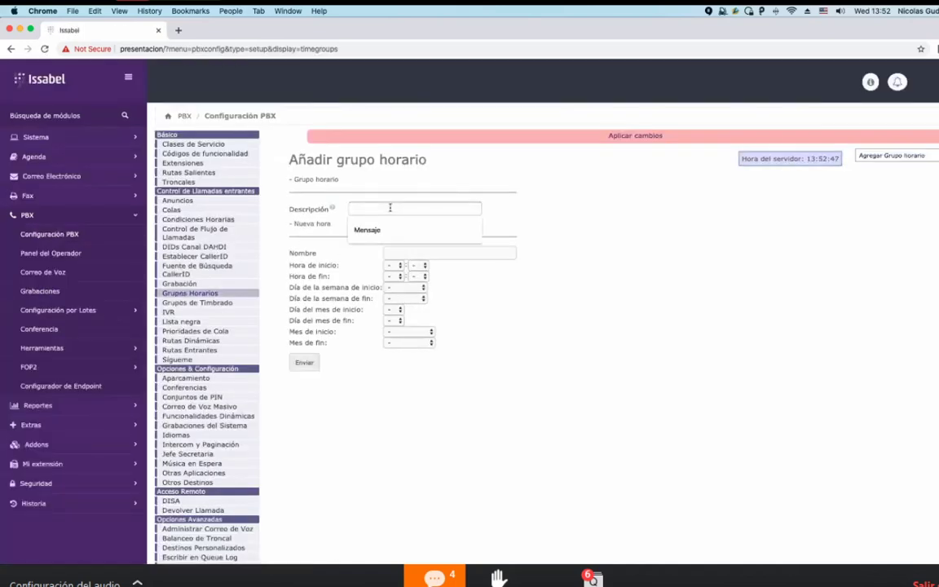
{"action": "type", "text": "Feriados"}
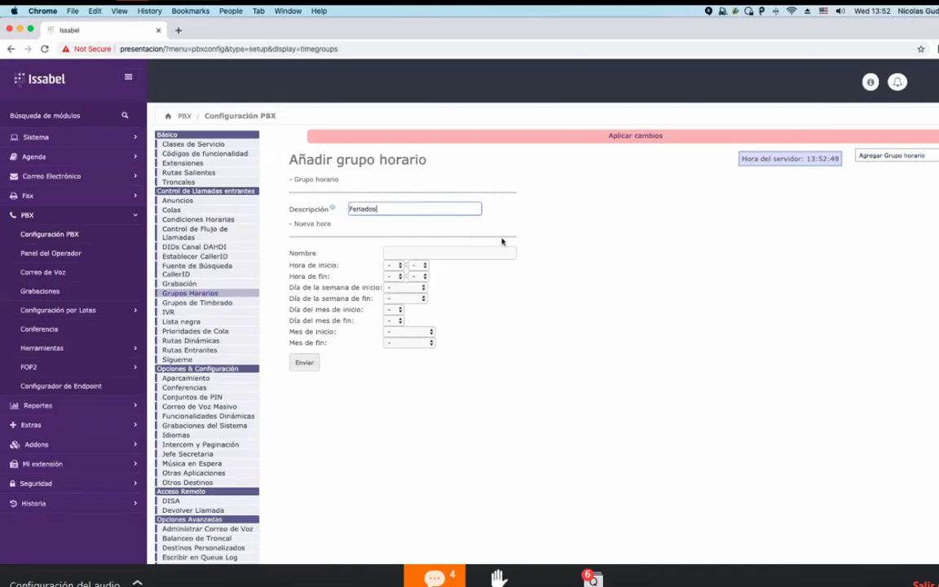
{"action": "left_click", "coordinate": [429, 253]}
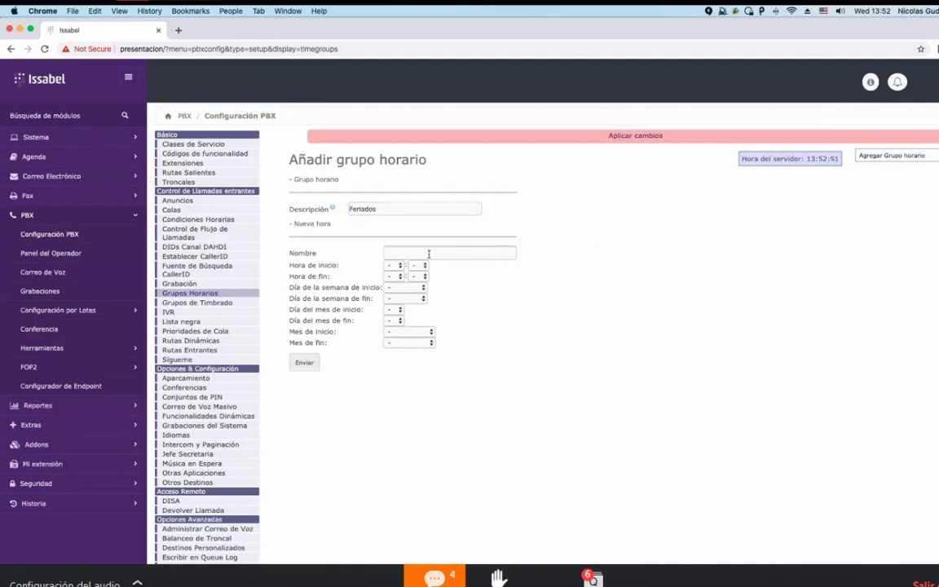
{"action": "left_click", "coordinate": [304, 364]}
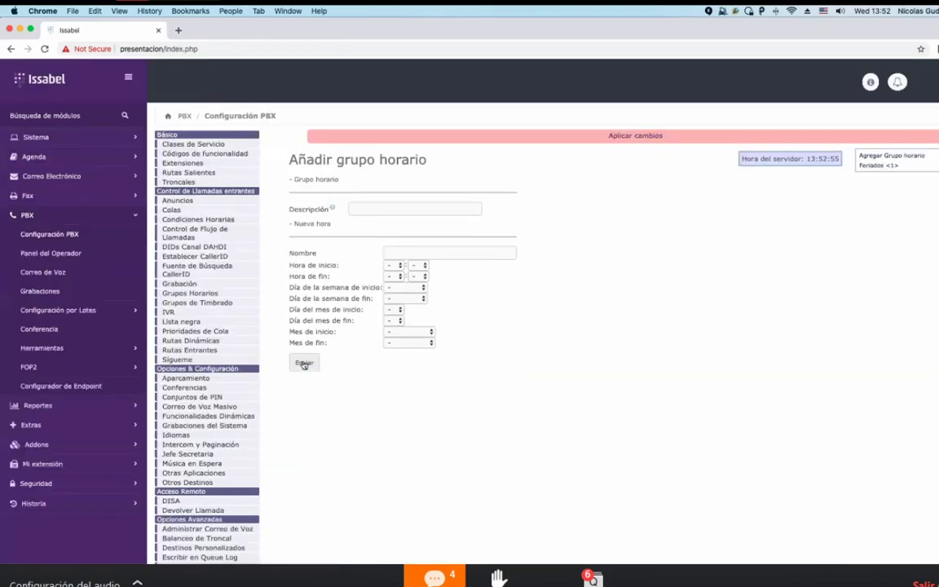
Step: Open 'Feriados <1>' from the right-hand time group list for editing
{"action": "left_click", "coordinate": [879, 165]}
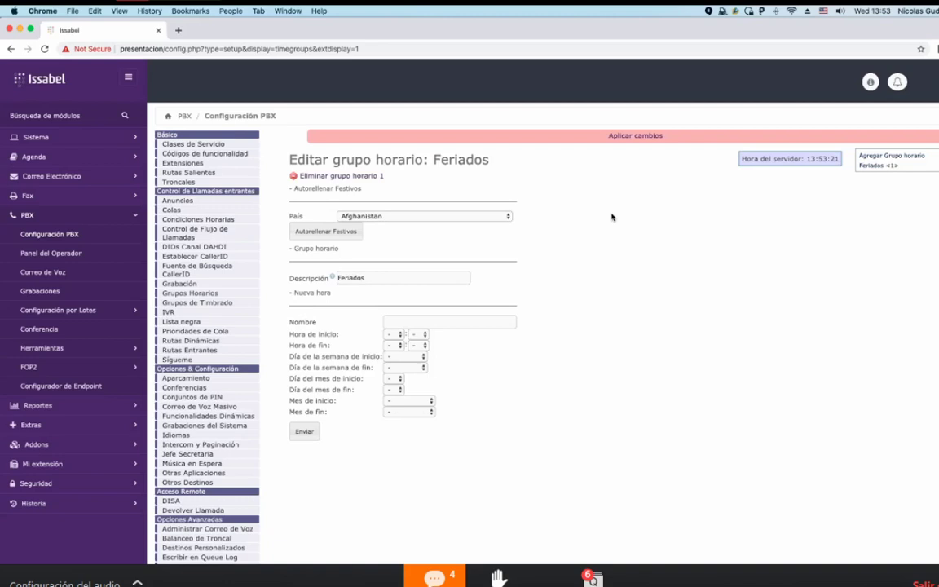
Step: Auto-fill the Feriados time group with Argentina's national holidays, confirming replacement of existing times
{"action": "left_click", "coordinate": [413, 216]}
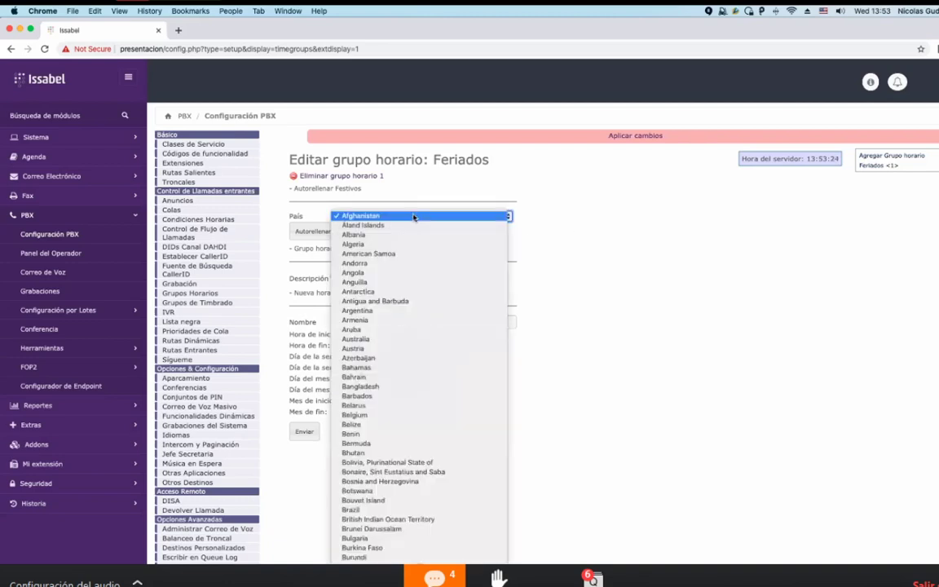
{"action": "left_click", "coordinate": [408, 311]}
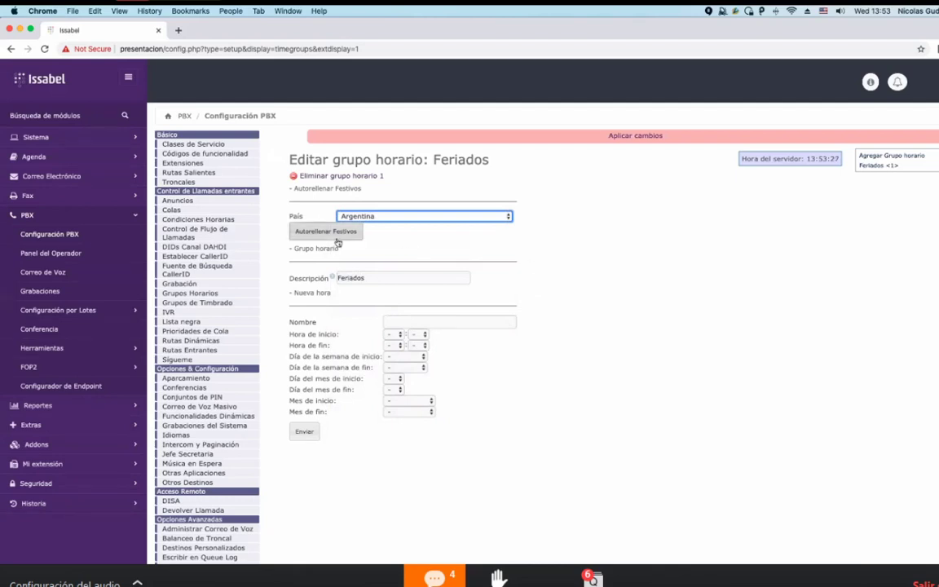
{"action": "left_click", "coordinate": [303, 230]}
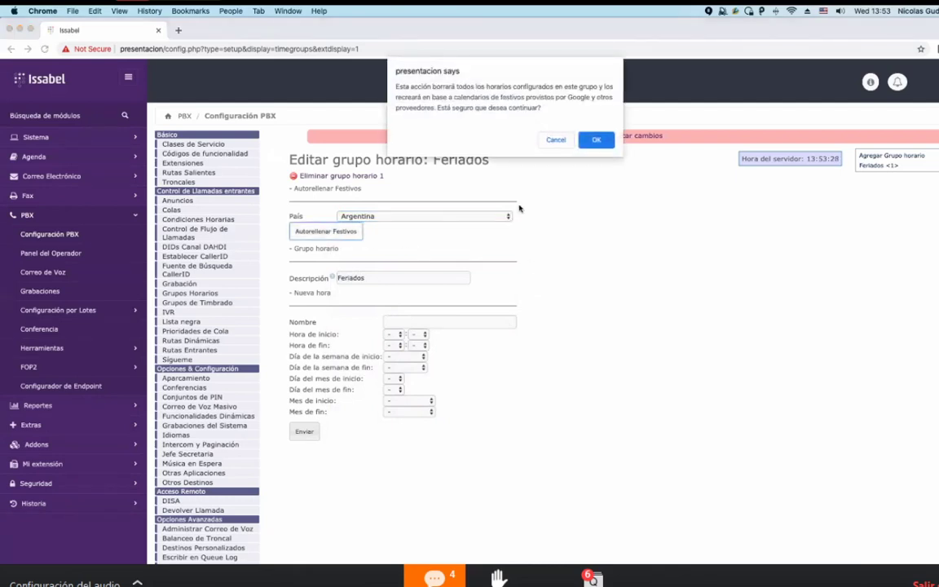
{"action": "left_click", "coordinate": [597, 141]}
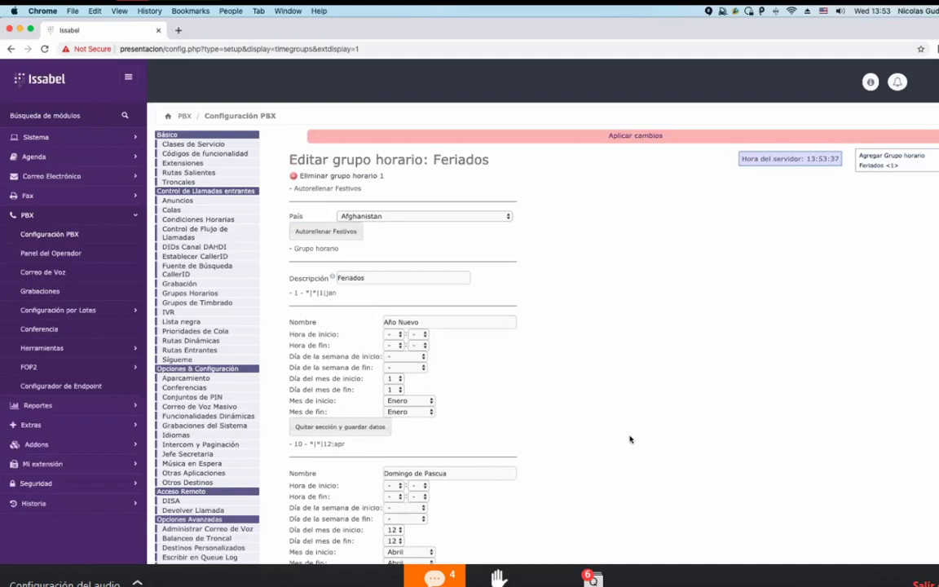
{"action": "scroll", "coordinate": [629, 439], "scroll_direction": "down", "scroll_amount": 5}
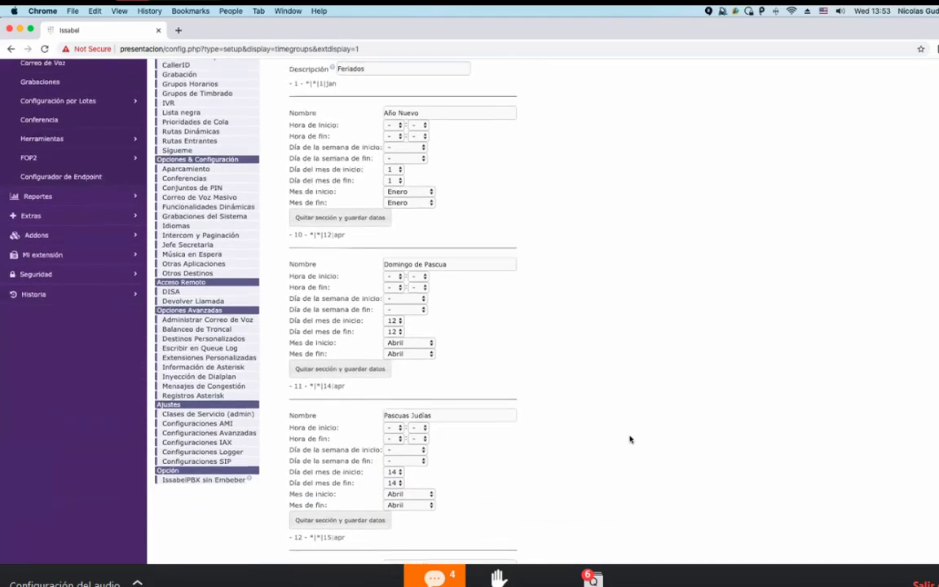
{"action": "scroll", "coordinate": [629, 439], "scroll_direction": "up", "scroll_amount": 5}
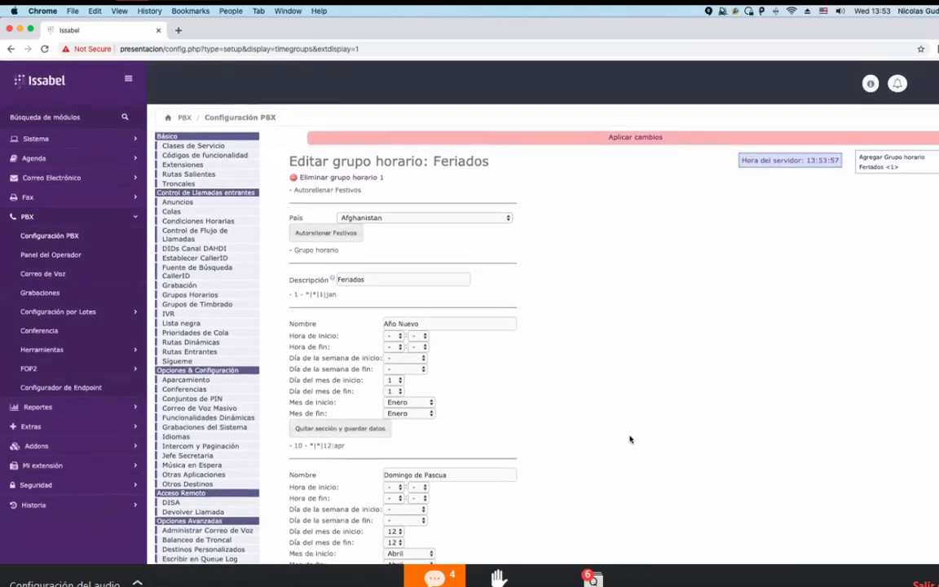
{"action": "scroll", "coordinate": [625, 419], "scroll_direction": "down", "scroll_amount": 2}
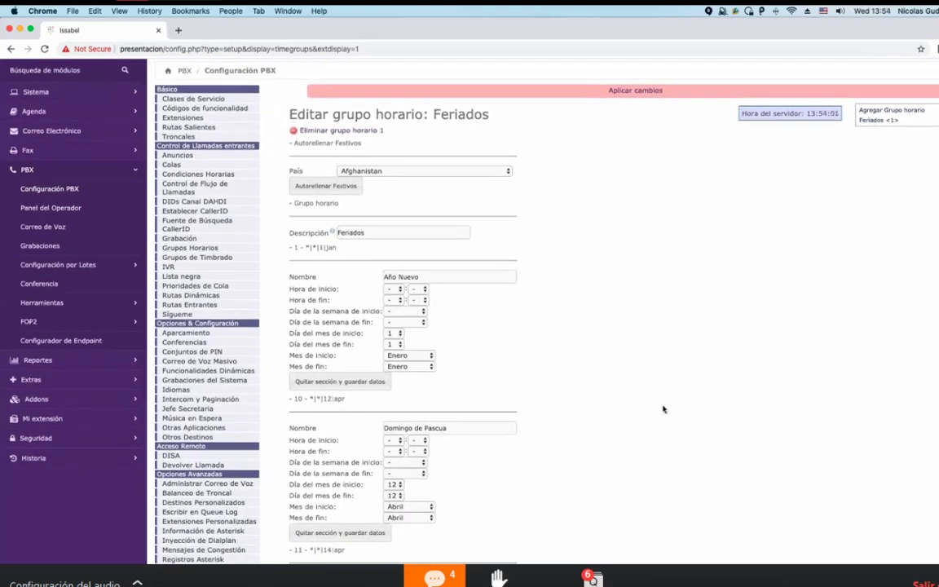
{"action": "scroll", "coordinate": [662, 409], "scroll_direction": "down", "scroll_amount": 5}
{"action": "scroll", "coordinate": [682, 386], "scroll_direction": "down", "scroll_amount": 12}
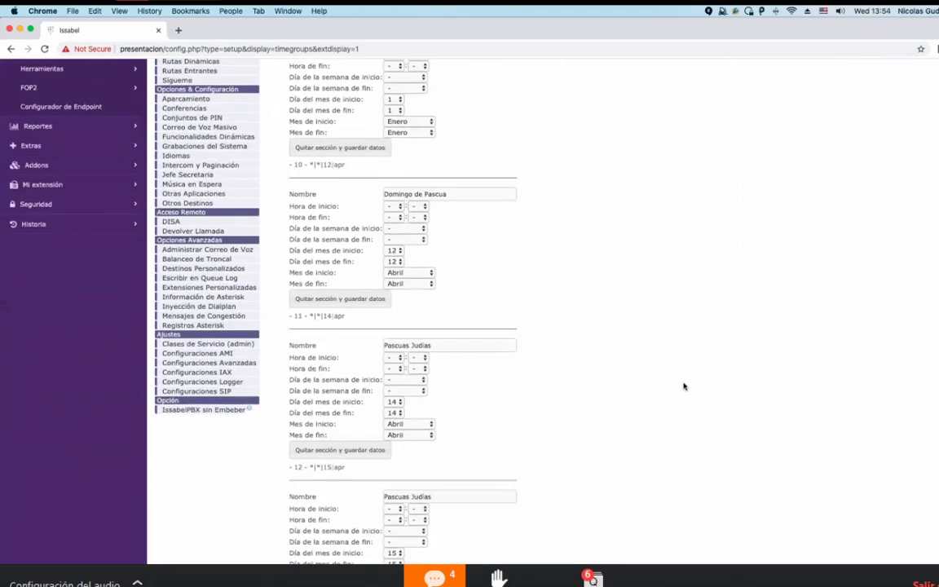
{"action": "scroll", "coordinate": [684, 386], "scroll_direction": "down", "scroll_amount": 7}
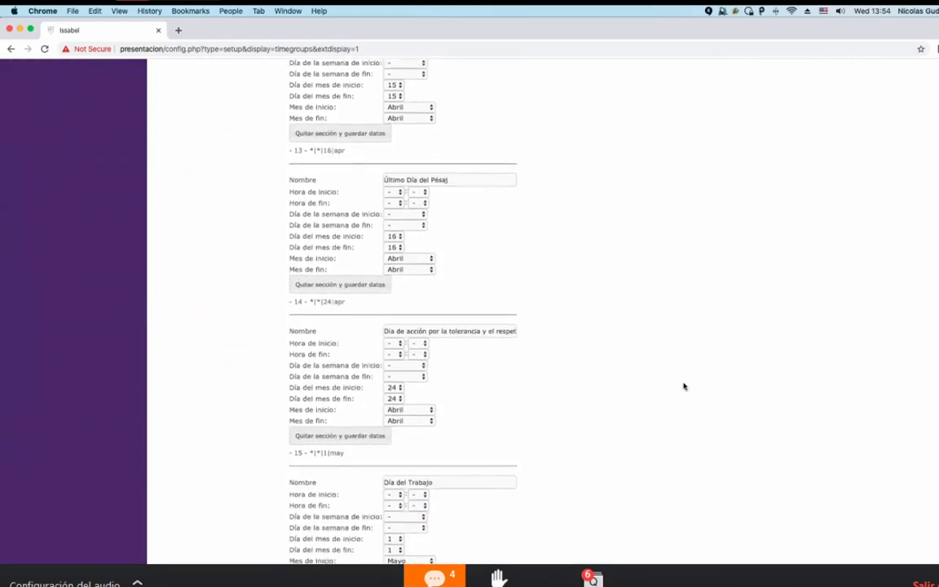
{"action": "scroll", "coordinate": [684, 387], "scroll_direction": "down", "scroll_amount": 12}
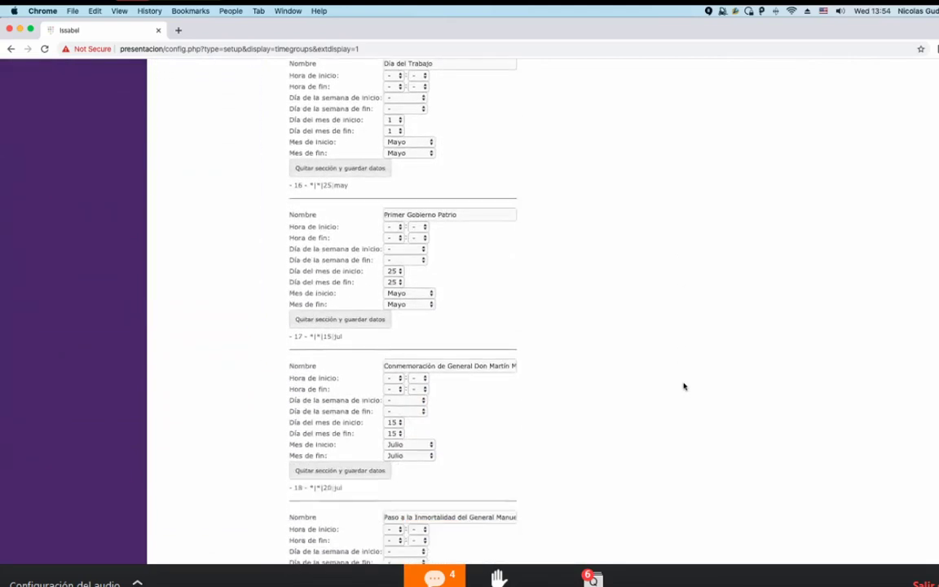
{"action": "scroll", "coordinate": [684, 387], "scroll_direction": "down", "scroll_amount": 20}
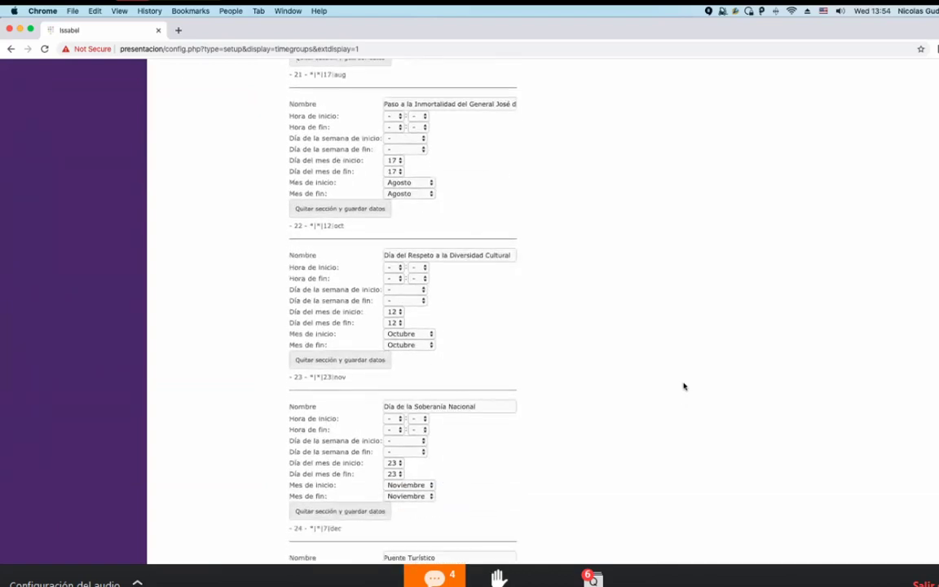
{"action": "scroll", "coordinate": [684, 387], "scroll_direction": "up", "scroll_amount": 20}
{"action": "scroll", "coordinate": [684, 387], "scroll_direction": "down", "scroll_amount": 13}
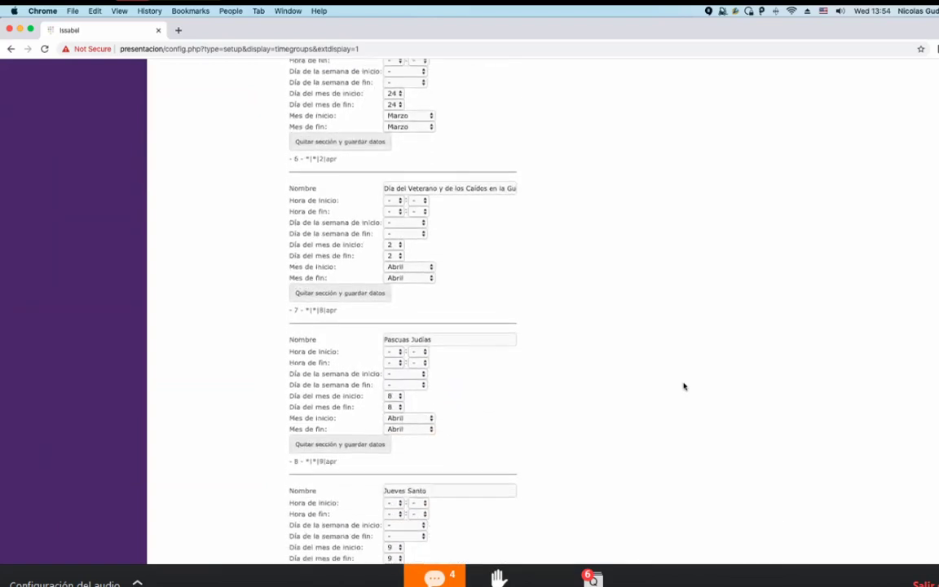
{"action": "scroll", "coordinate": [684, 387], "scroll_direction": "down", "scroll_amount": 20}
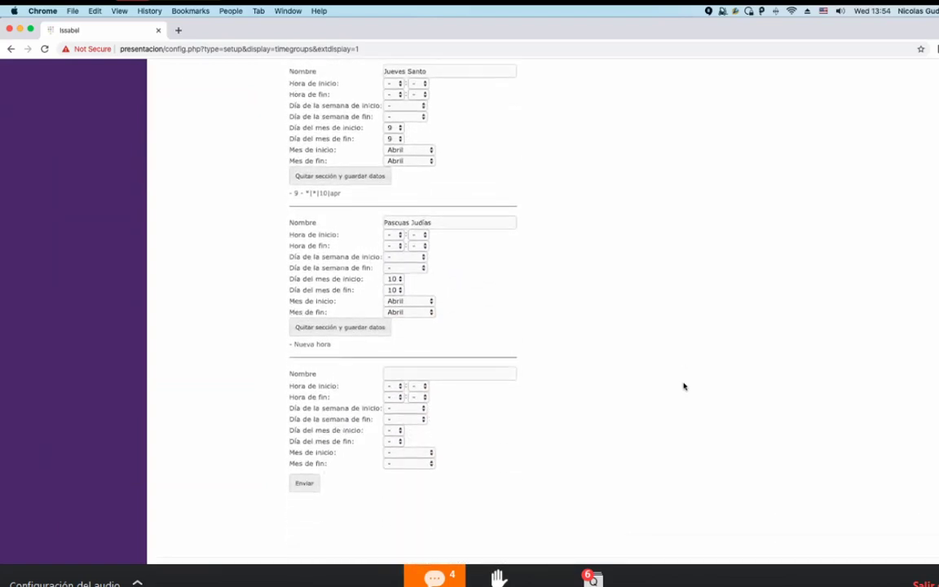
{"action": "scroll", "coordinate": [684, 386], "scroll_direction": "up", "scroll_amount": 15}
{"action": "scroll", "coordinate": [684, 386], "scroll_direction": "up", "scroll_amount": 8}
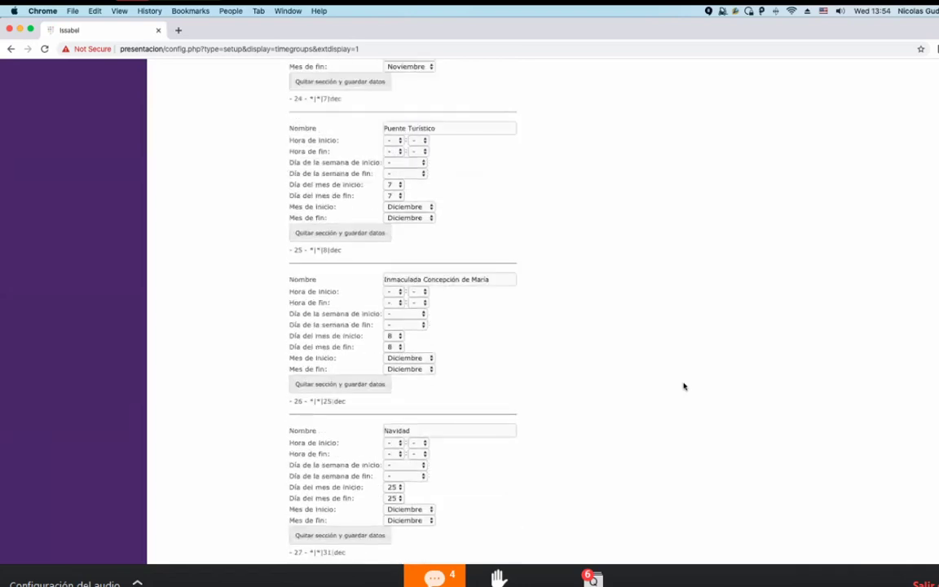
{"action": "scroll", "coordinate": [684, 386], "scroll_direction": "up", "scroll_amount": 3}
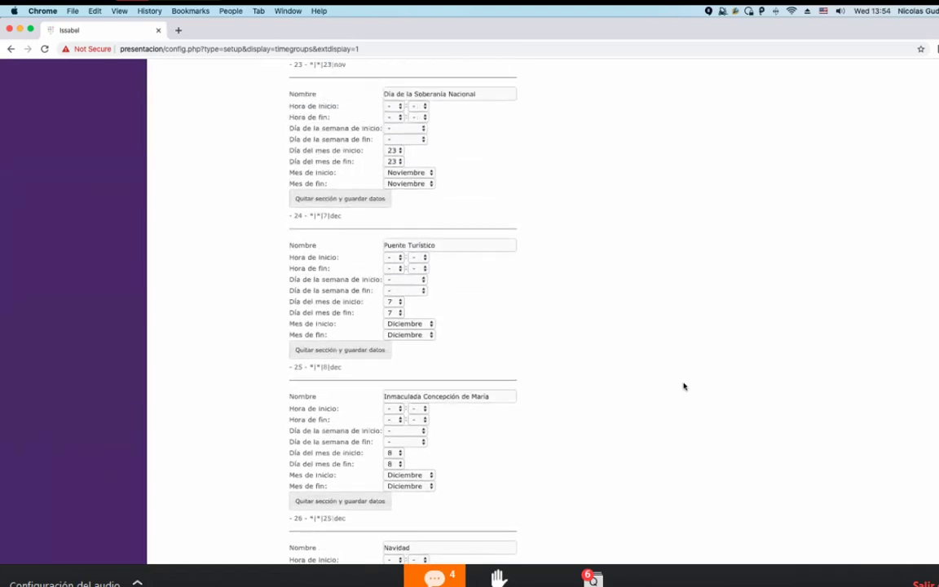
{"action": "scroll", "coordinate": [684, 387], "scroll_direction": "up", "scroll_amount": 4}
{"action": "scroll", "coordinate": [684, 386], "scroll_direction": "up", "scroll_amount": 14}
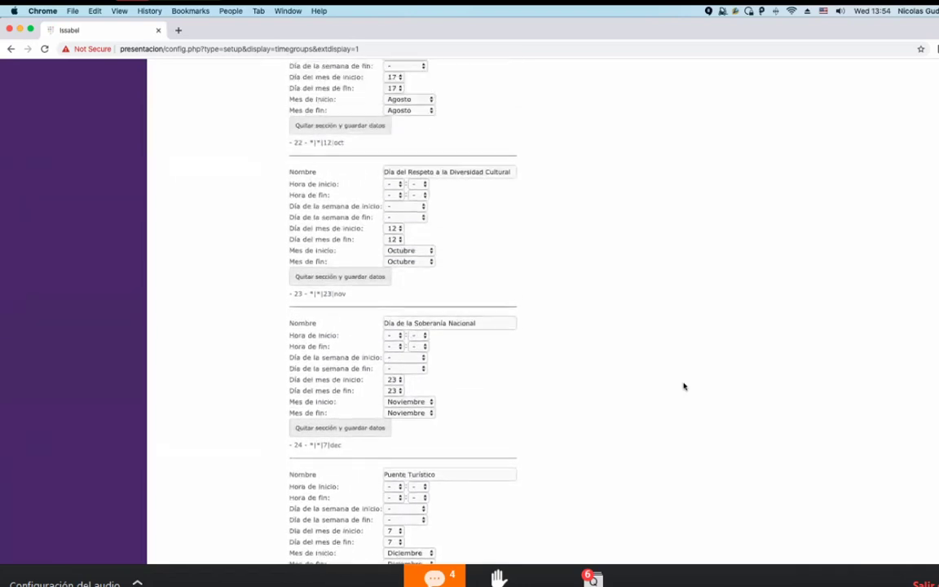
{"action": "scroll", "coordinate": [684, 386], "scroll_direction": "up", "scroll_amount": 20}
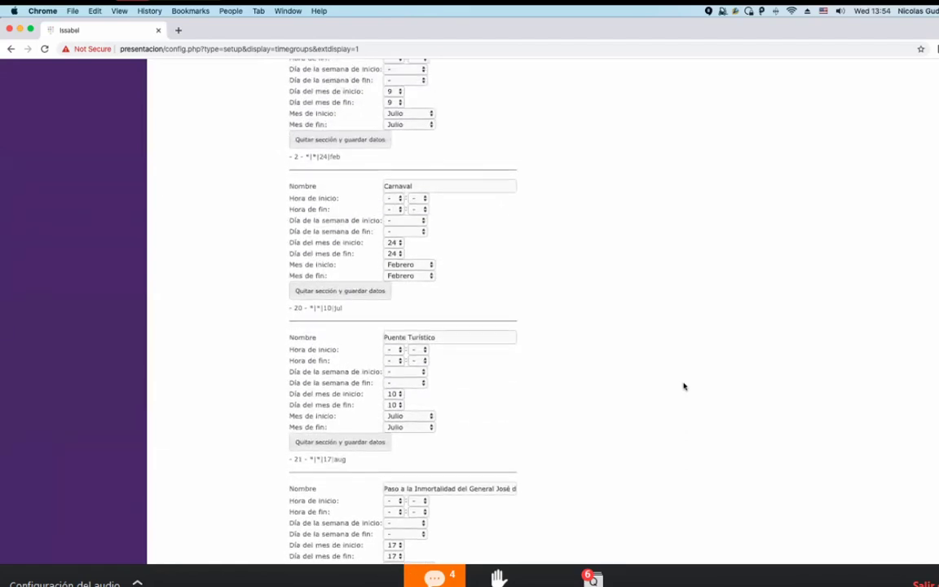
{"action": "scroll", "coordinate": [684, 387], "scroll_direction": "up", "scroll_amount": 20}
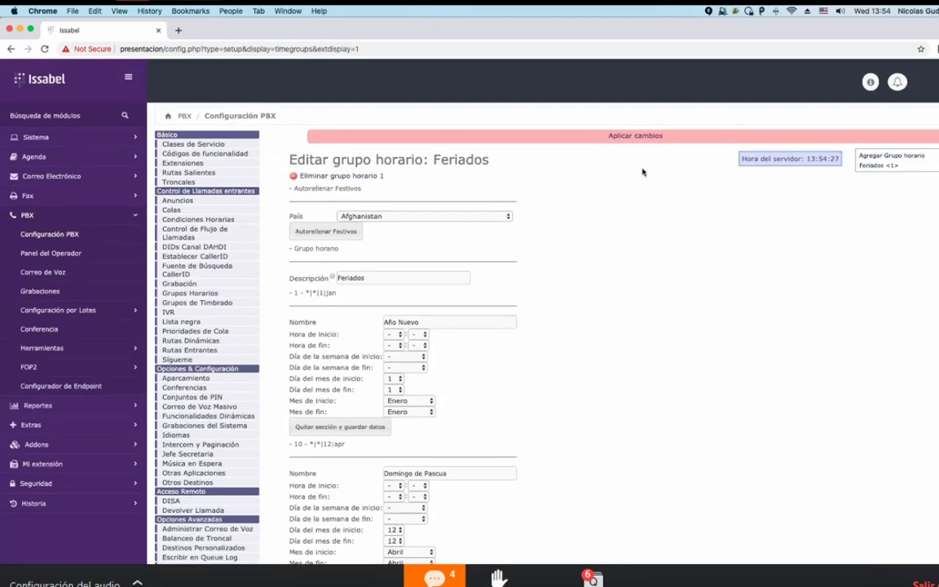
Step: Apply the pending changes via 'Aplicar cambios' and check the reloaded Feriados holiday entries
{"action": "left_click", "coordinate": [569, 133]}
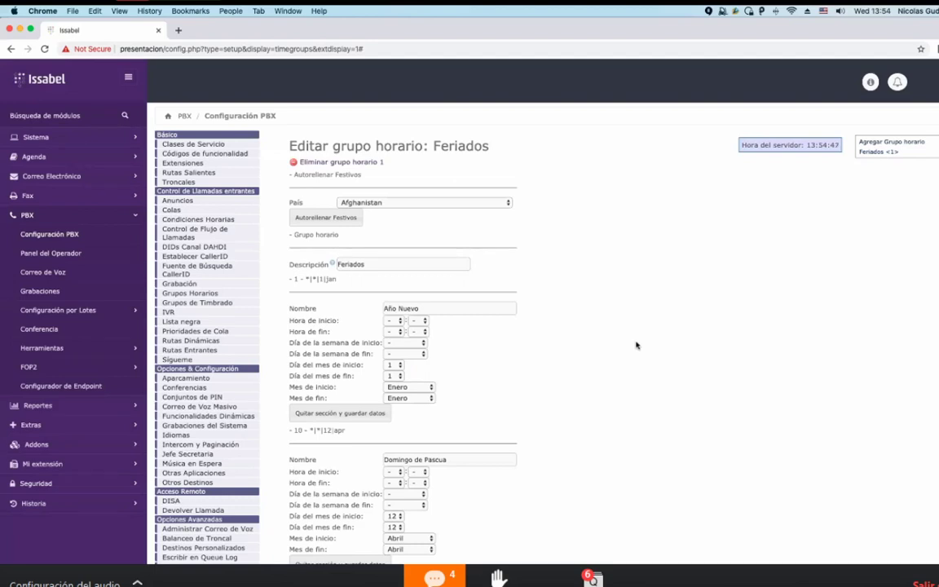
{"action": "scroll", "coordinate": [637, 345], "scroll_direction": "down", "scroll_amount": 6}
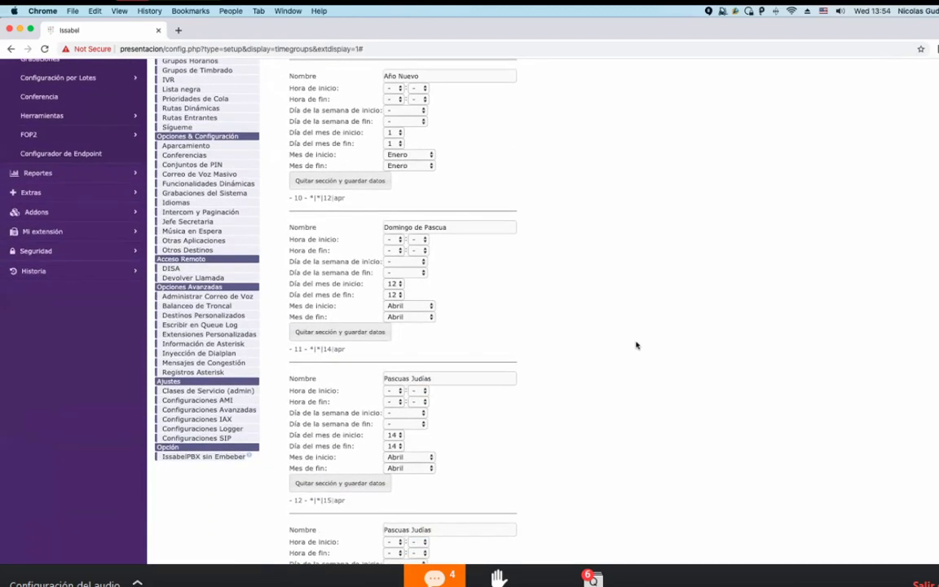
{"action": "scroll", "coordinate": [636, 346], "scroll_direction": "up", "scroll_amount": 4}
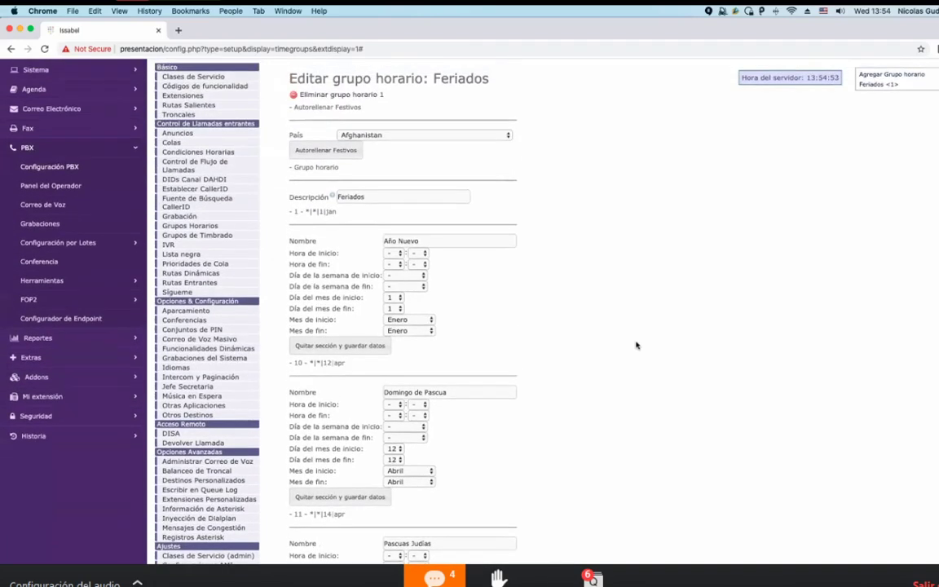
{"action": "scroll", "coordinate": [637, 346], "scroll_direction": "up", "scroll_amount": 2}
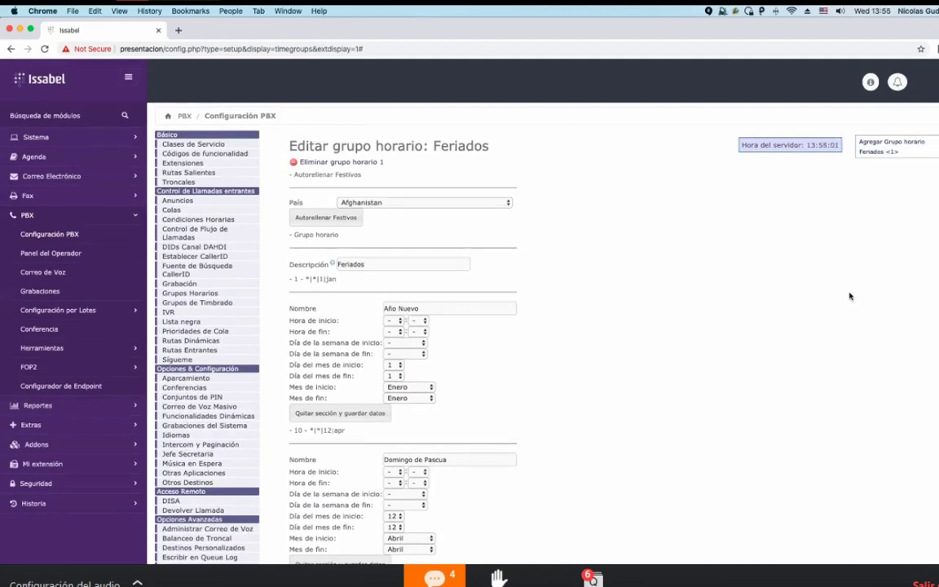
{"action": "scroll", "coordinate": [666, 411], "scroll_direction": "down", "scroll_amount": 1}
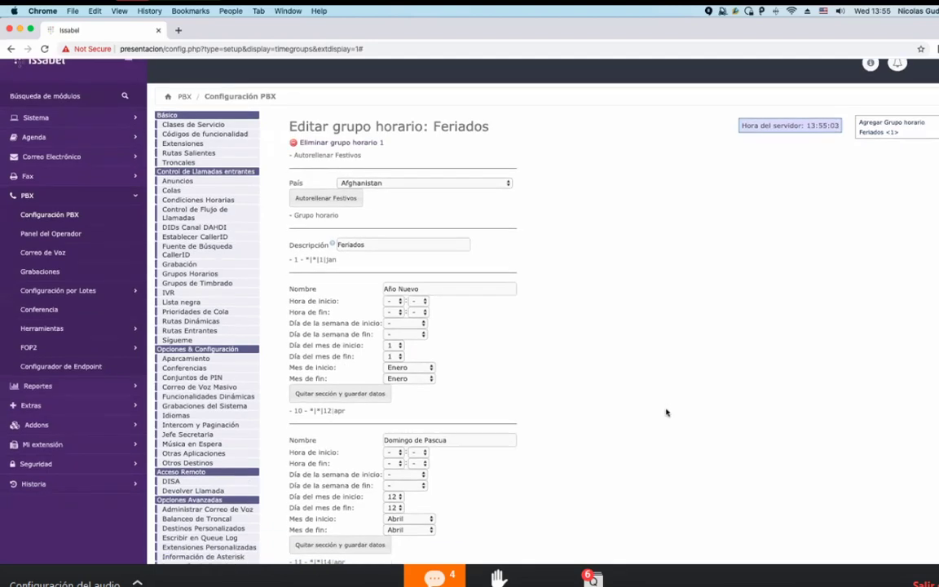
{"action": "scroll", "coordinate": [666, 412], "scroll_direction": "up", "scroll_amount": 1}
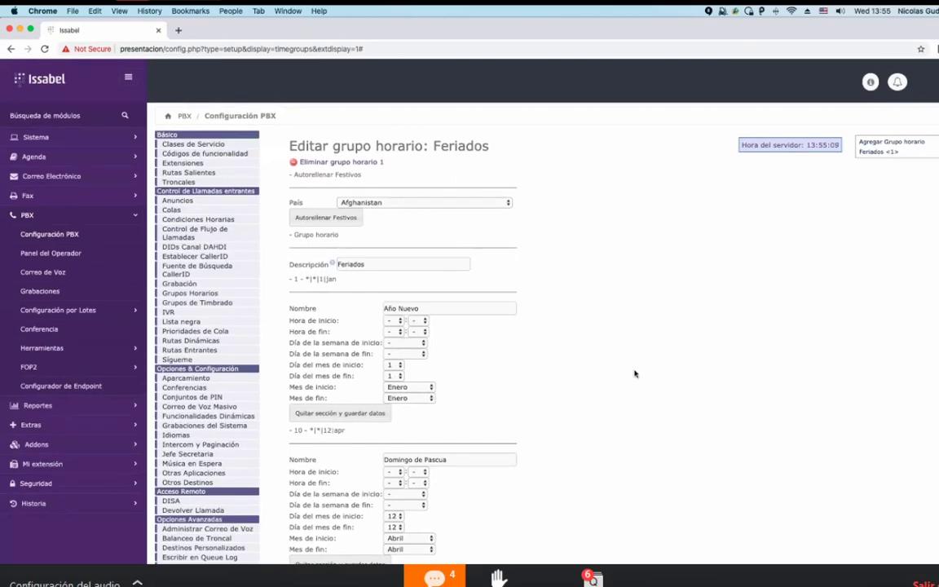
Step: Switch to the presentation desktop and advance the slideshow to the Backups slide
{"action": "key", "text": "ctrl+Right"}
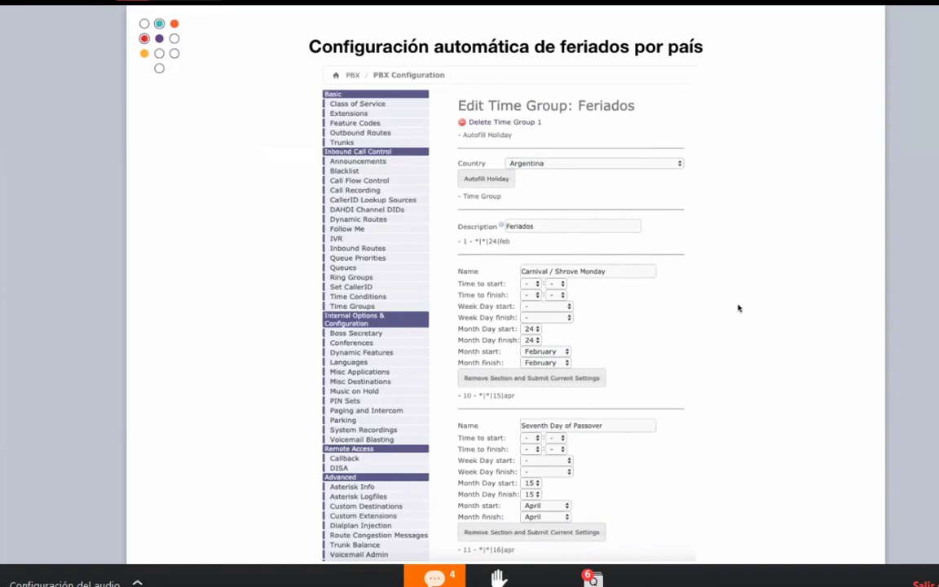
{"action": "key", "text": "Right"}
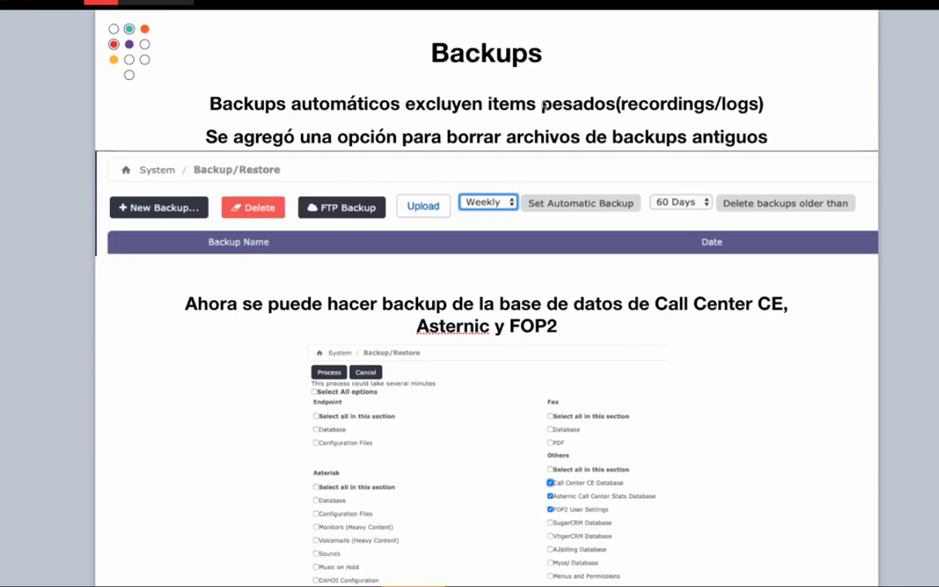
Step: Step from the Backups slide through Asterisk Logs and RBL Blacklist to 'Y más...' (CentOS 7.7.1908, Codec G729)
{"action": "left_click", "coordinate": [517, 118]}
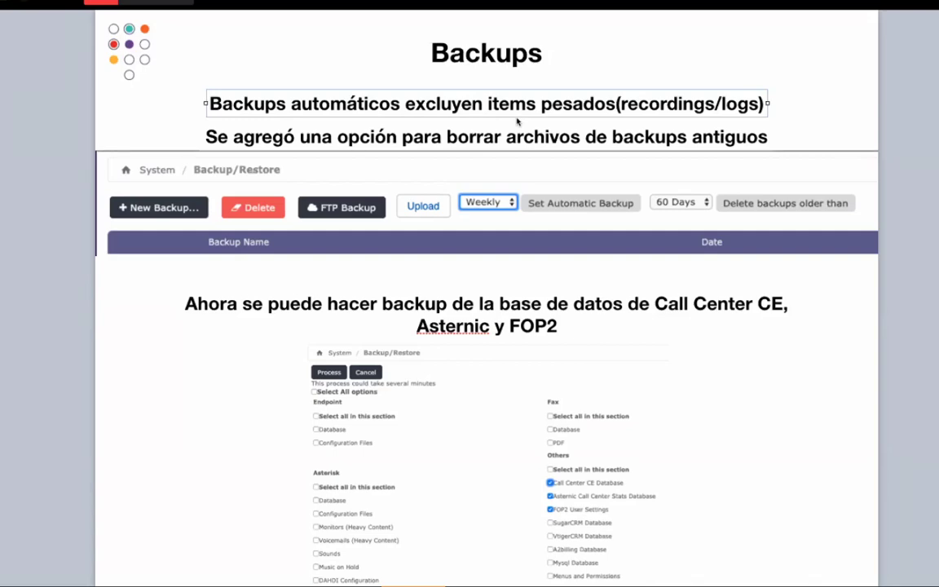
{"action": "key", "text": "Page_Down"}
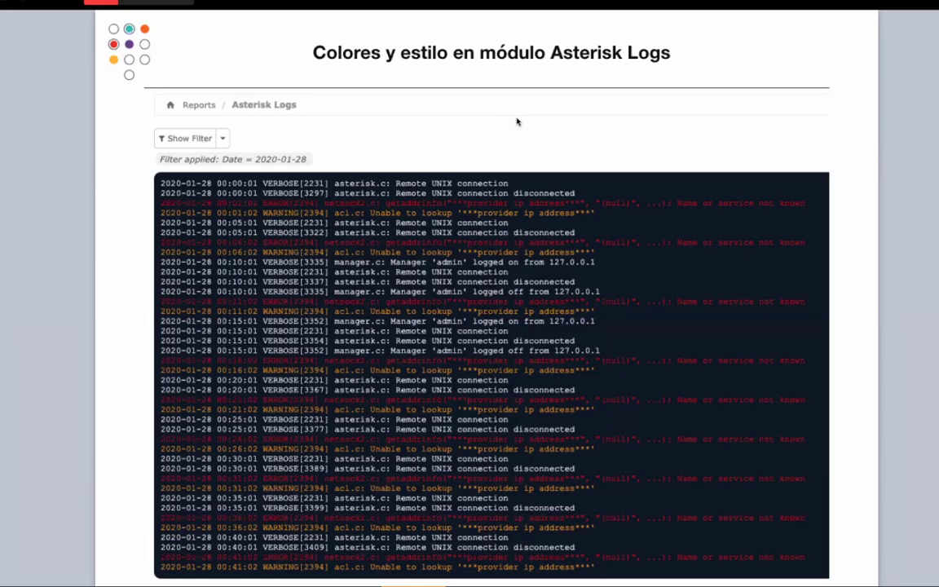
{"action": "key", "text": "Right"}
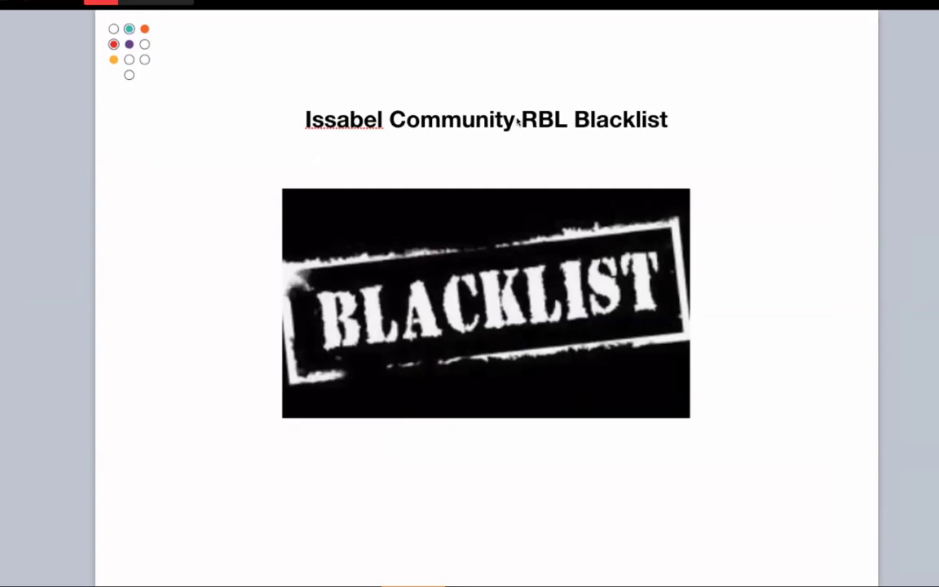
{"action": "key", "text": "Right"}
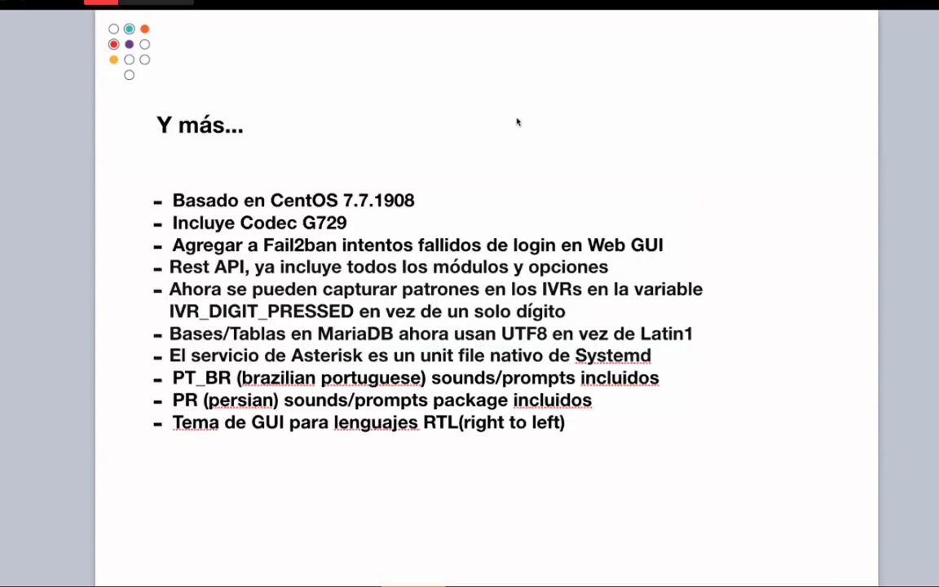
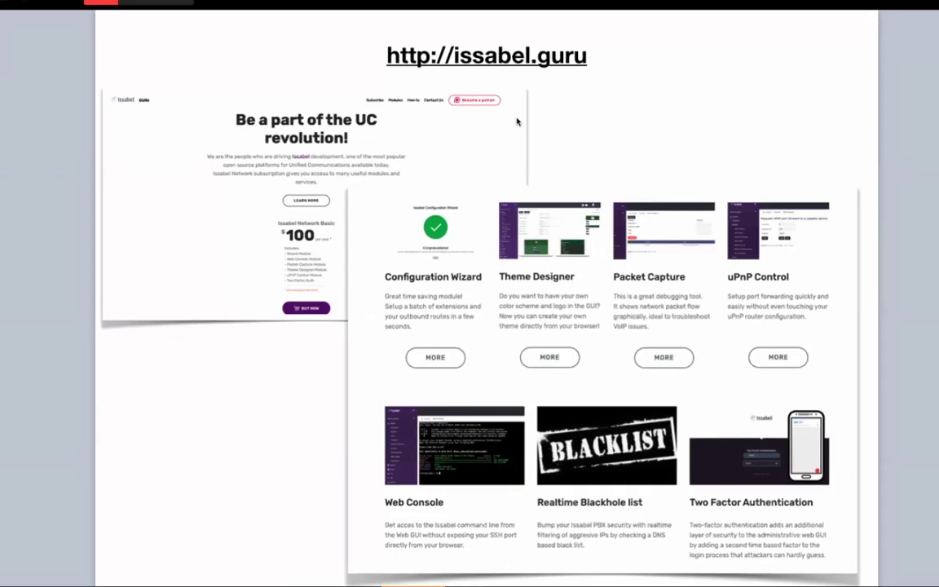
Step: Dismiss the Zoom webinar chat and bring the Issabel admin in Chrome to the front
{"action": "key", "text": "alt+h"}
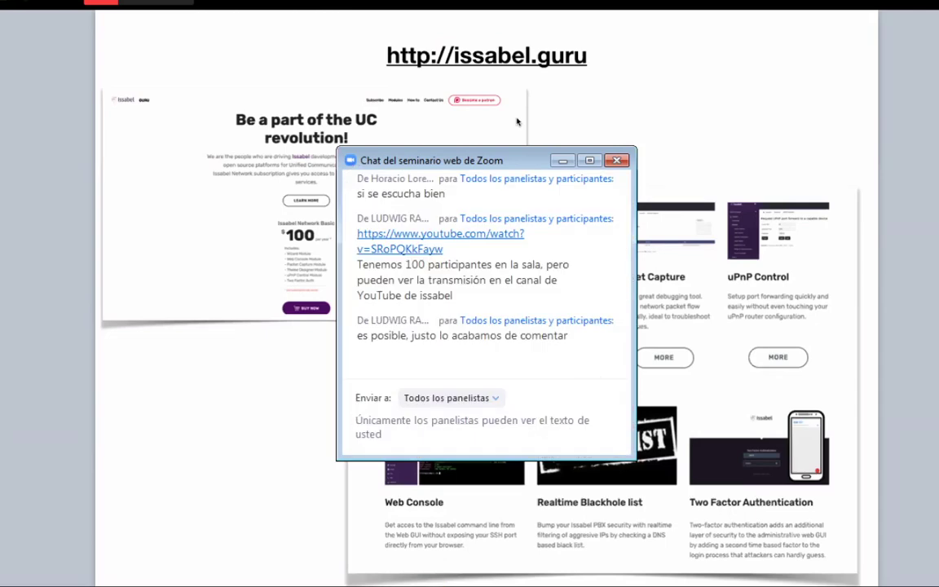
{"action": "key", "text": "alt+h"}
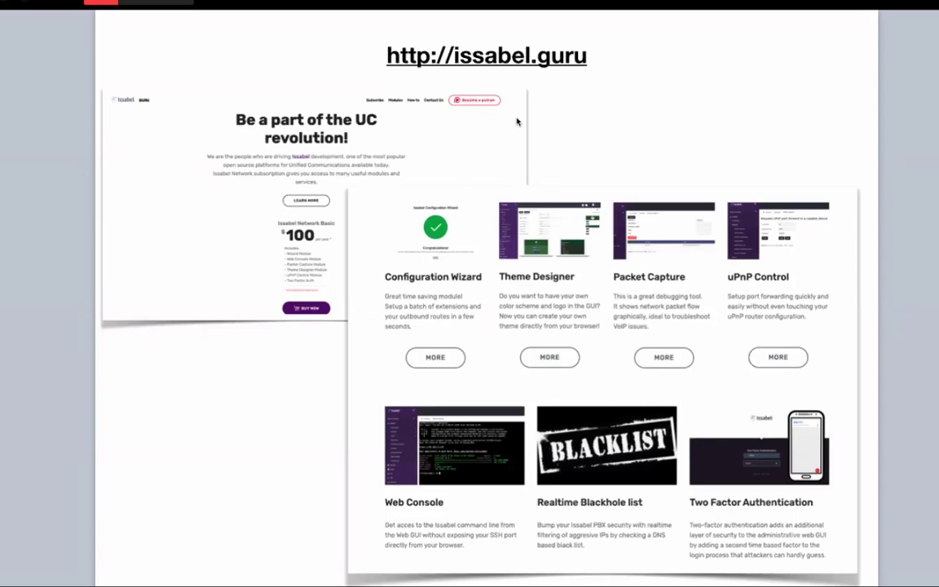
{"action": "key", "text": "super+Tab"}
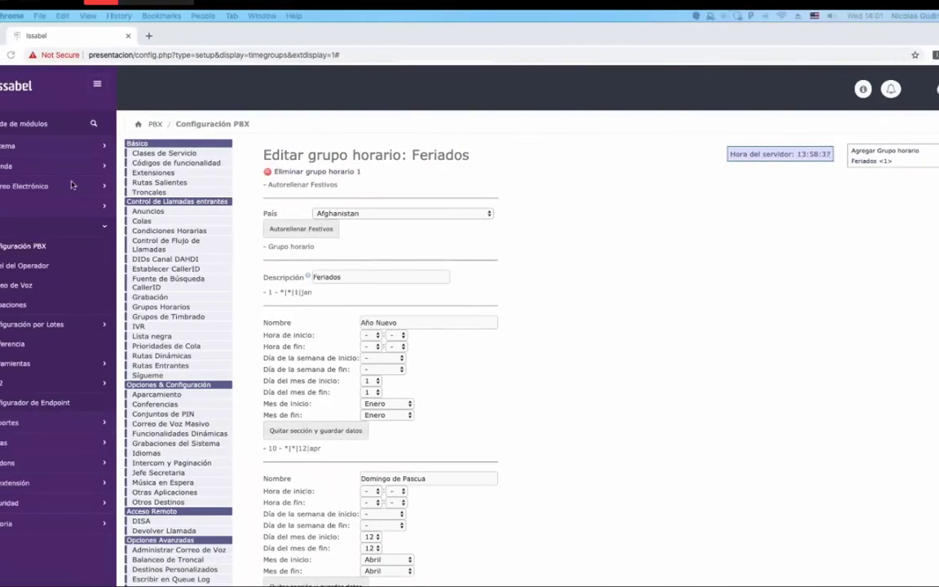
Step: Start a new theme in Sistema's Theme Designer and name it Verde
{"action": "left_click", "coordinate": [6, 147]}
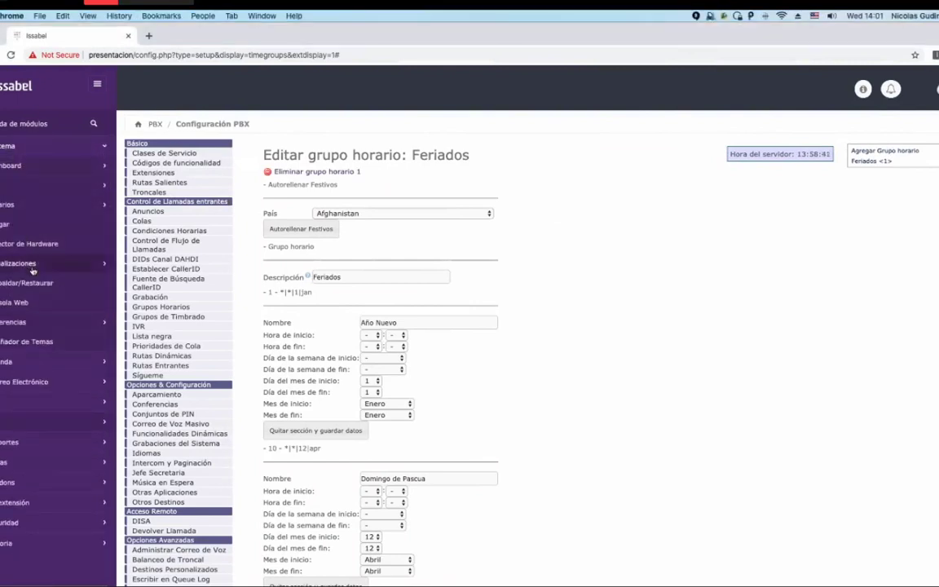
{"action": "left_click", "coordinate": [27, 341]}
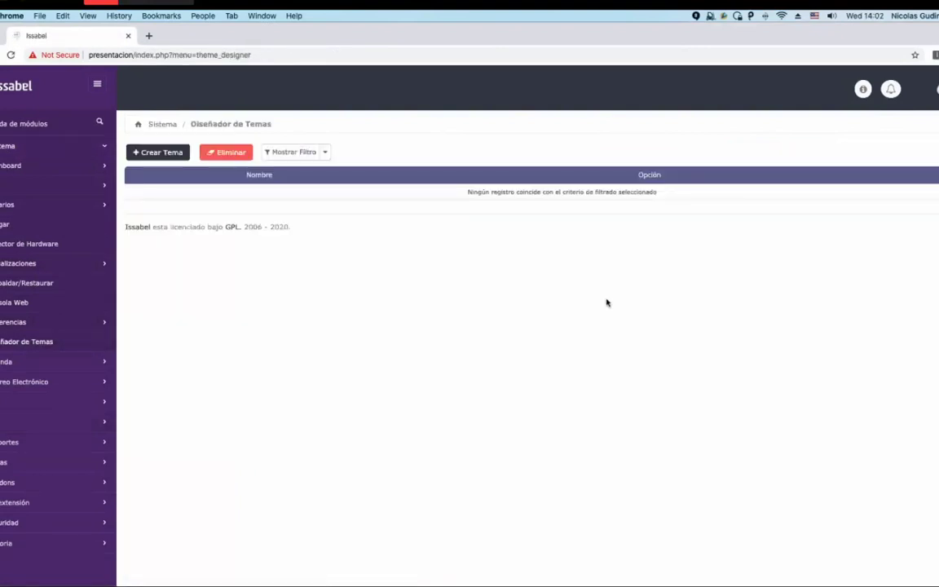
{"action": "left_click", "coordinate": [167, 156]}
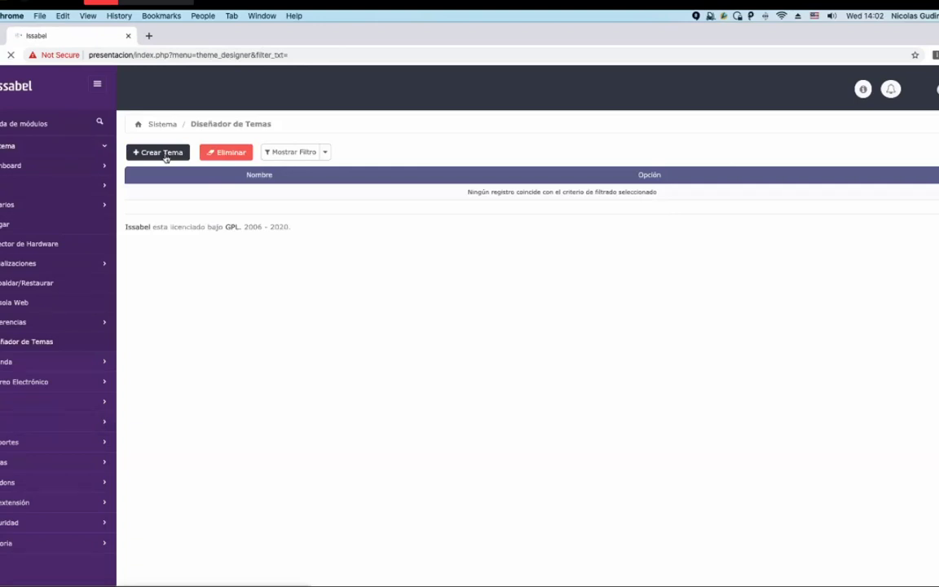
{"action": "left_click", "coordinate": [400, 163]}
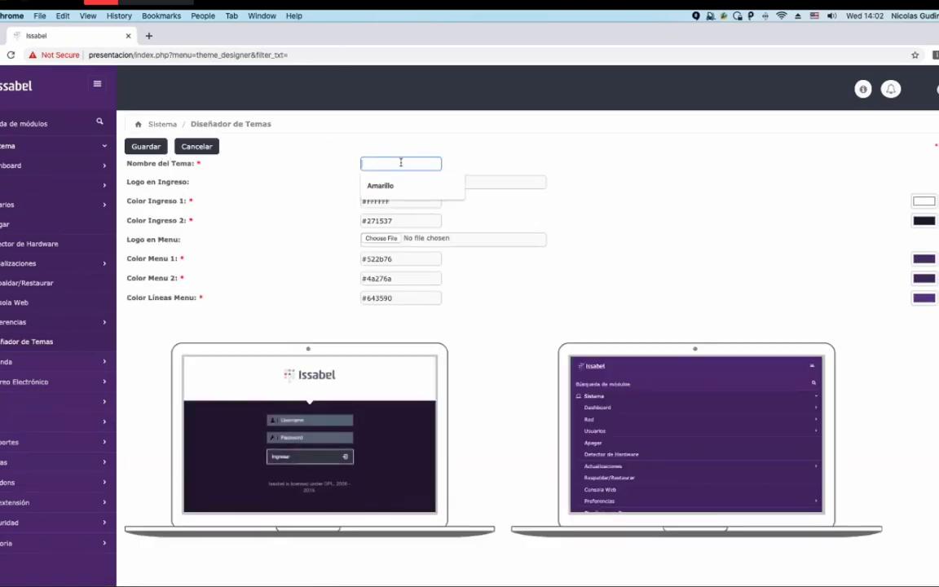
{"action": "type", "text": "Verde"}
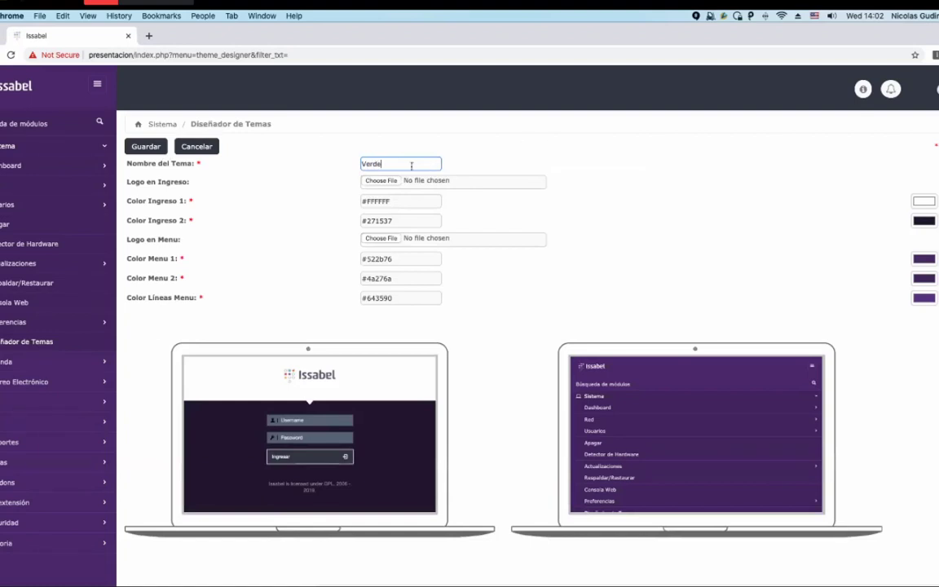
Step: Load logo_ejemplo_login.png as the login logo and logo_ejemplo_menu.png as the menu logo
{"action": "left_click", "coordinate": [381, 181]}
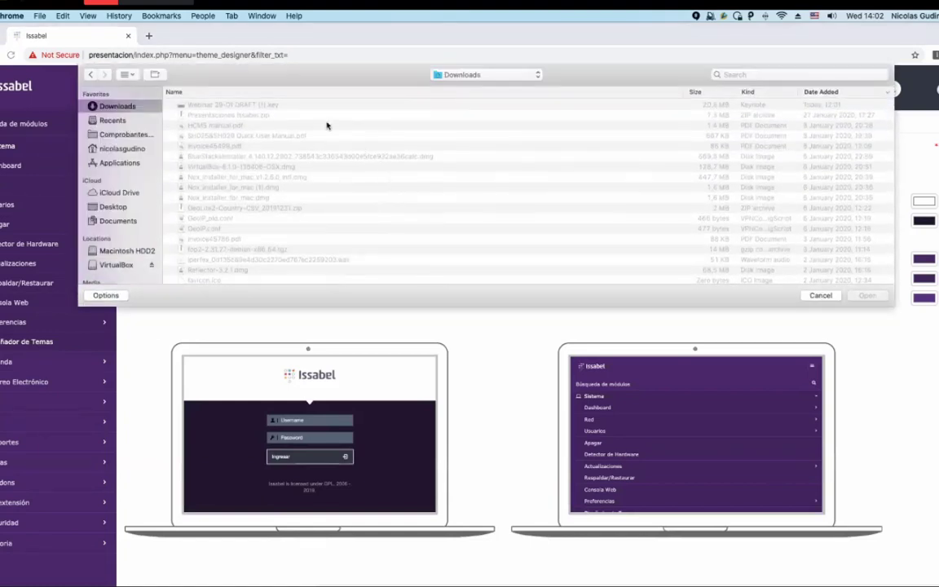
{"action": "left_click", "coordinate": [740, 75]}
{"action": "type", "text": "logo_"}
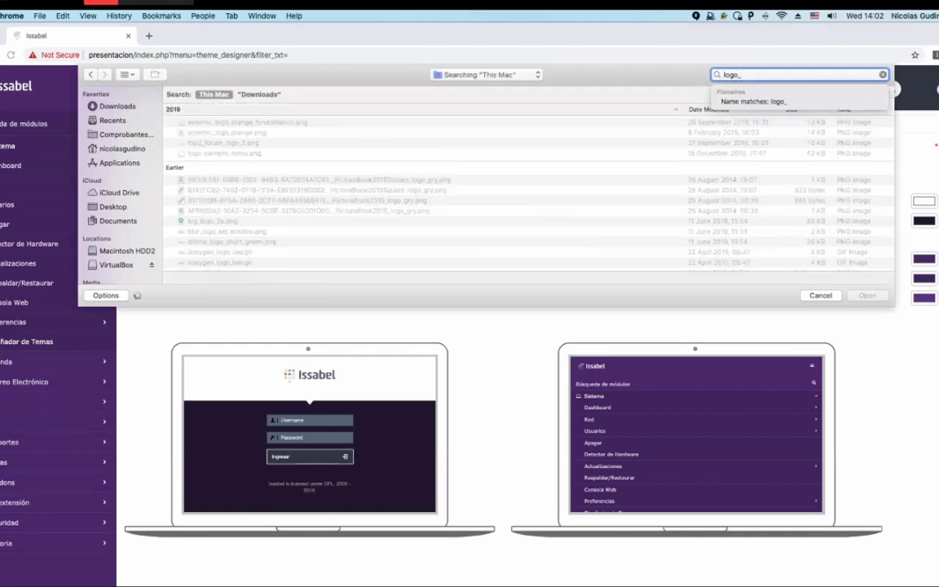
{"action": "type", "text": "e"}
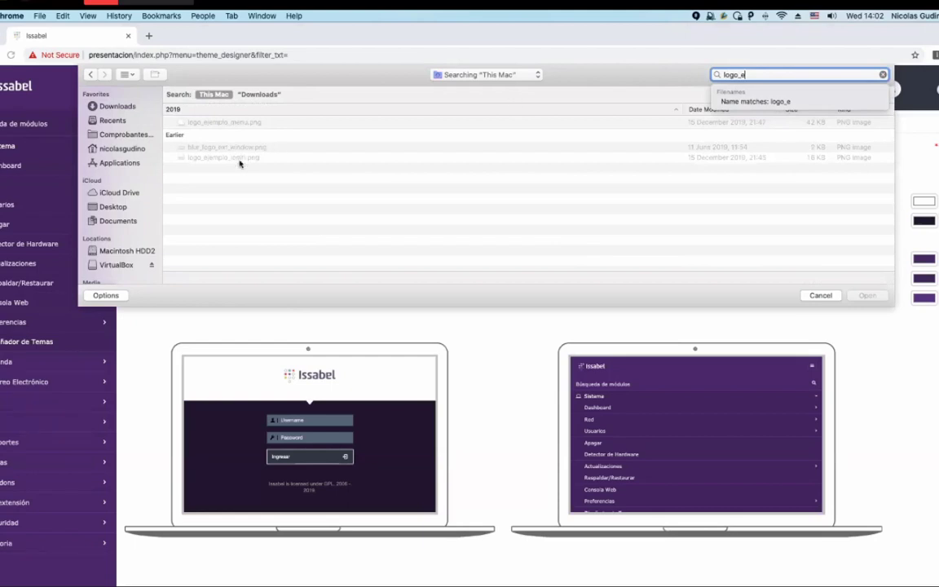
{"action": "left_click", "coordinate": [253, 159]}
{"action": "double_click", "coordinate": [253, 159]}
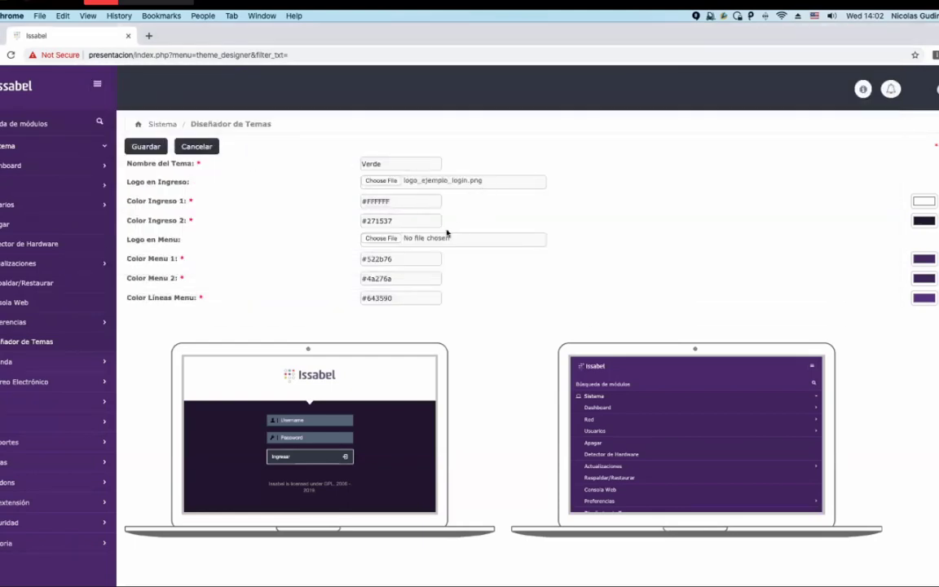
{"action": "left_click", "coordinate": [382, 239]}
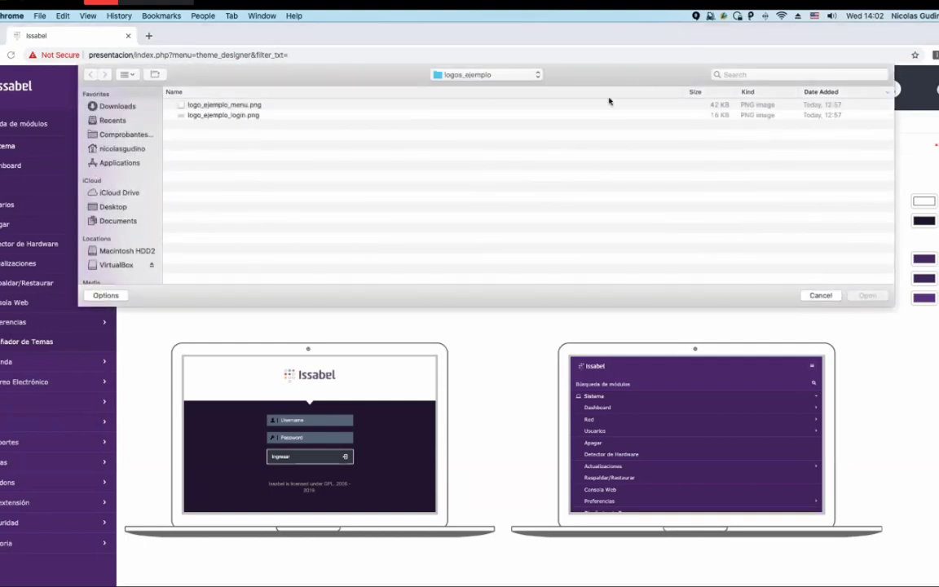
{"action": "double_click", "coordinate": [240, 99]}
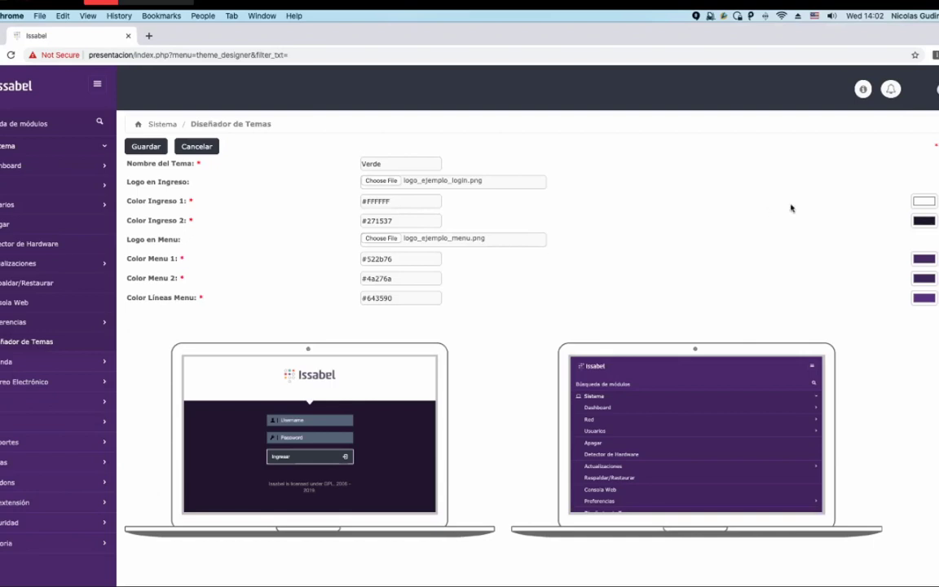
Step: Set the second login colour to light green #78cc8a and save the Verde theme
{"action": "left_click", "coordinate": [924, 221]}
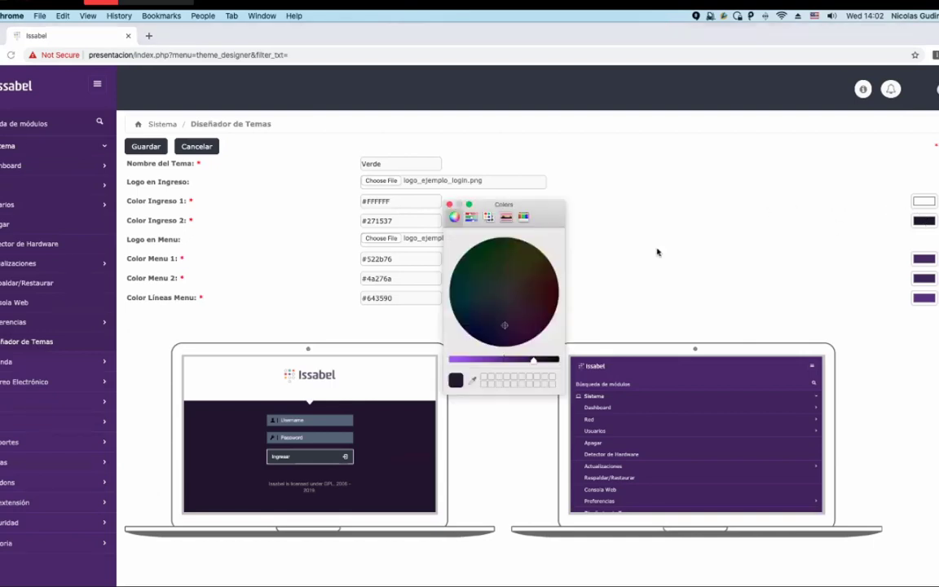
{"action": "left_click", "coordinate": [517, 280]}
{"action": "left_click", "coordinate": [477, 358]}
{"action": "left_click", "coordinate": [535, 301]}
{"action": "left_click", "coordinate": [482, 265]}
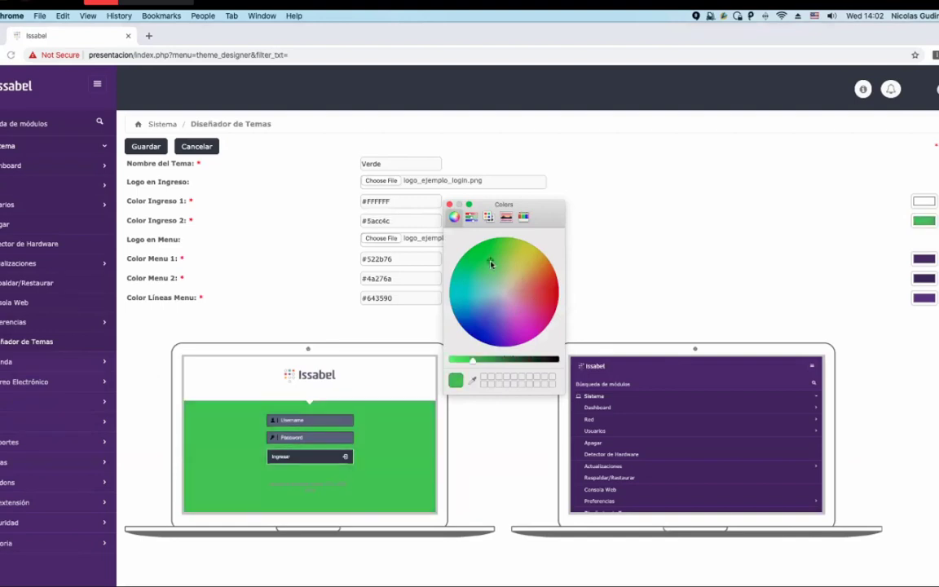
{"action": "left_click", "coordinate": [489, 275]}
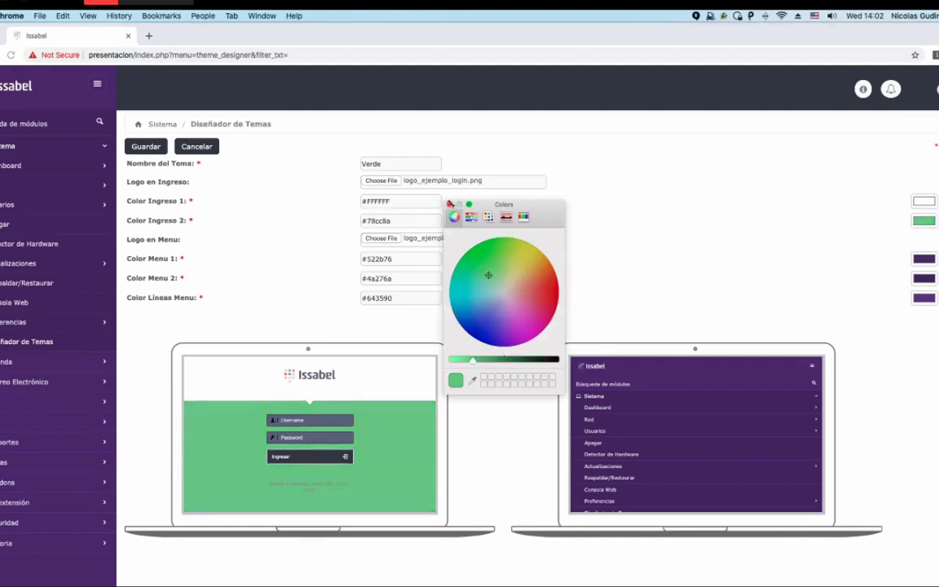
{"action": "left_click", "coordinate": [449, 205]}
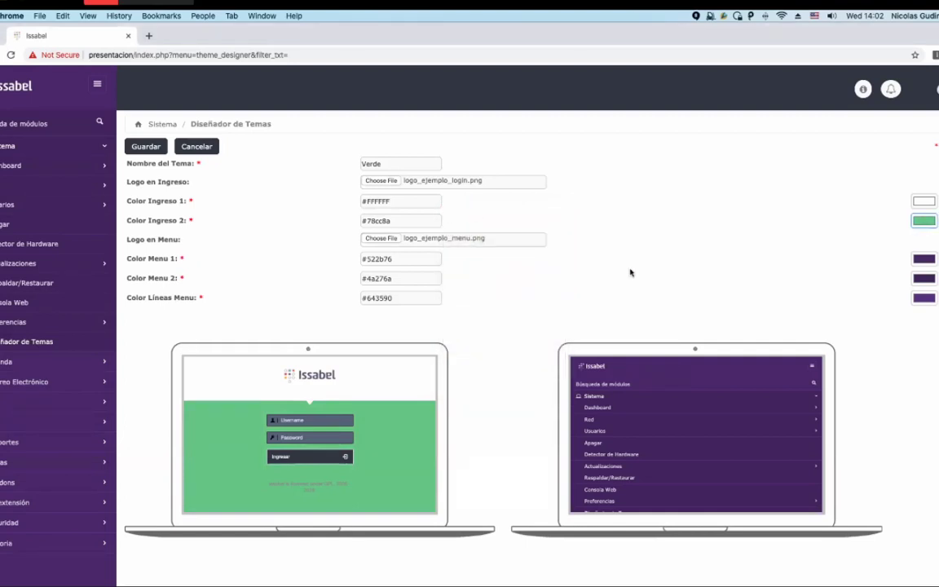
{"action": "left_click", "coordinate": [146, 146]}
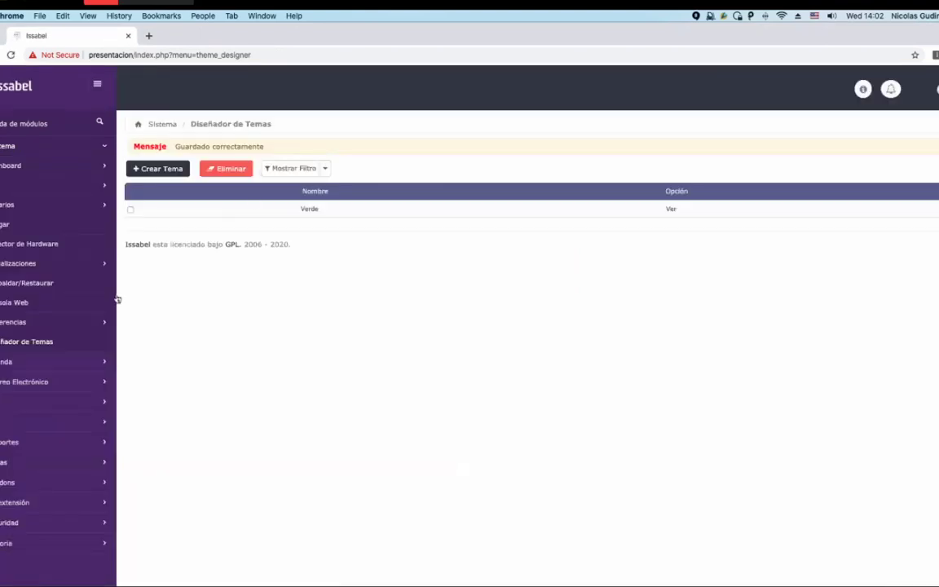
Step: Select Verde under Preferencias > Temas and save it as the system theme
{"action": "left_click", "coordinate": [8, 325]}
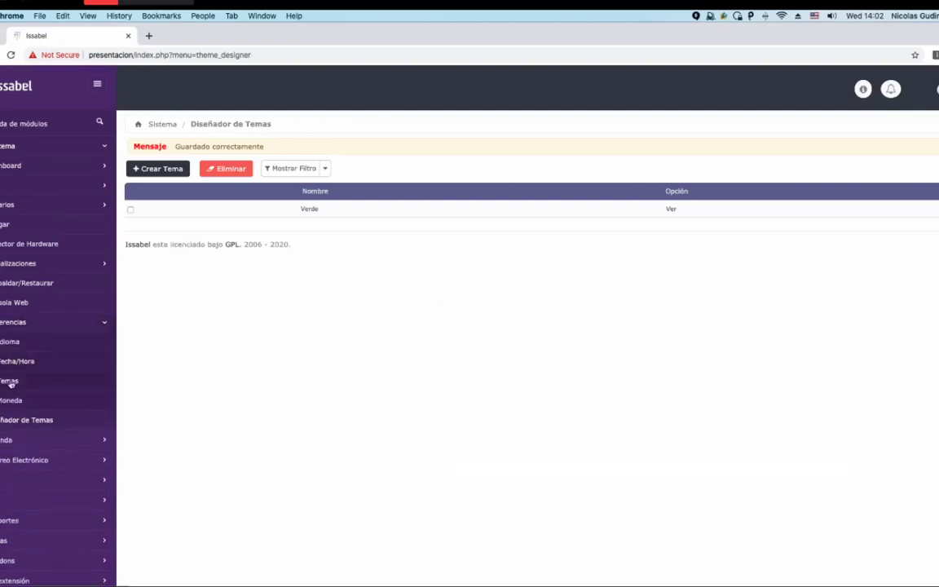
{"action": "left_click", "coordinate": [50, 381]}
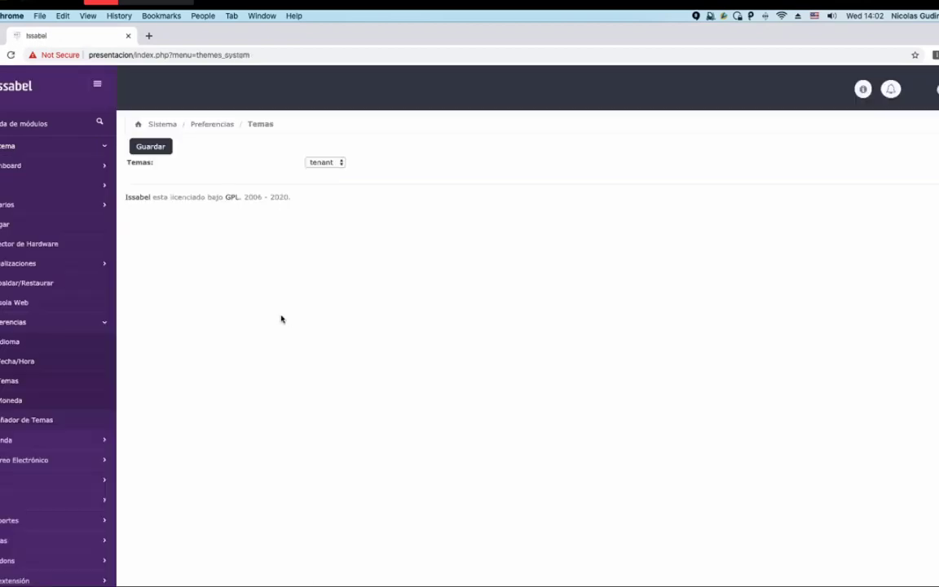
{"action": "left_click", "coordinate": [326, 162]}
{"action": "left_click", "coordinate": [320, 143]}
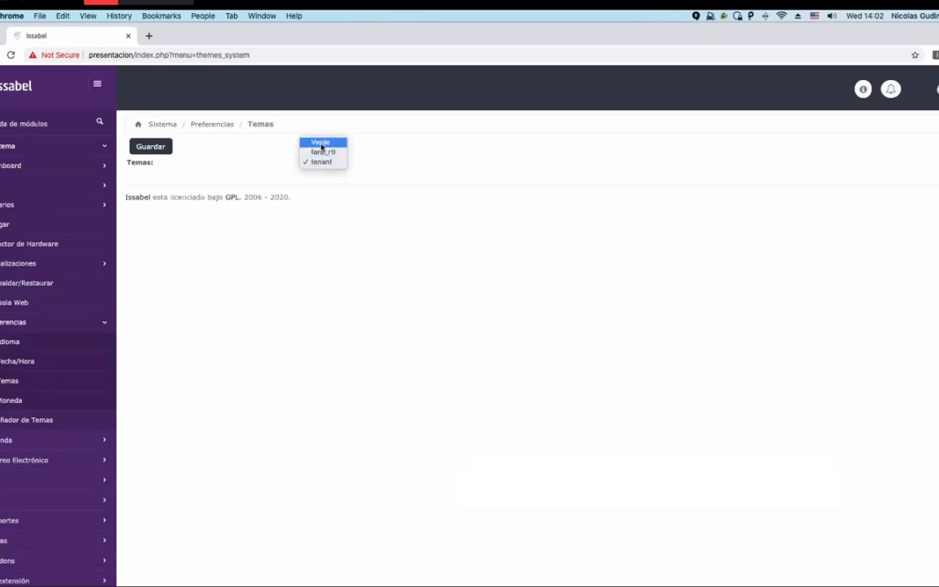
{"action": "left_click", "coordinate": [155, 155]}
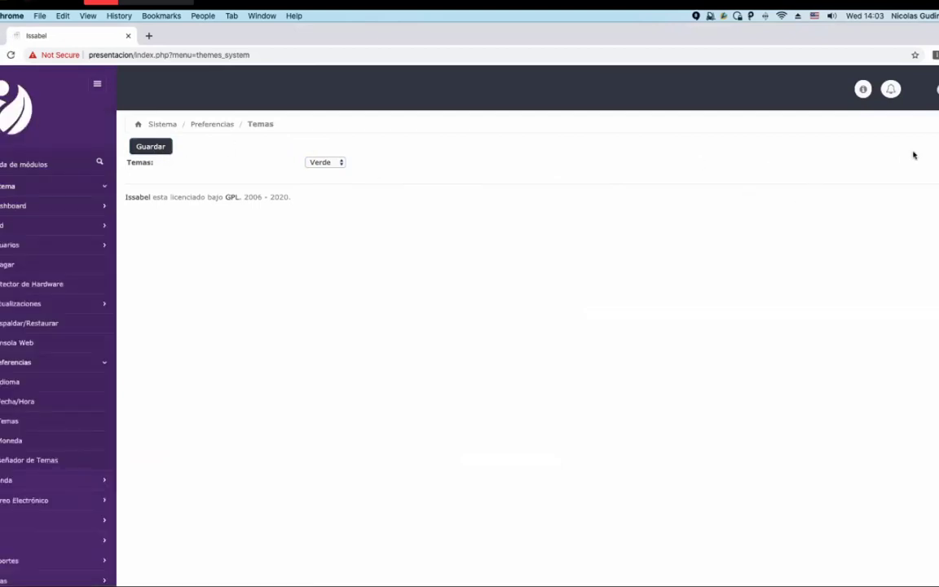
{"action": "left_click", "coordinate": [931, 92]}
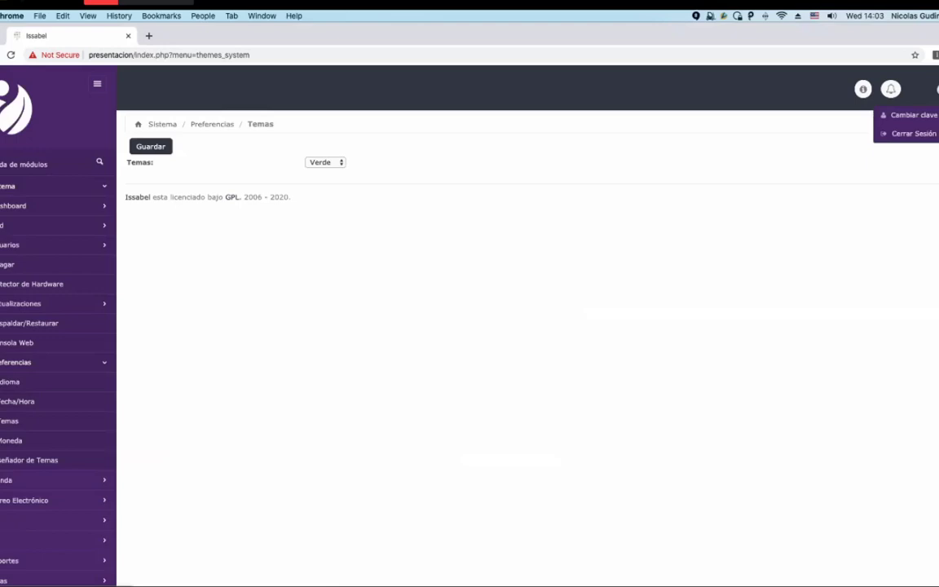
Step: Log out, then sign back in as admin with the password on the green Verde login page
{"action": "left_click", "coordinate": [911, 134]}
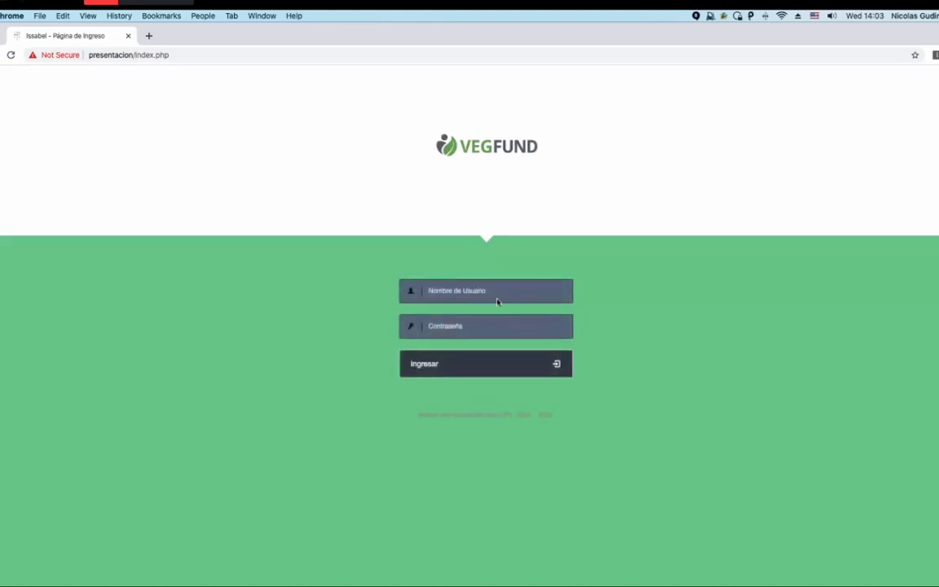
{"action": "left_click", "coordinate": [489, 292]}
{"action": "type", "text": "admin"}
{"action": "key", "text": "Tab"}
{"action": "type", "text": "*******"}
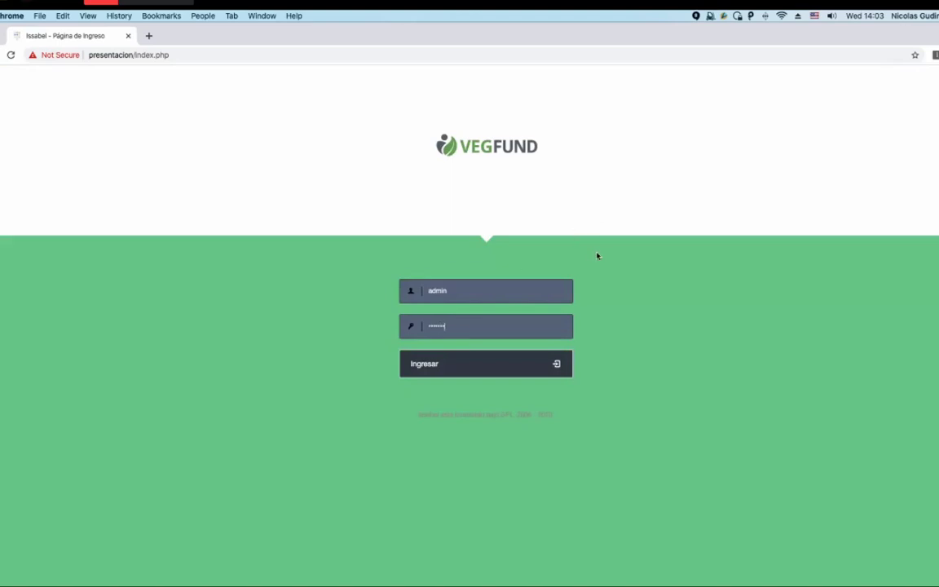
{"action": "left_click", "coordinate": [487, 375]}
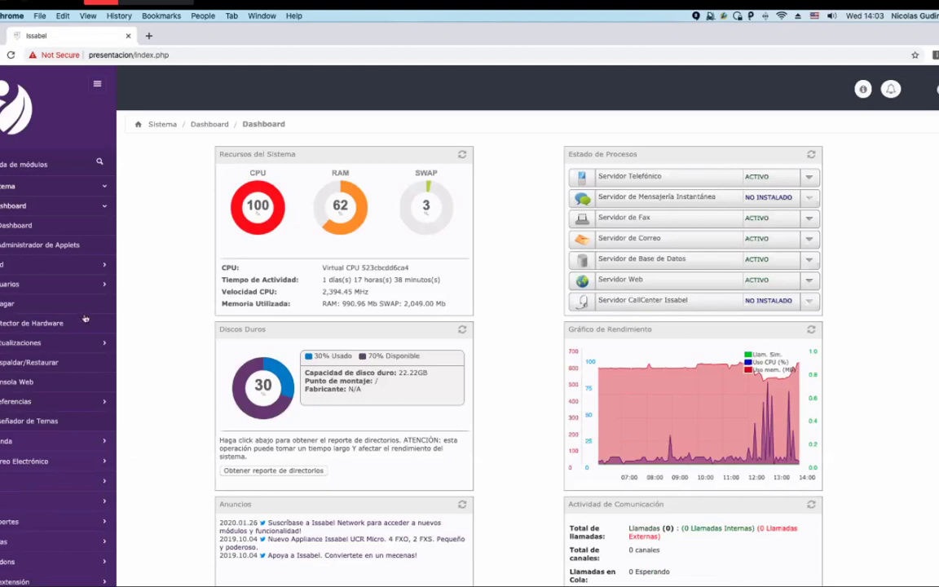
{"action": "left_click", "coordinate": [21, 403]}
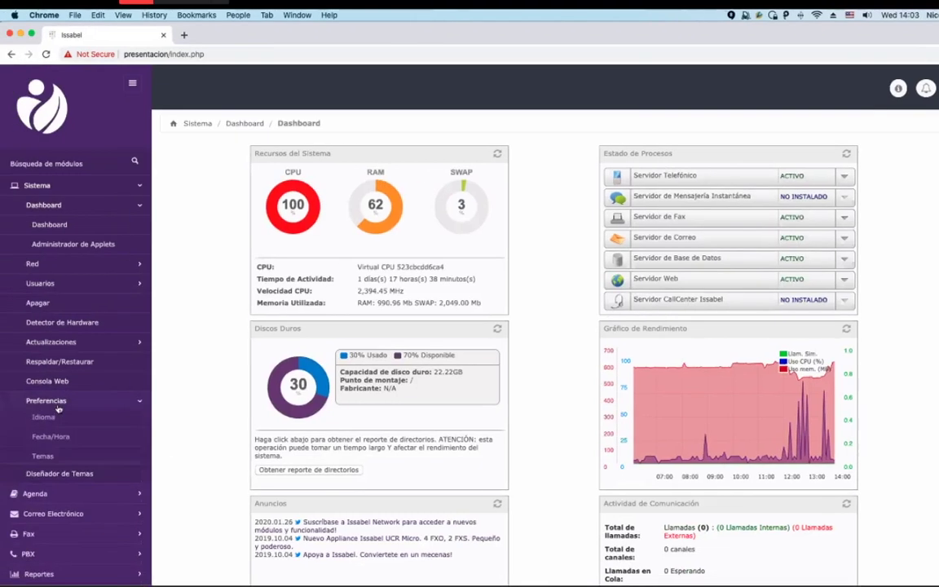
Step: Set the Temas preference back to tenant and save it
{"action": "left_click", "coordinate": [43, 458]}
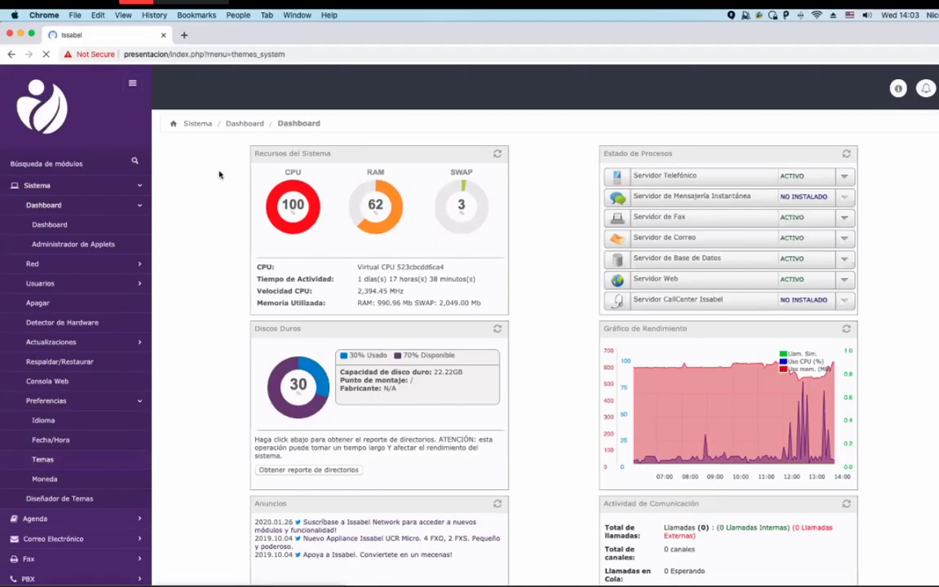
{"action": "left_click", "coordinate": [359, 162]}
{"action": "left_click", "coordinate": [359, 182]}
{"action": "left_click", "coordinate": [192, 147]}
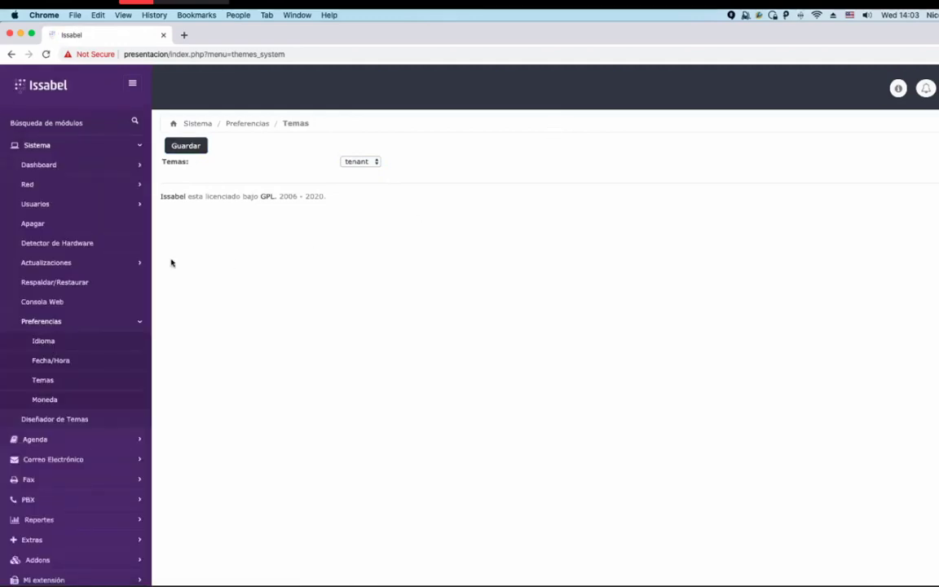
{"action": "left_click", "coordinate": [41, 326]}
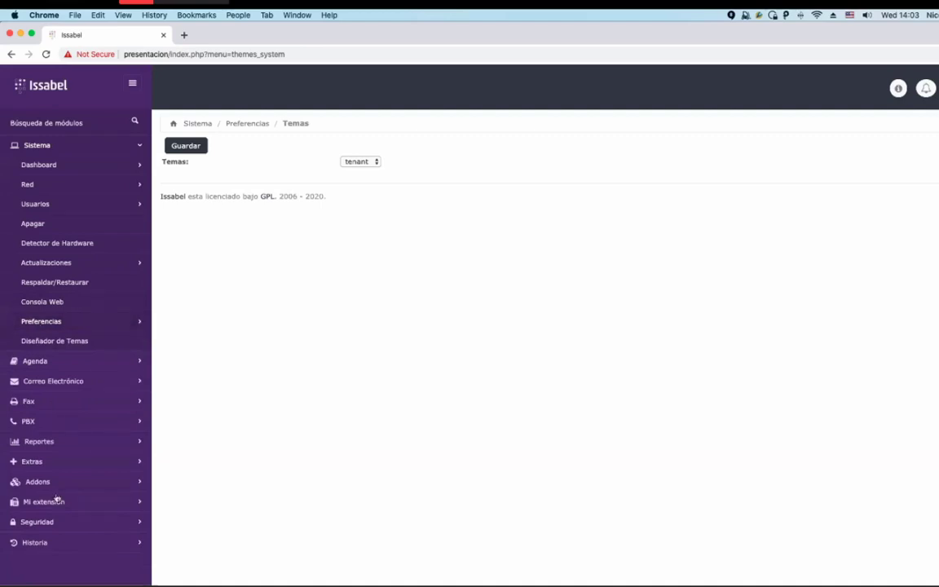
{"action": "left_click", "coordinate": [39, 522]}
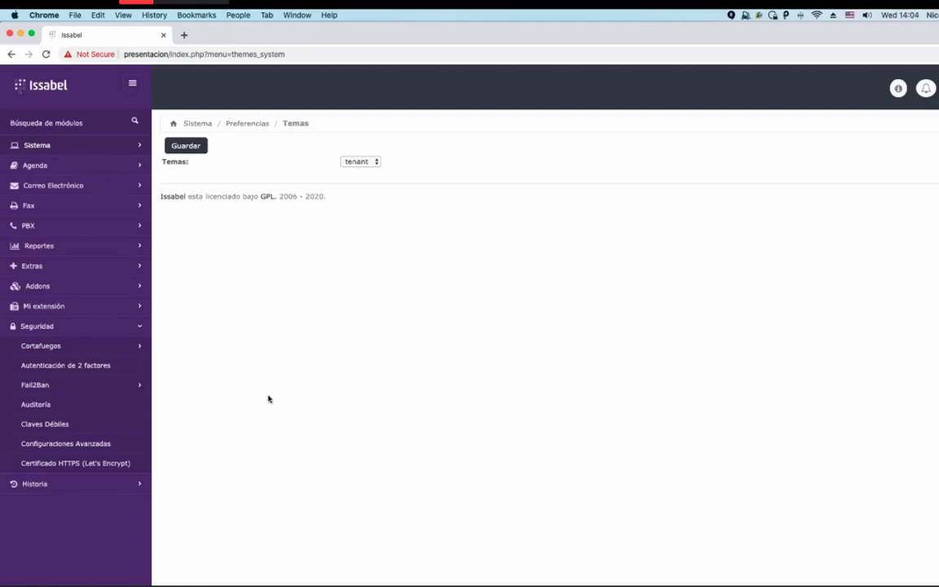
Step: Open the two-factor setup page and start a Google Authenticator key entry named Issabel
{"action": "left_click", "coordinate": [77, 366]}
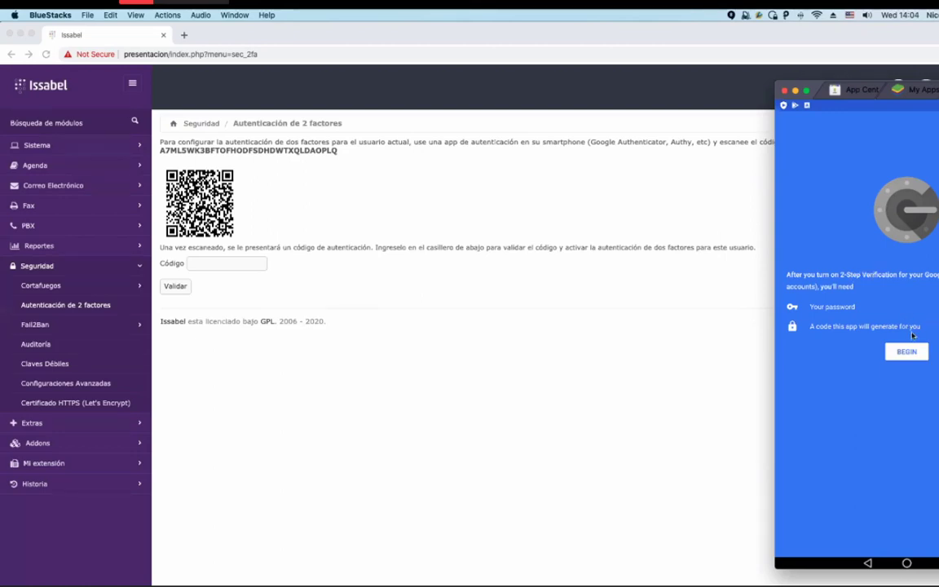
{"action": "left_click", "coordinate": [906, 352]}
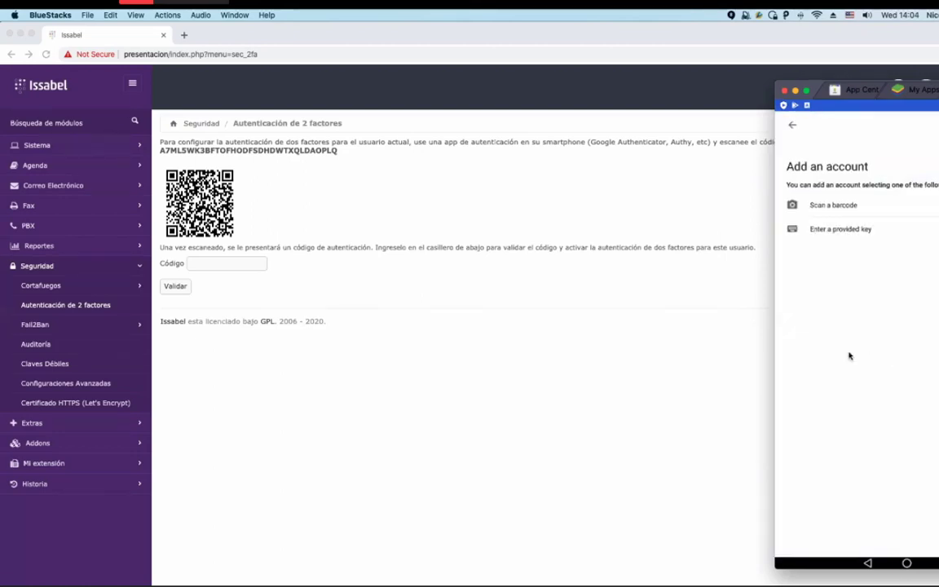
{"action": "left_click", "coordinate": [840, 231]}
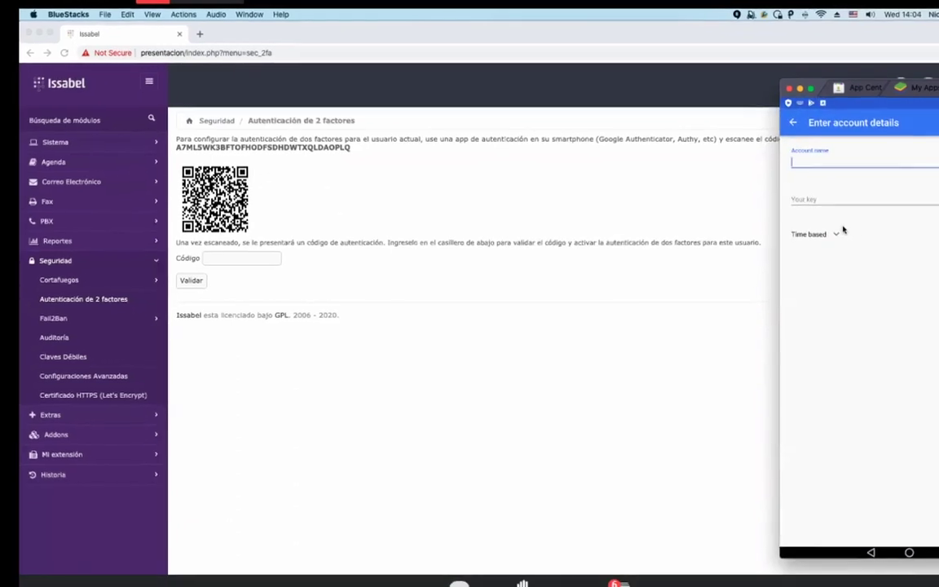
{"action": "type", "text": "Issabel"}
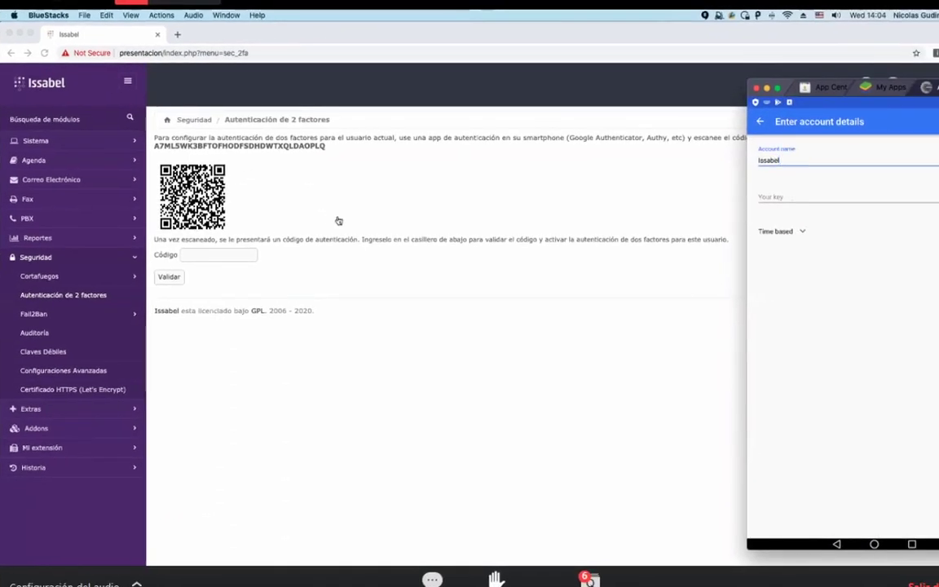
Step: Copy the secret key from the setup page into the authenticator and add the Issabel account
{"action": "left_click", "coordinate": [230, 151]}
{"action": "triple_click", "coordinate": [232, 146]}
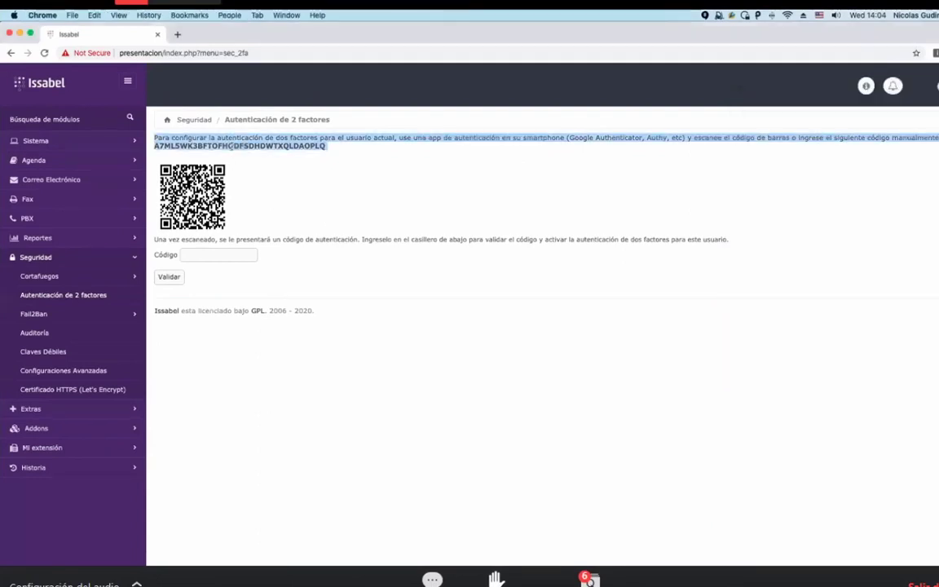
{"action": "double_click", "coordinate": [219, 146]}
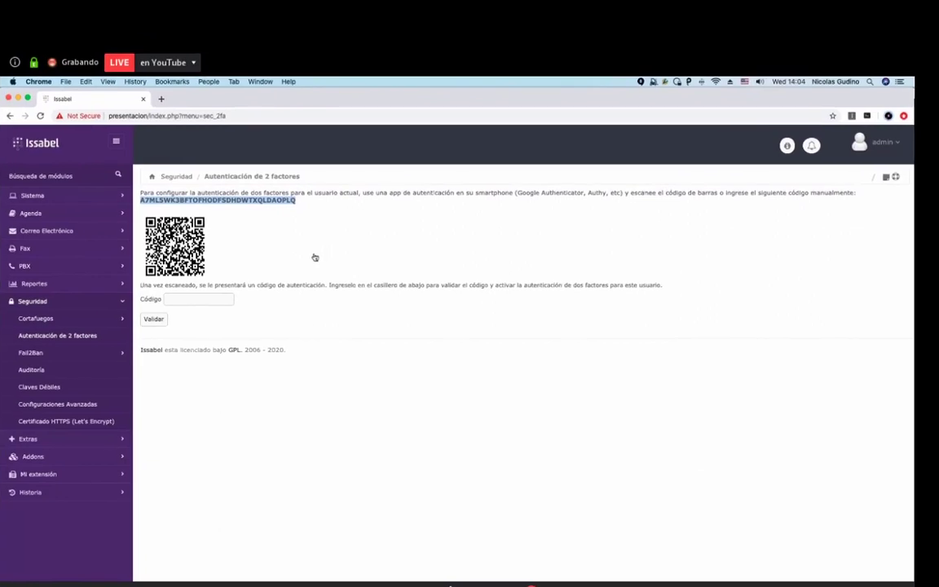
{"action": "key", "text": "super+Tab"}
{"action": "left_click", "coordinate": [709, 246]}
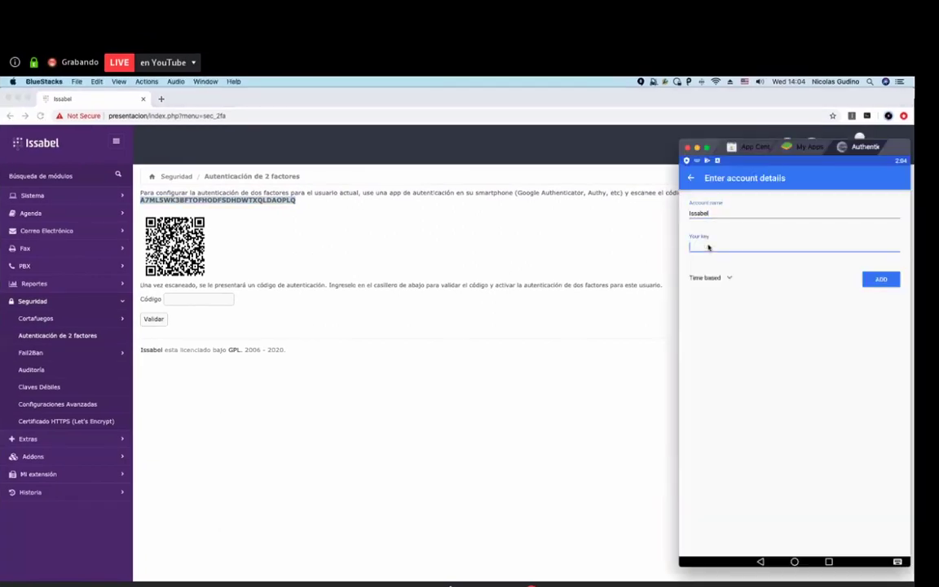
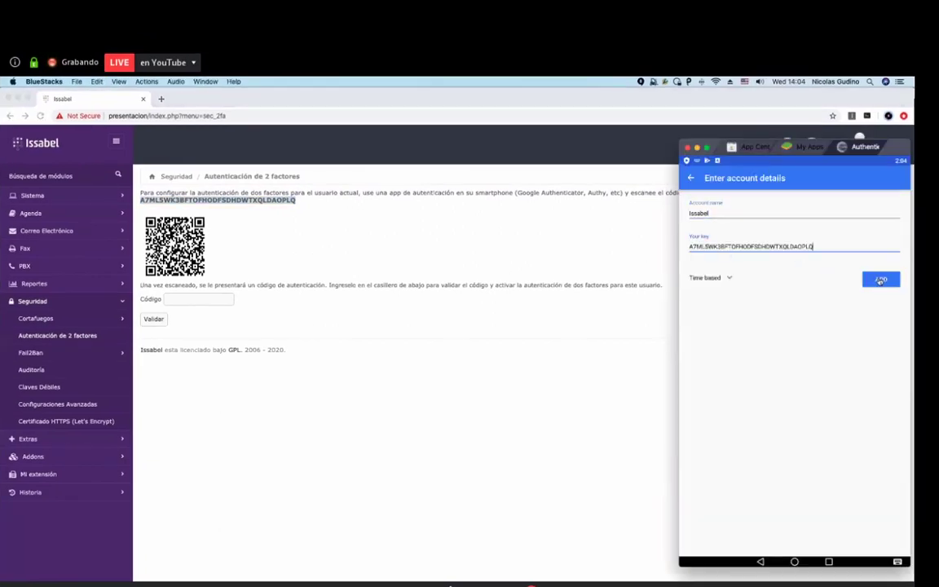
{"action": "left_click", "coordinate": [881, 280]}
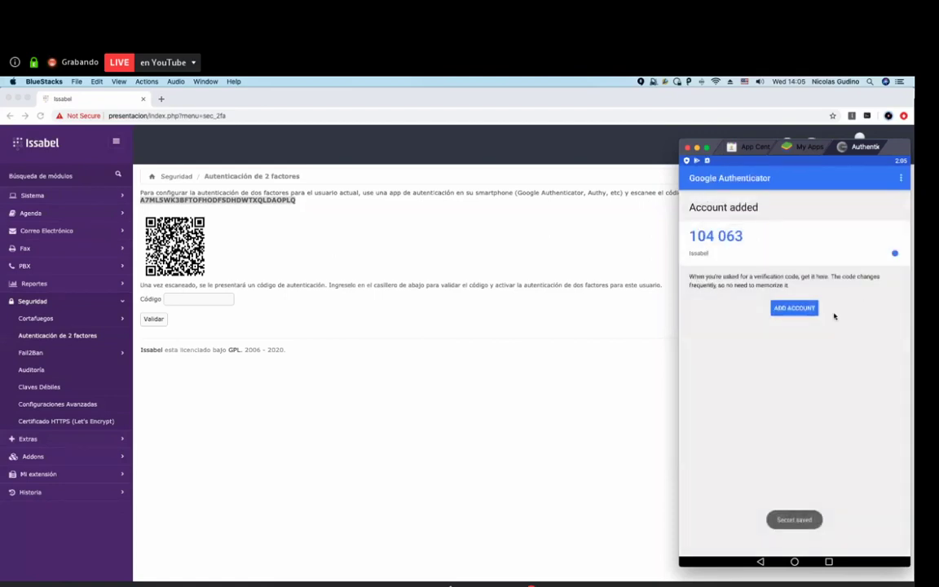
{"action": "key", "text": "super+Tab"}
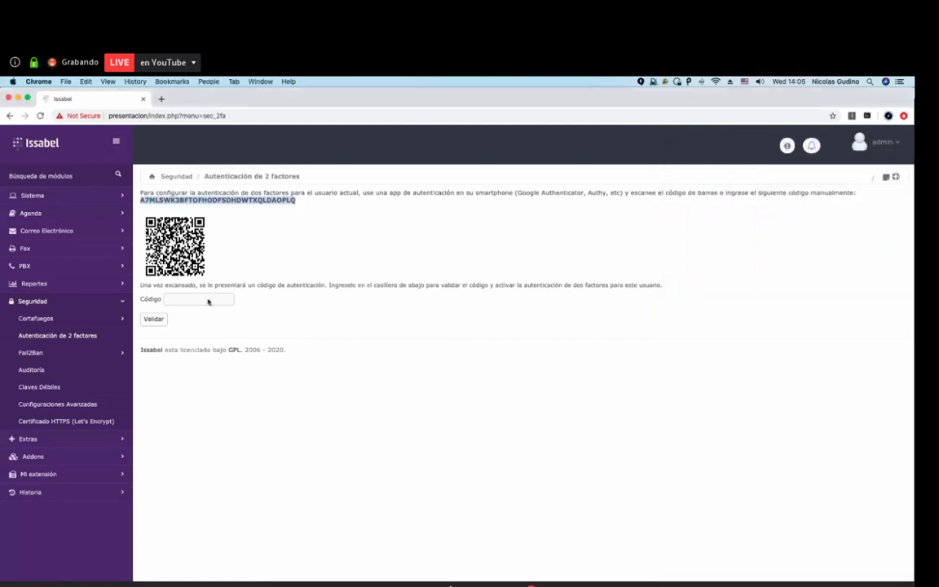
{"action": "key", "text": "super+Tab"}
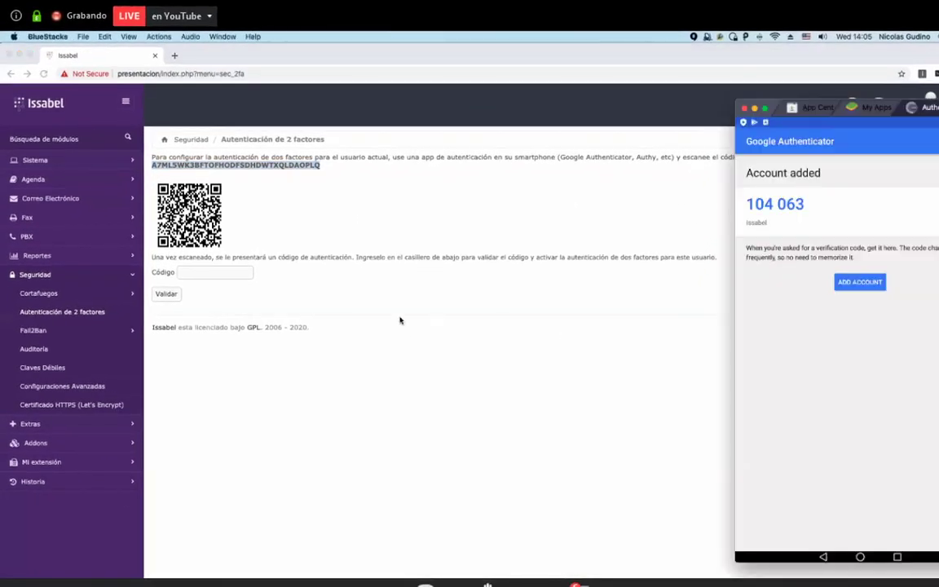
Step: Enter the authenticator's current verification code in Código and validate it
{"action": "key", "text": "super+Tab"}
{"action": "left_click", "coordinate": [220, 274]}
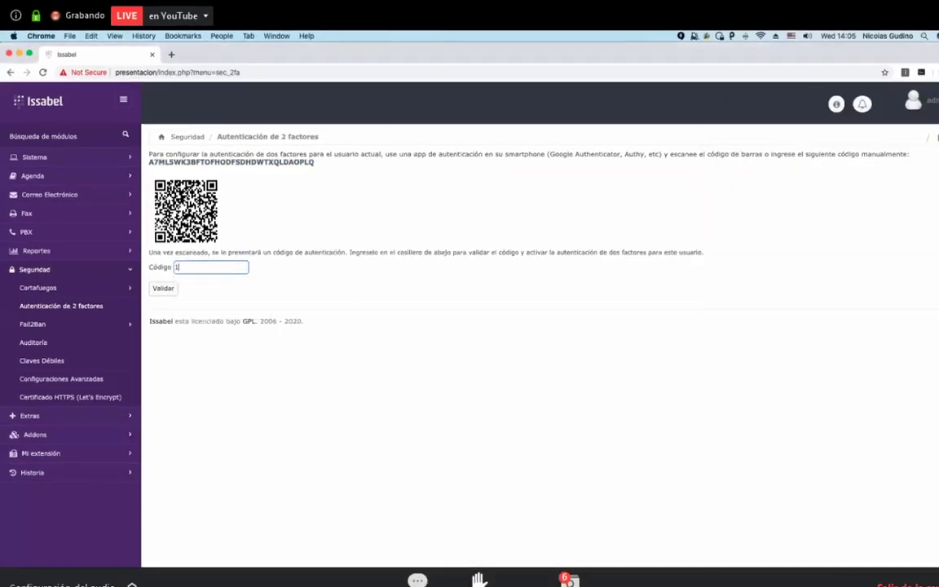
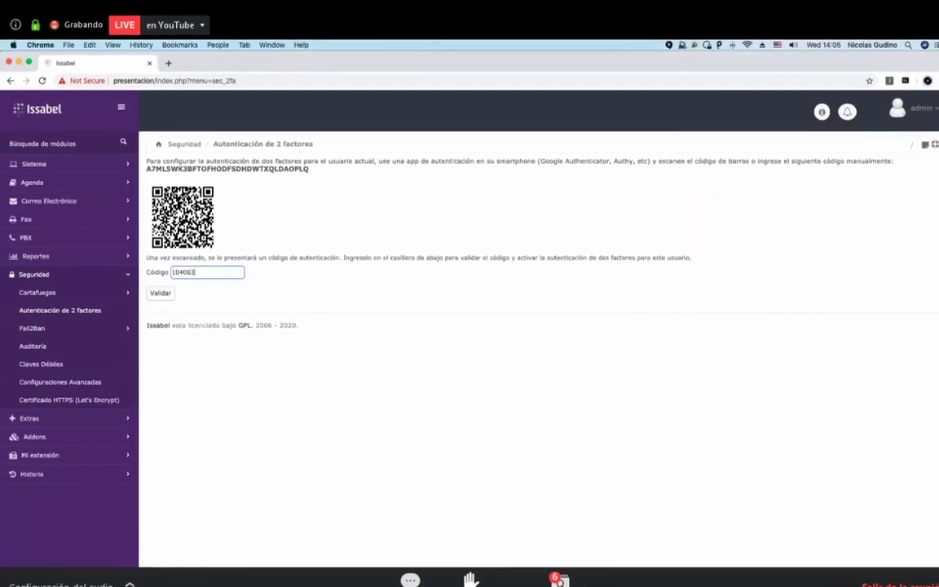
{"action": "left_click", "coordinate": [160, 283]}
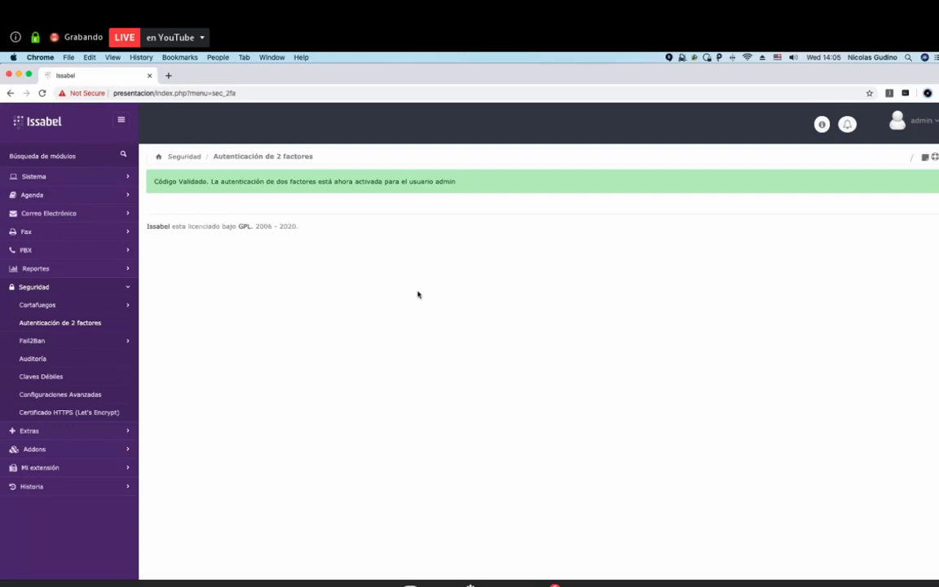
Step: Log out and sign in again with the admin username and password
{"action": "left_click", "coordinate": [909, 128]}
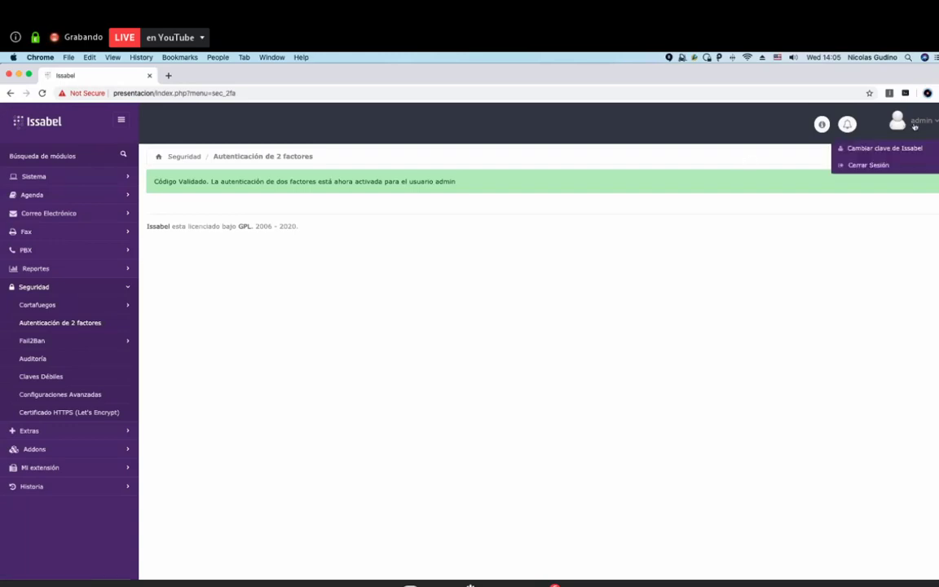
{"action": "left_click", "coordinate": [860, 164]}
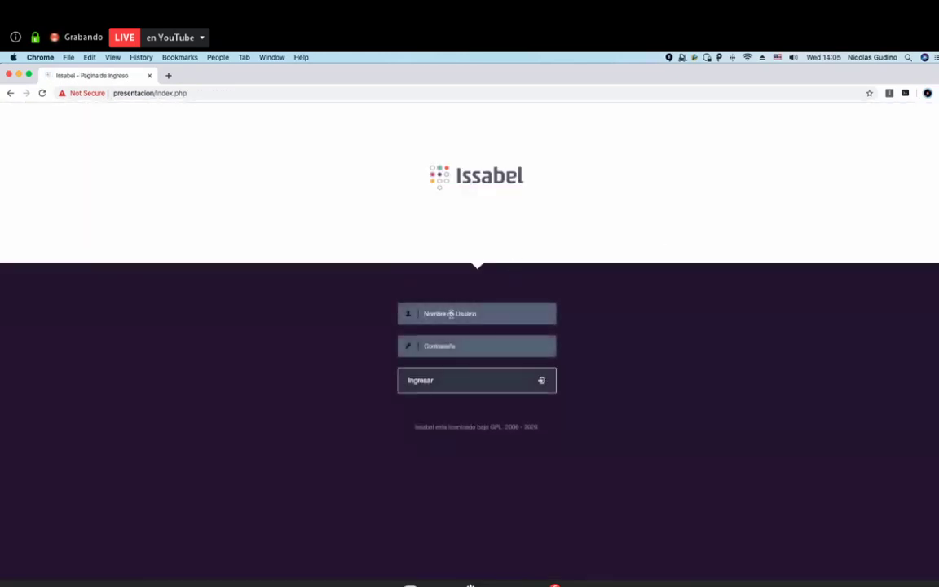
{"action": "left_click", "coordinate": [450, 314]}
{"action": "type", "text": "admin"}
{"action": "key", "text": "Tab"}
{"action": "type", "text": "******"}
{"action": "left_click", "coordinate": [466, 383]}
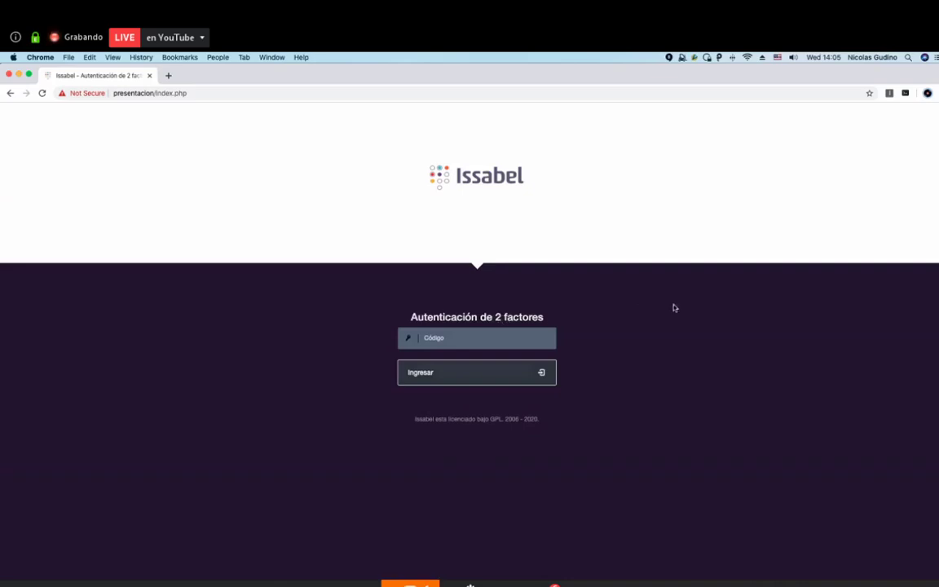
Step: Enter the current Google Authenticator code at the two-factor prompt to reach the Dashboard
{"action": "key", "text": "super+Tab"}
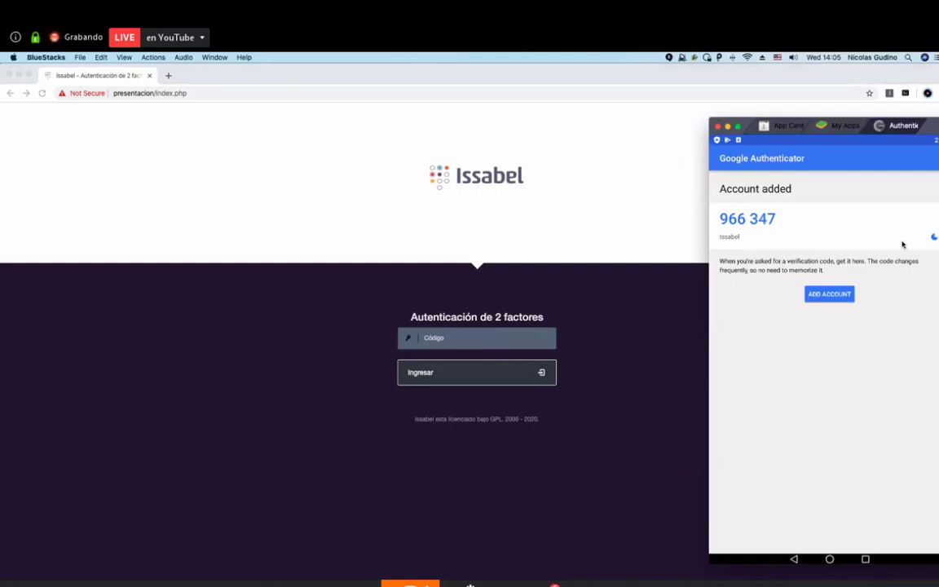
{"action": "left_click", "coordinate": [463, 342]}
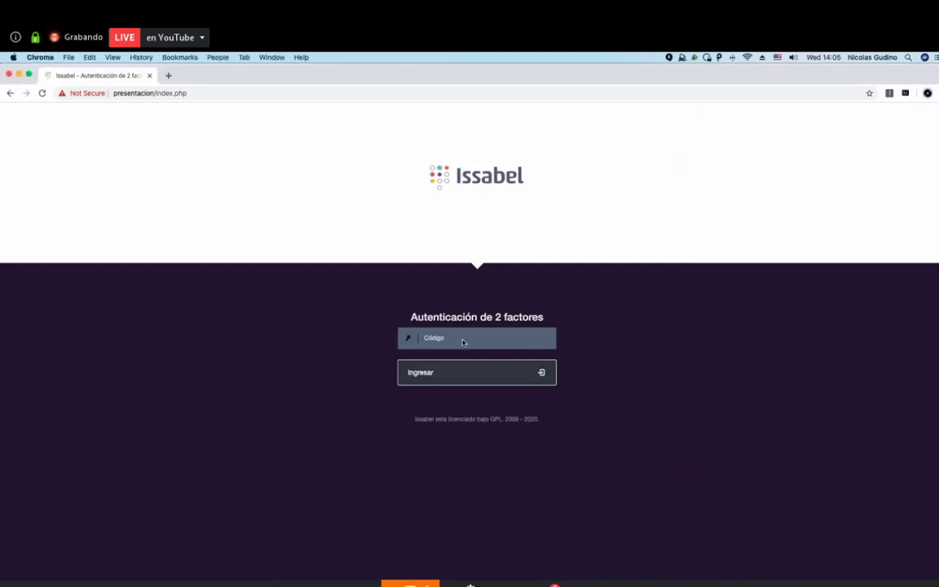
{"action": "key", "text": "super+Tab"}
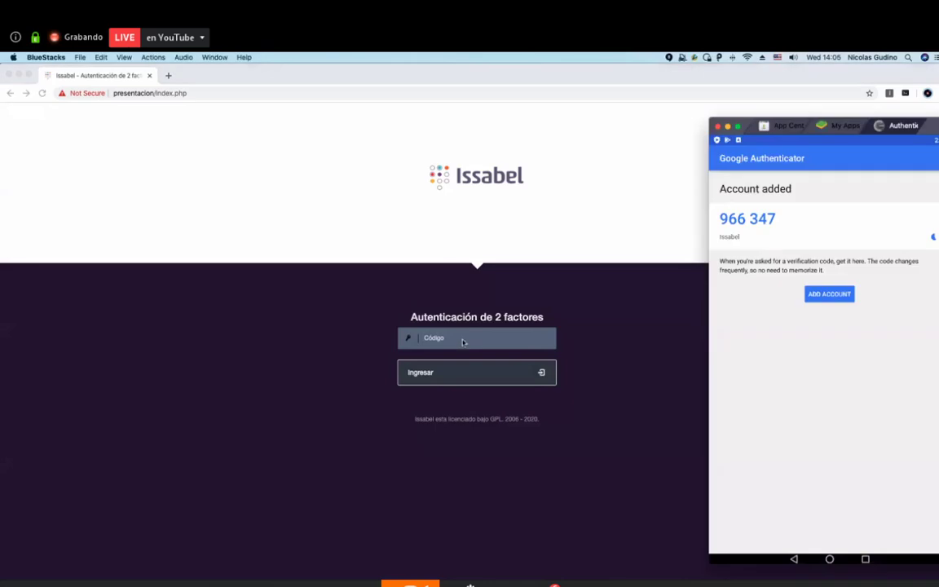
{"action": "left_click", "coordinate": [462, 341]}
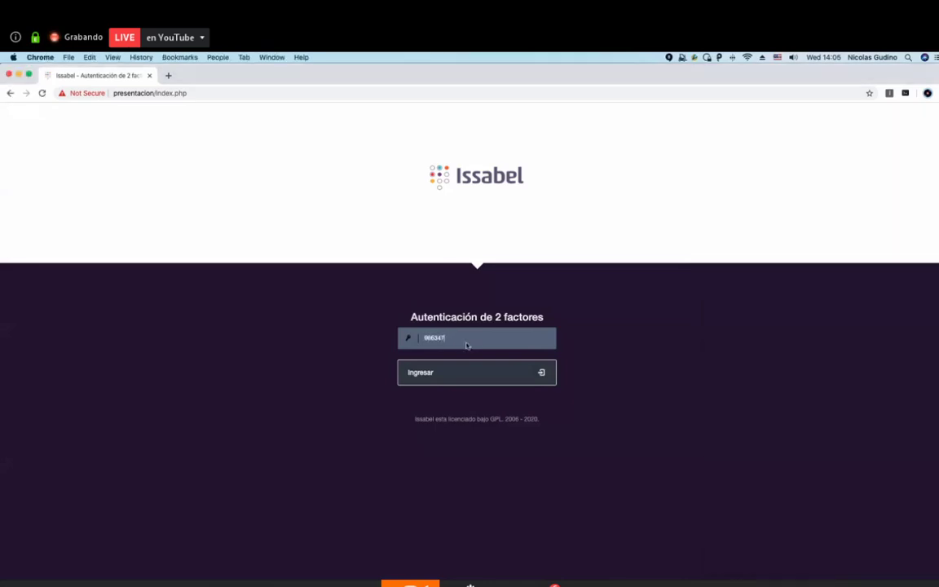
{"action": "left_click", "coordinate": [470, 373]}
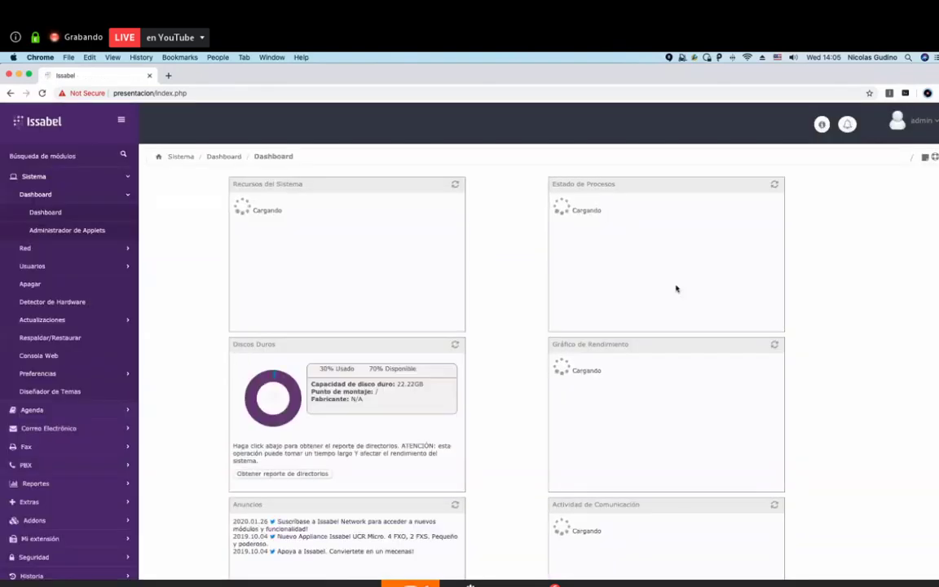
{"action": "left_click", "coordinate": [917, 122]}
Step: Log out and sign in again as admin, submitting the previous authenticator code
{"action": "left_click", "coordinate": [869, 167]}
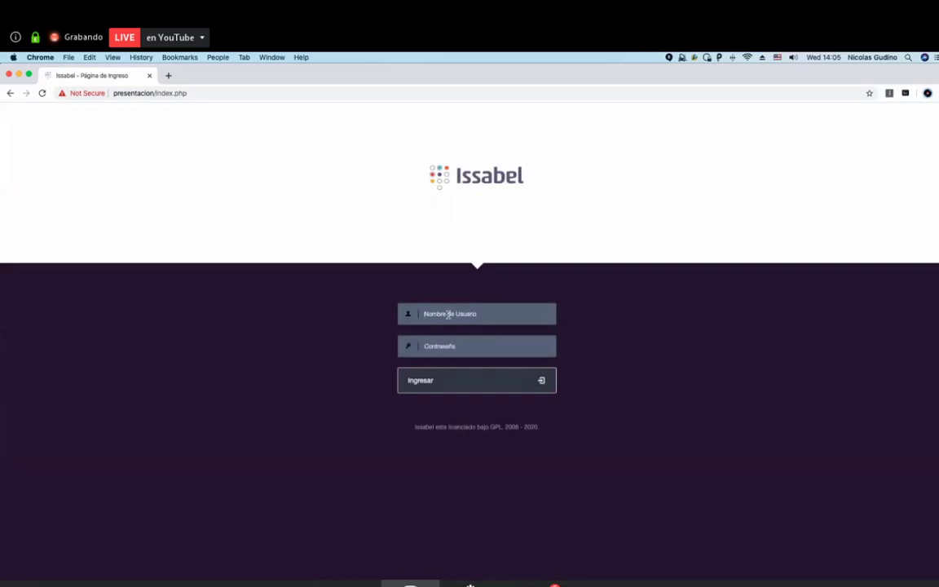
{"action": "left_click", "coordinate": [448, 315]}
{"action": "type", "text": "admin"}
{"action": "key", "text": "Tab"}
{"action": "type", "text": "••••"}
{"action": "key", "text": "BackSpace"}
{"action": "key", "text": "BackSpace"}
{"action": "key", "text": "BackSpace"}
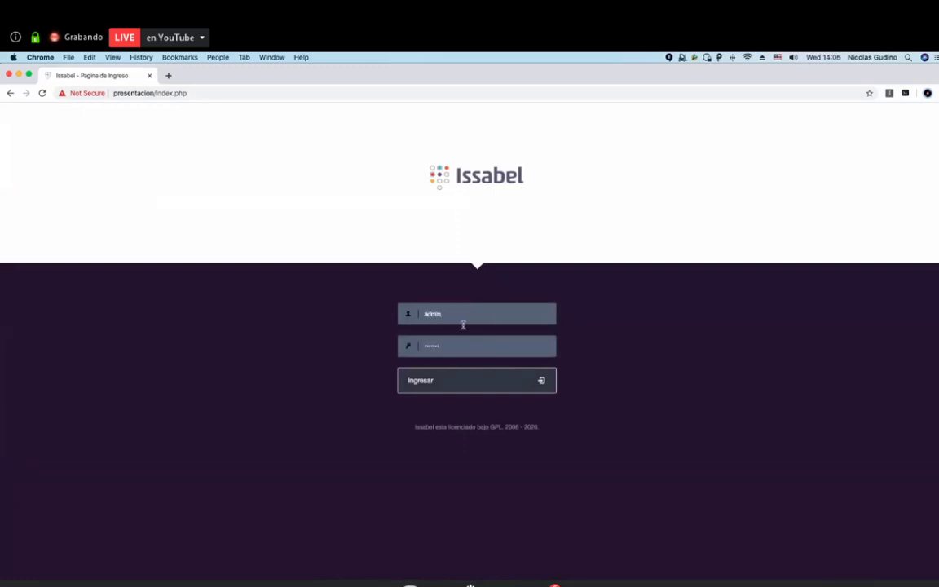
{"action": "type", "text": "••••••"}
{"action": "left_click", "coordinate": [541, 380]}
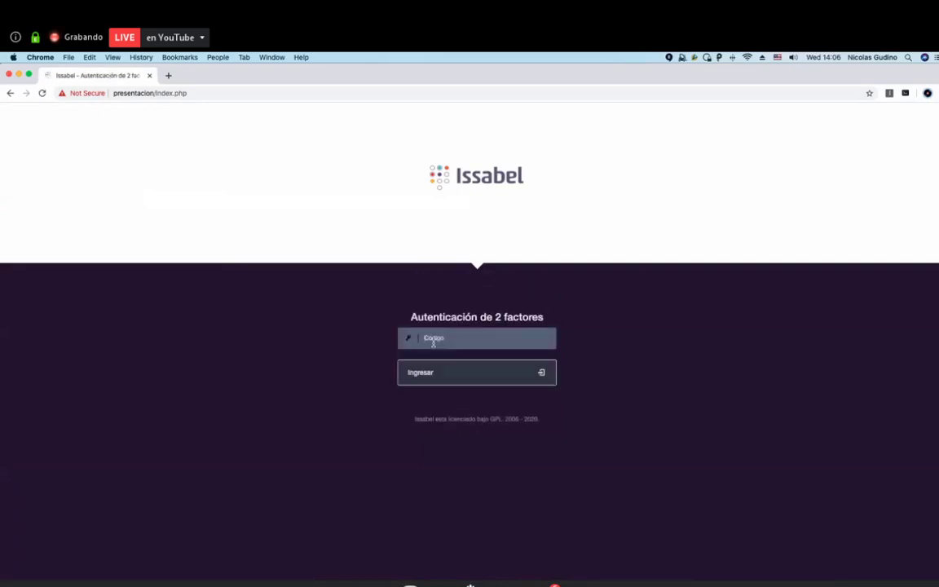
{"action": "left_click", "coordinate": [464, 378]}
Step: Read a fresh code from the authenticator via Mission Control and submit it to log in
{"action": "key", "text": "ctrl+Up"}
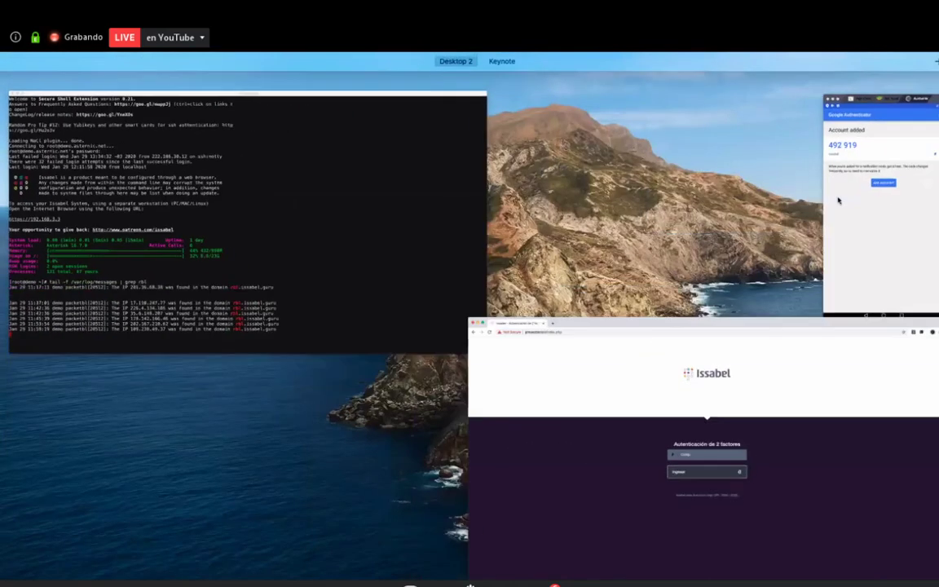
{"action": "left_click", "coordinate": [851, 195]}
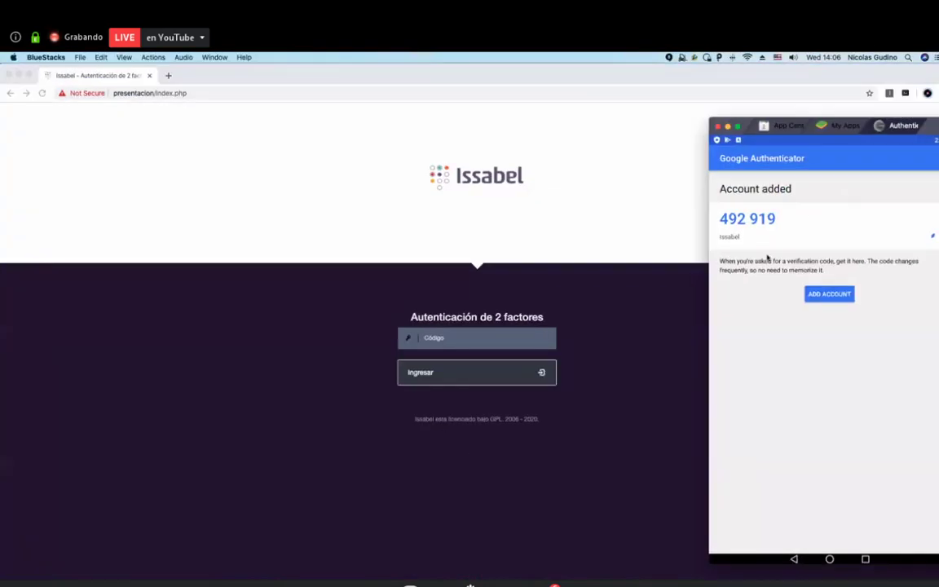
{"action": "left_click", "coordinate": [477, 340]}
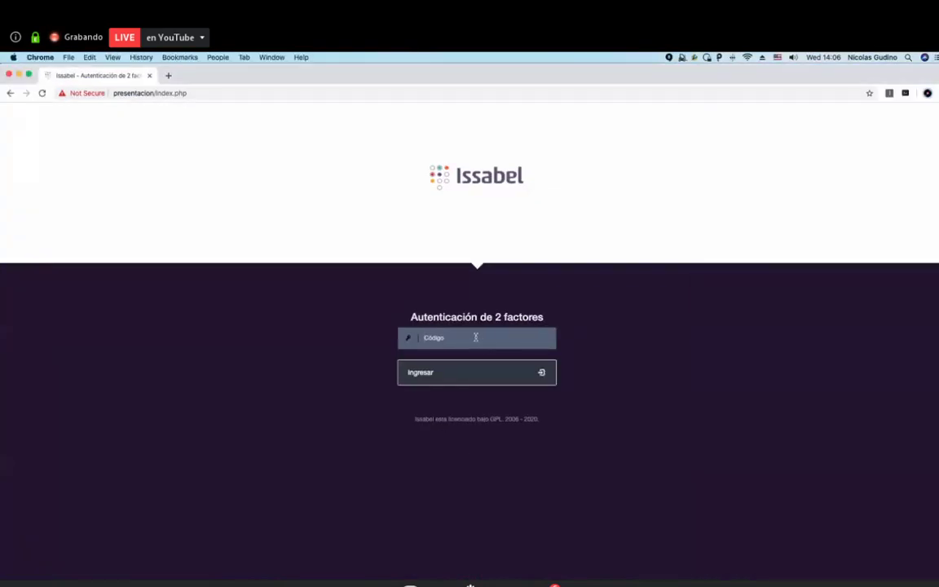
{"action": "left_click", "coordinate": [470, 376]}
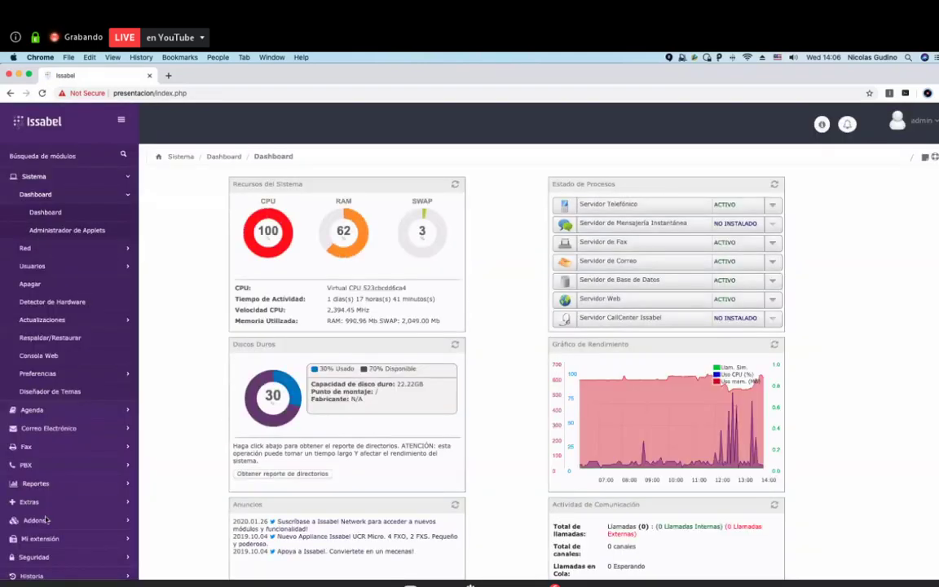
Step: Deactivate two-factor authentication for admin under Seguridad, then return to the slides desktop
{"action": "scroll", "coordinate": [57, 486], "scroll_direction": "down", "scroll_amount": 3}
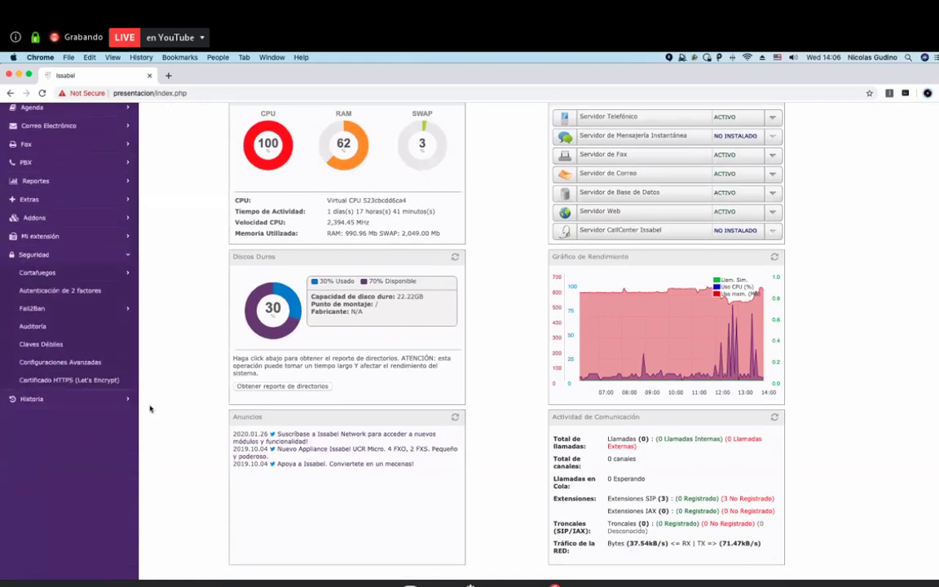
{"action": "left_click", "coordinate": [69, 294]}
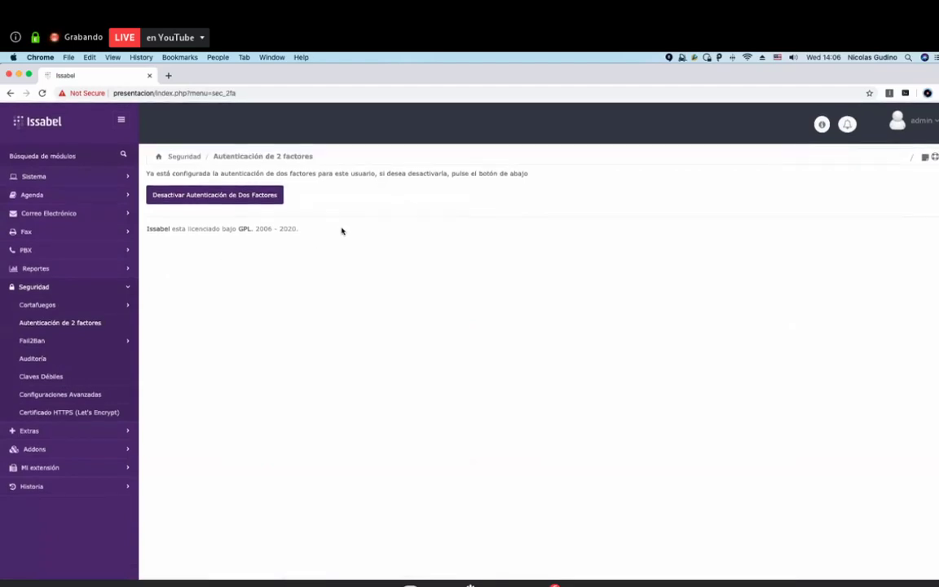
{"action": "left_click", "coordinate": [244, 201]}
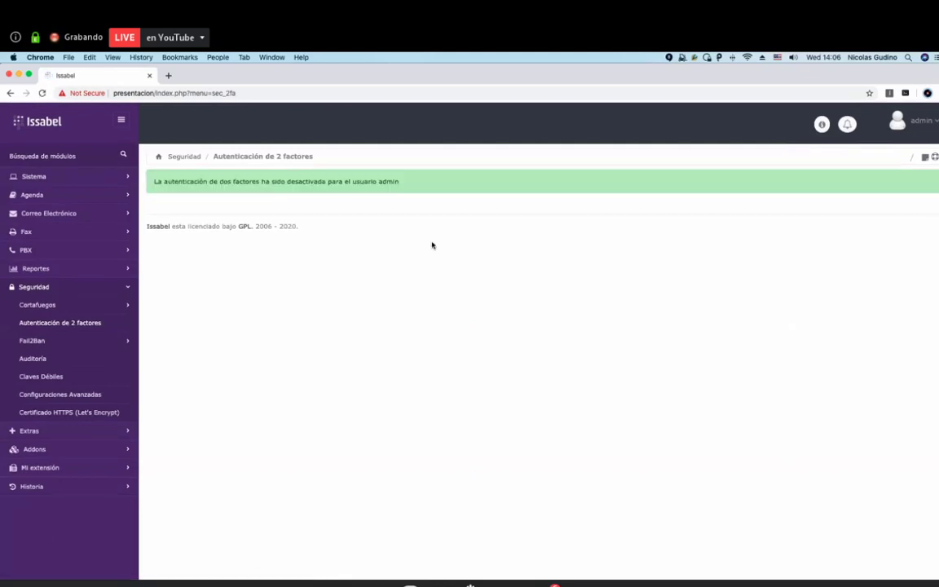
{"action": "left_click", "coordinate": [47, 179]}
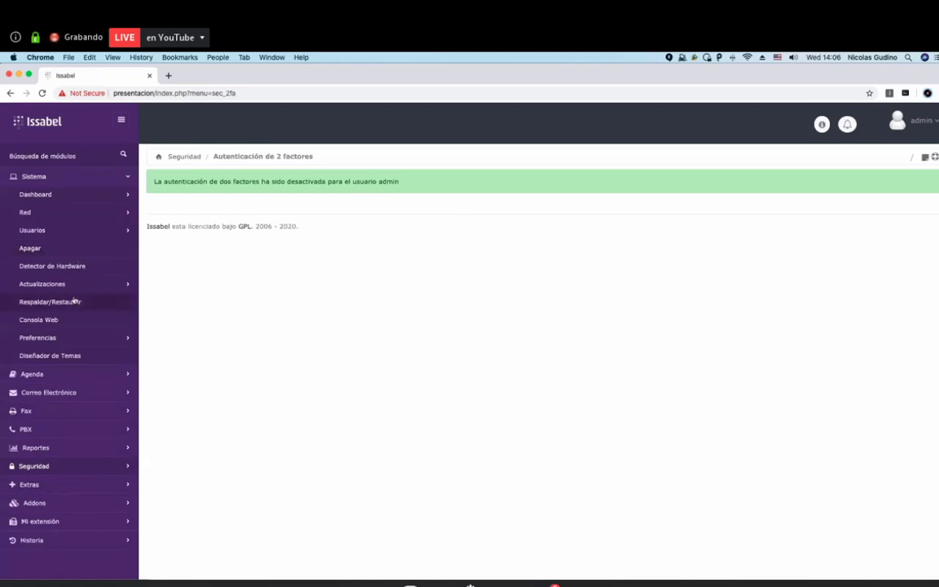
{"action": "key", "text": "ctrl+Right"}
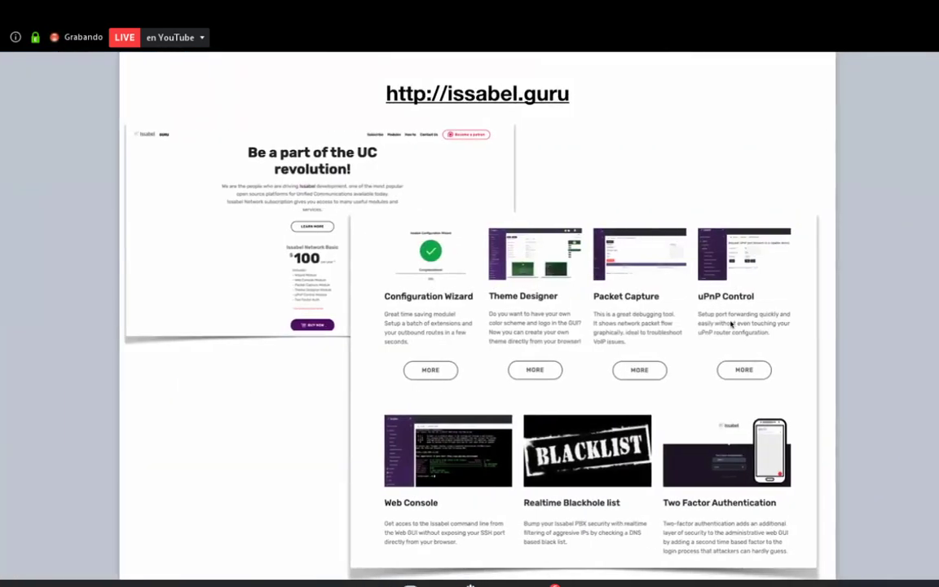